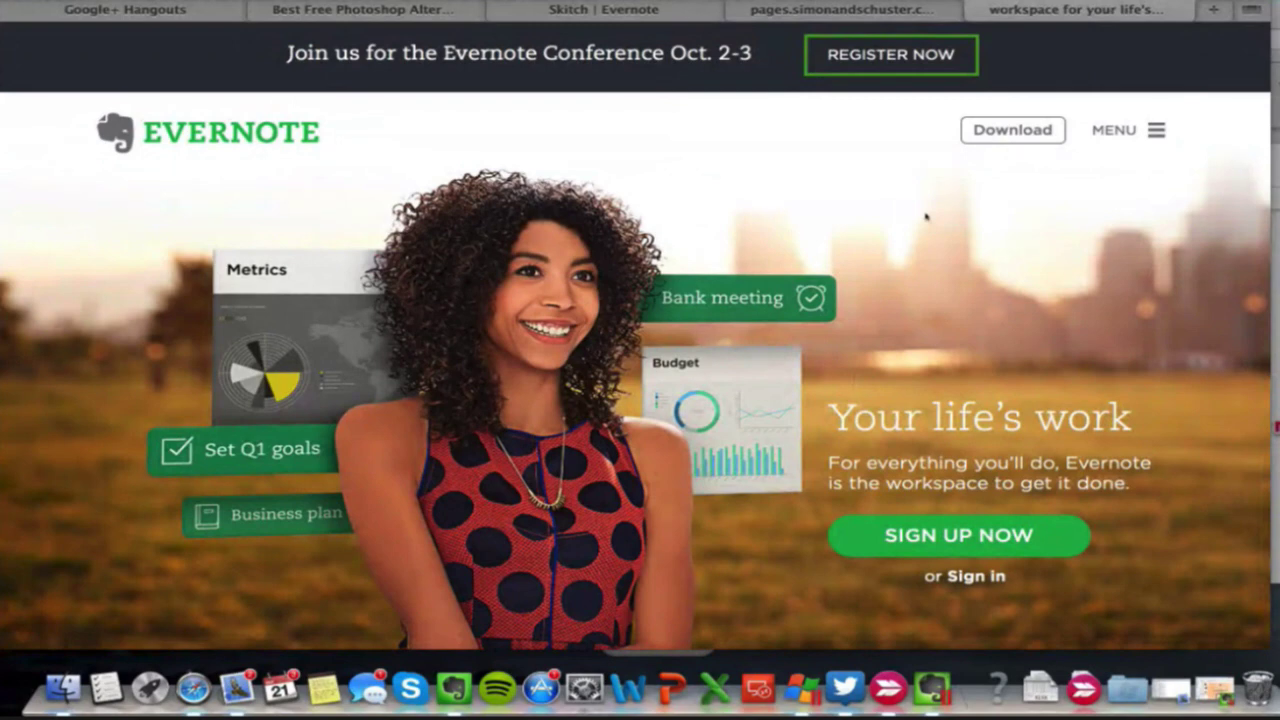
left_click(928, 538)
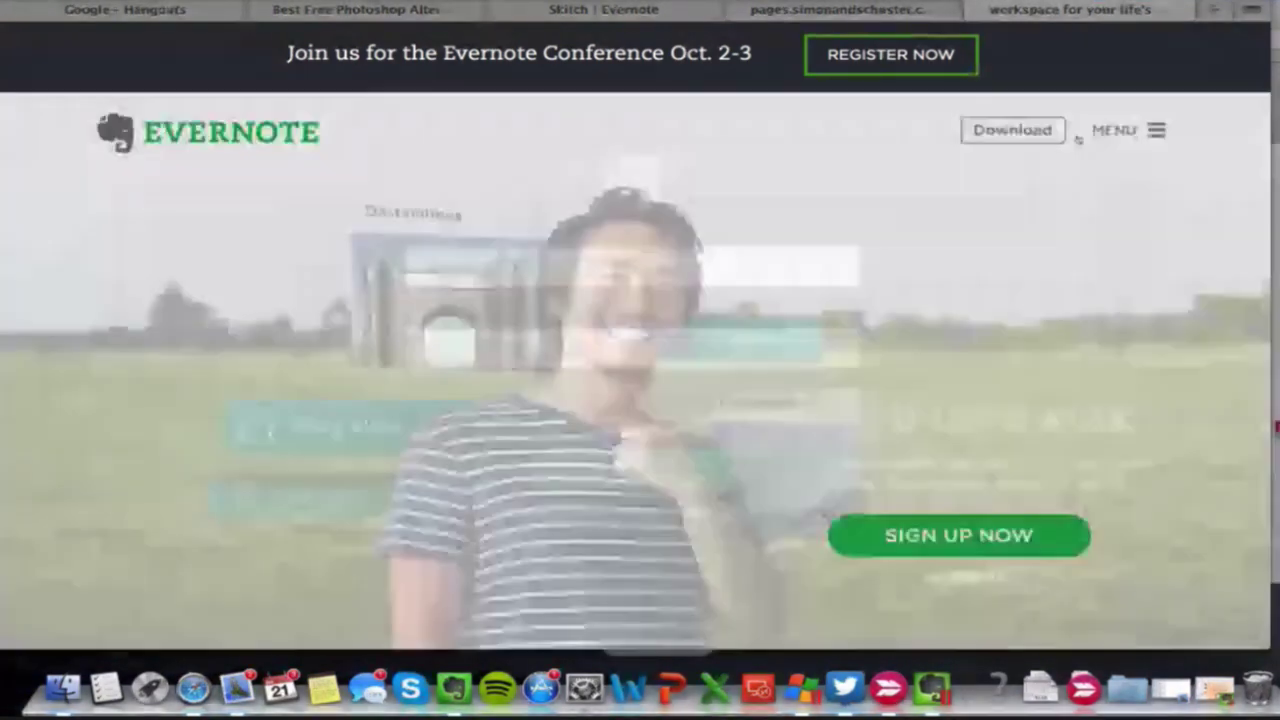
left_click(1074, 130)
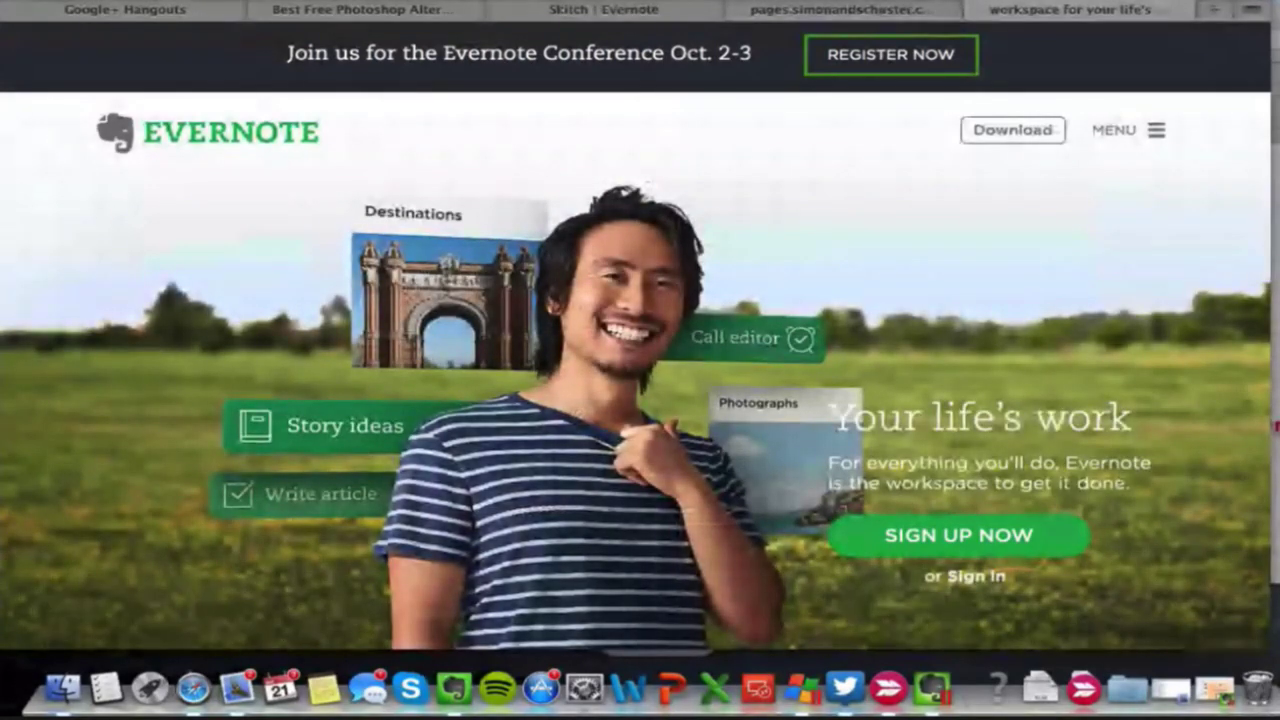
left_click(1014, 132)
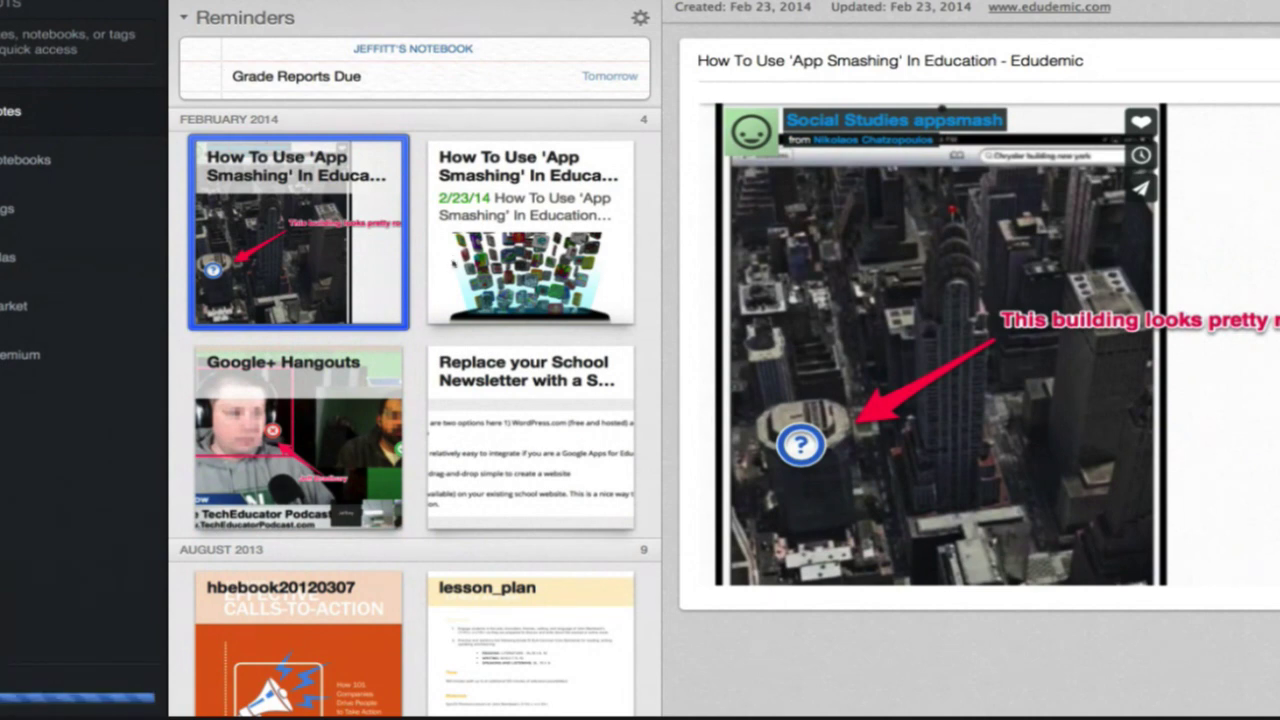
- Browse the list of all notes and open the shared notebook from the notebook list
scroll(453, 263, "down", 15)
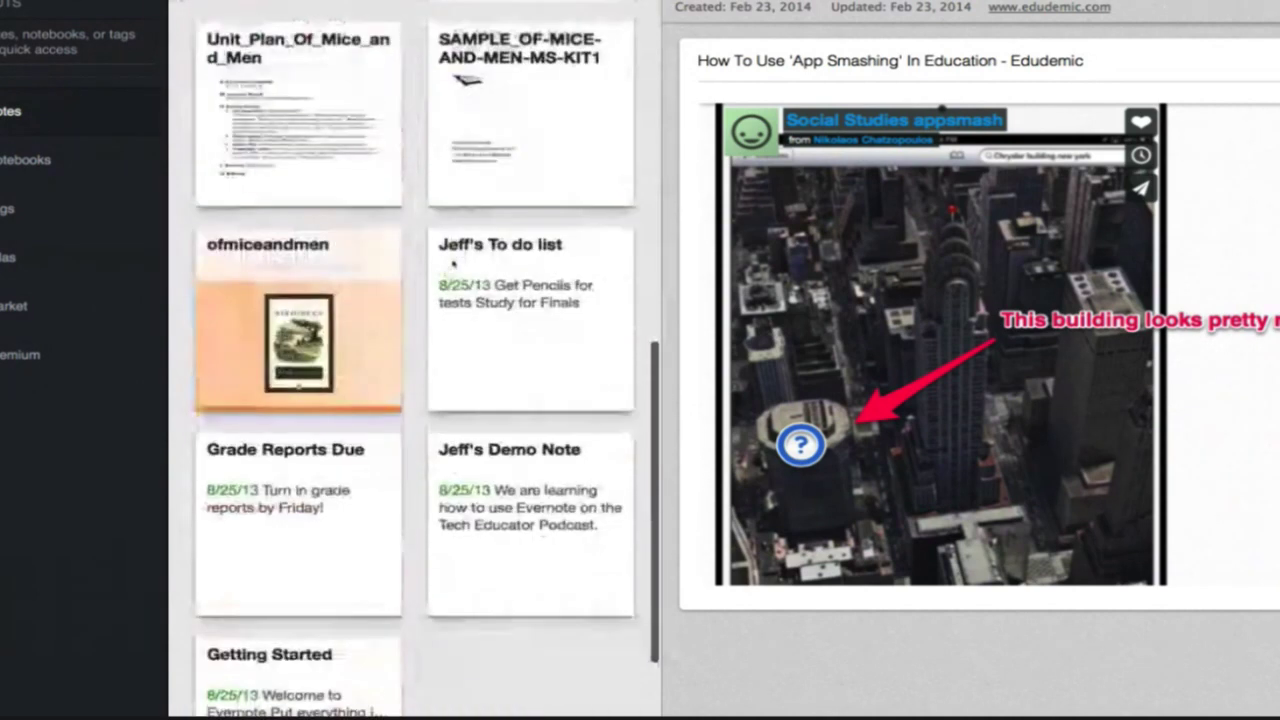
scroll(453, 263, "up", 10)
scroll(435, 255, "down", 4)
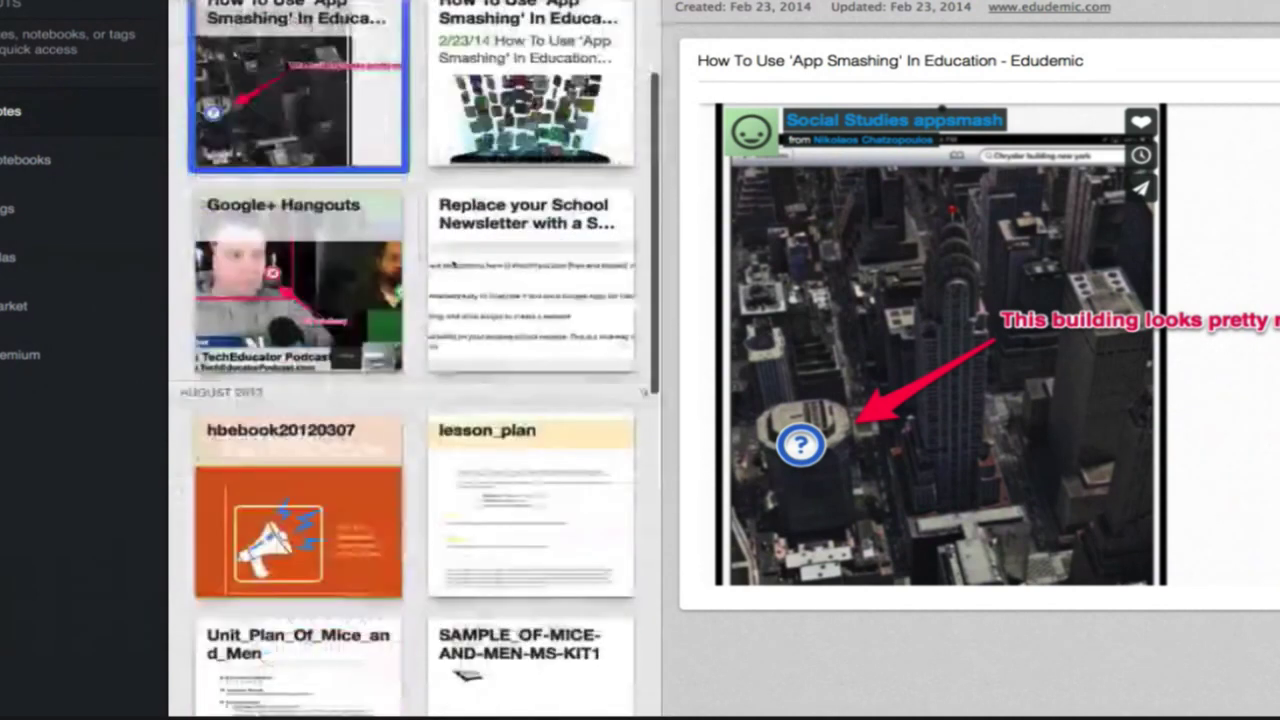
scroll(435, 255, "up", 4)
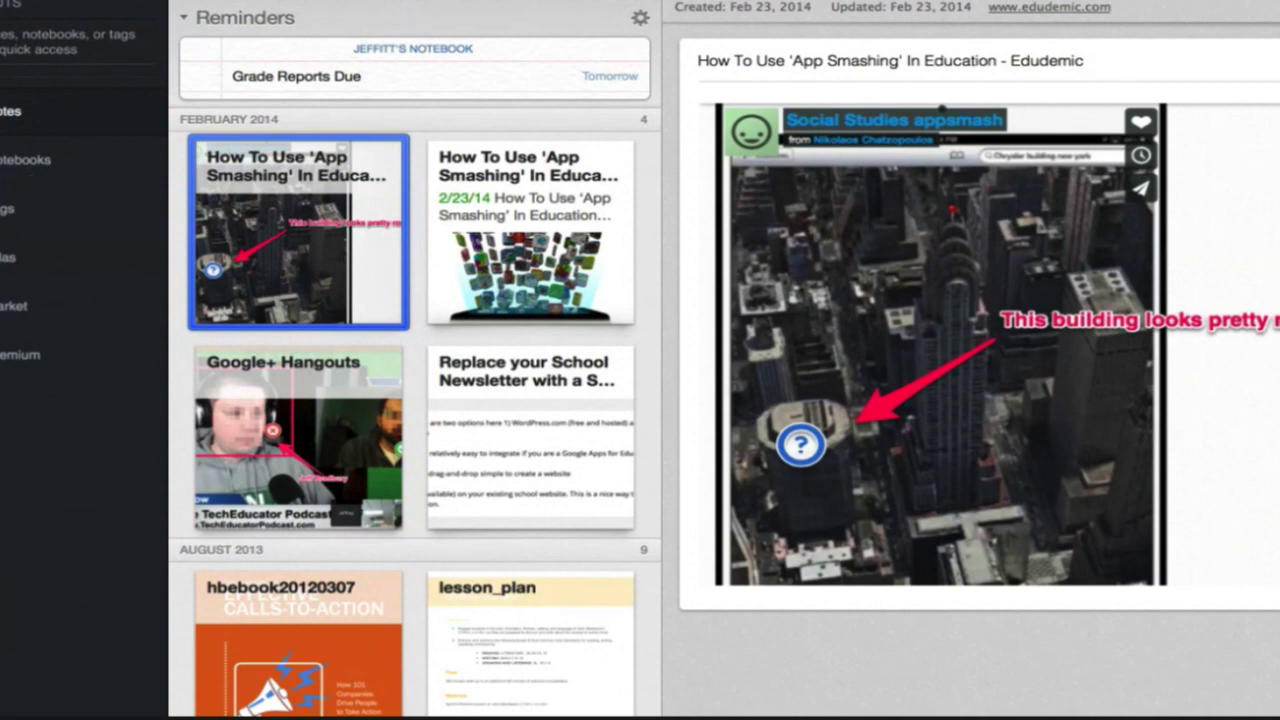
left_click(30, 160)
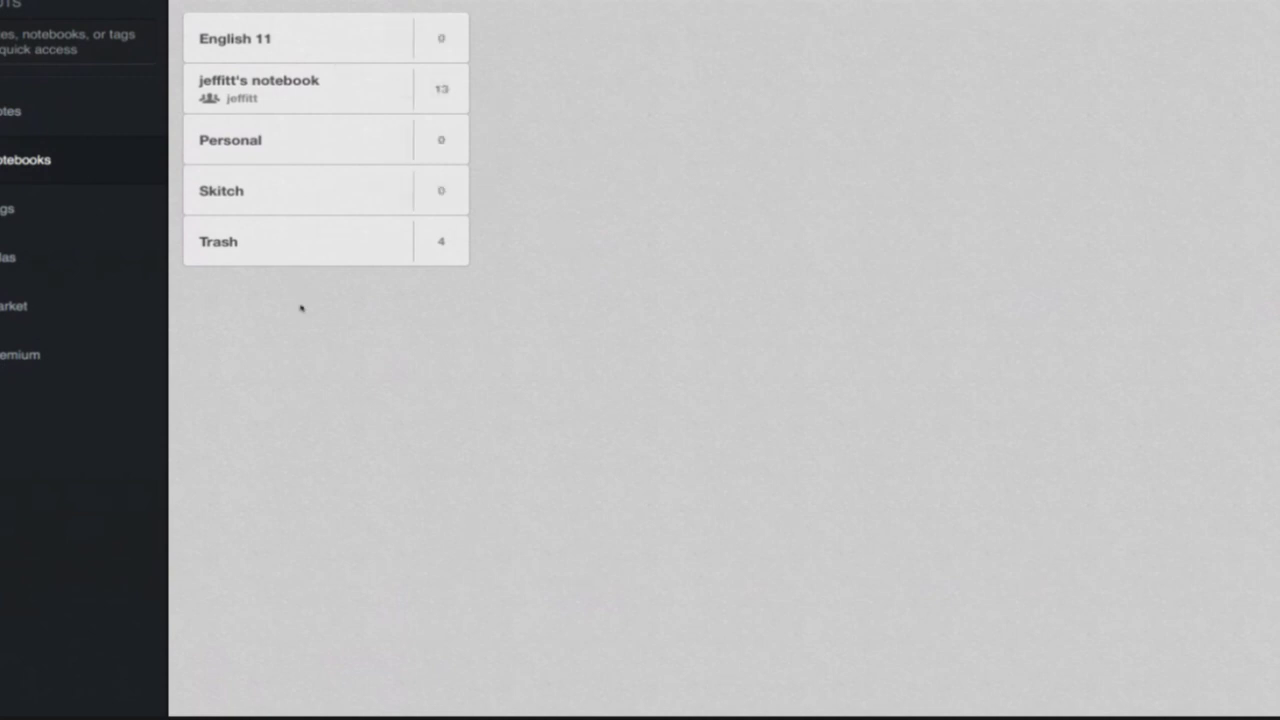
left_click(317, 97)
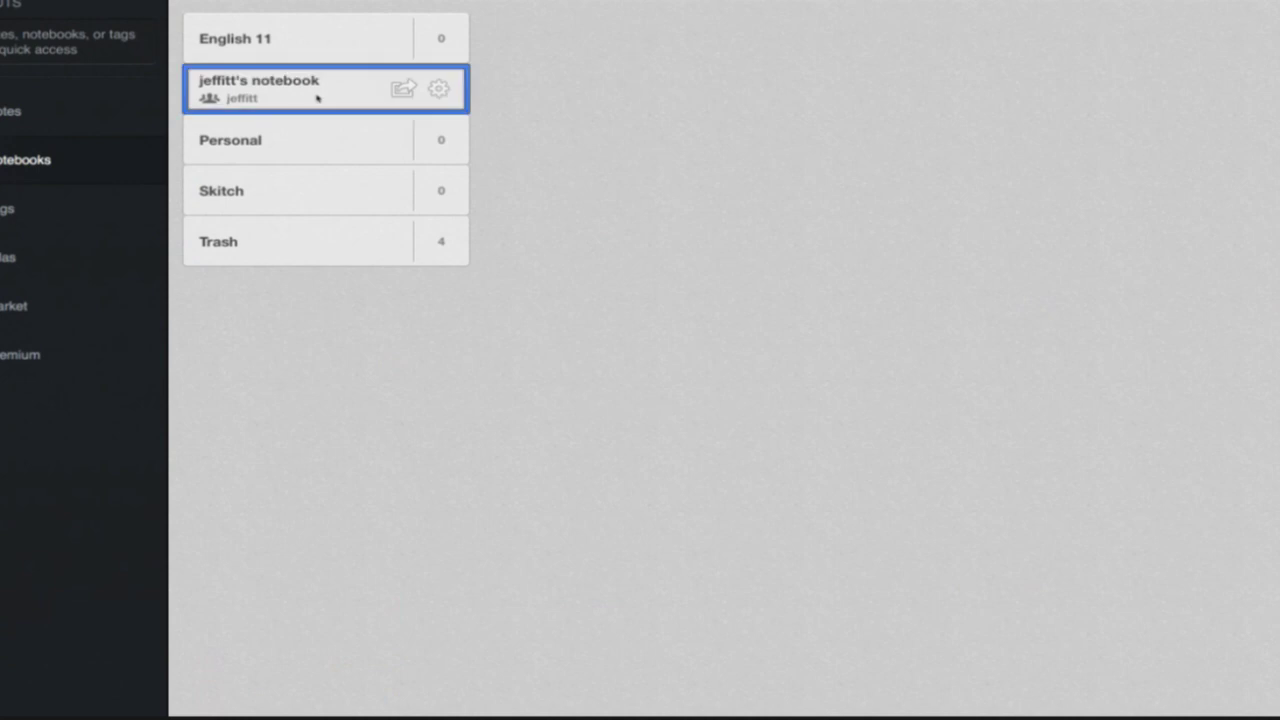
double_click(317, 97)
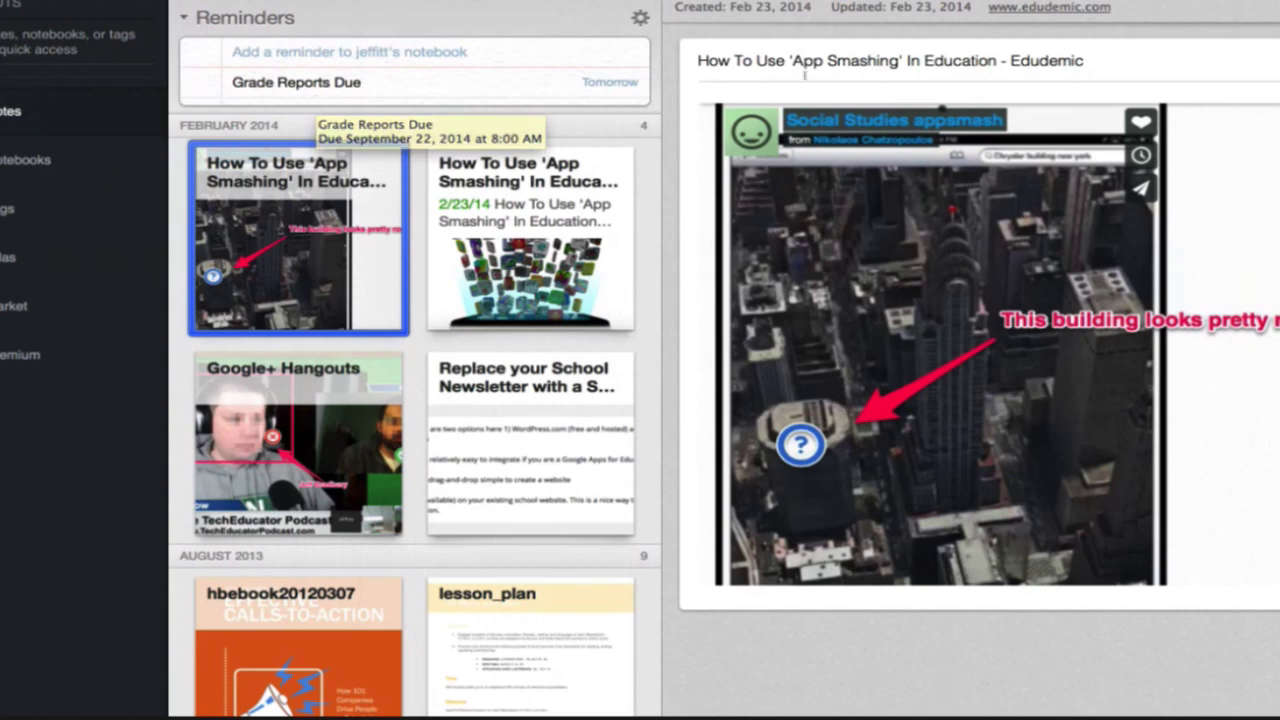
- Move the annotated "How To Use 'App Smashing' In Education - Edudemic" note to the English 11 notebook
double_click(298, 240)
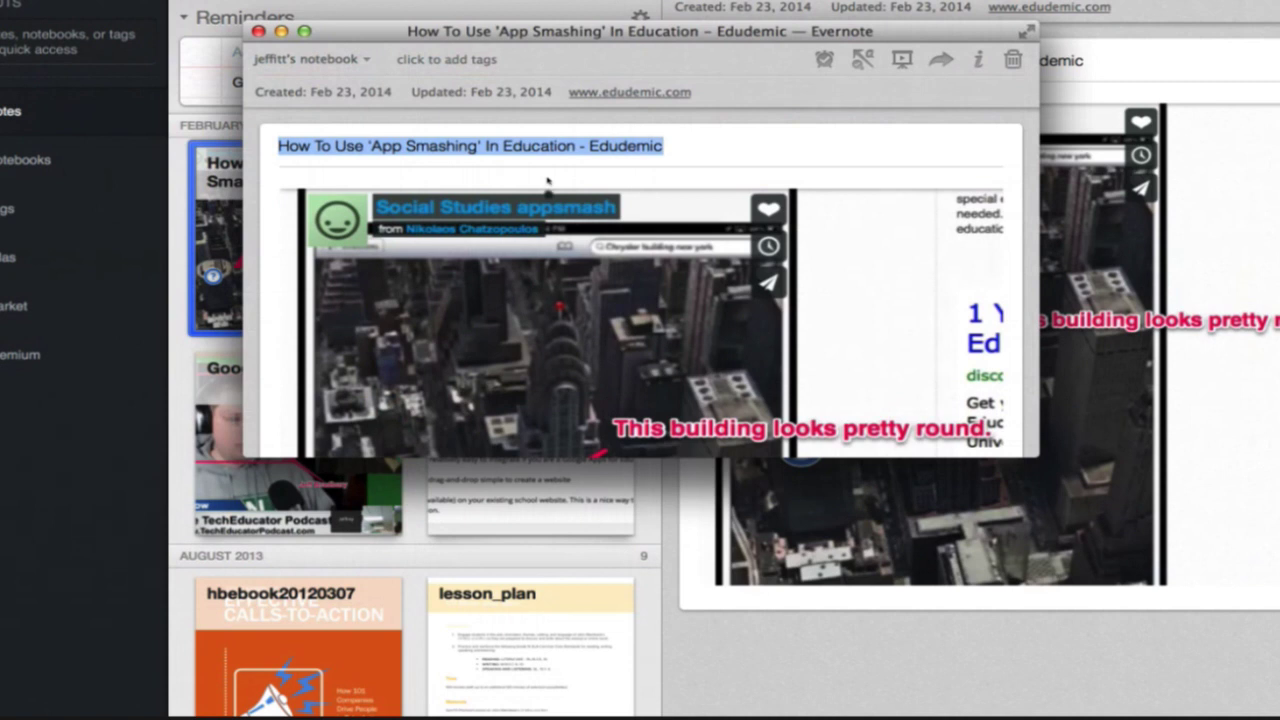
left_click(366, 61)
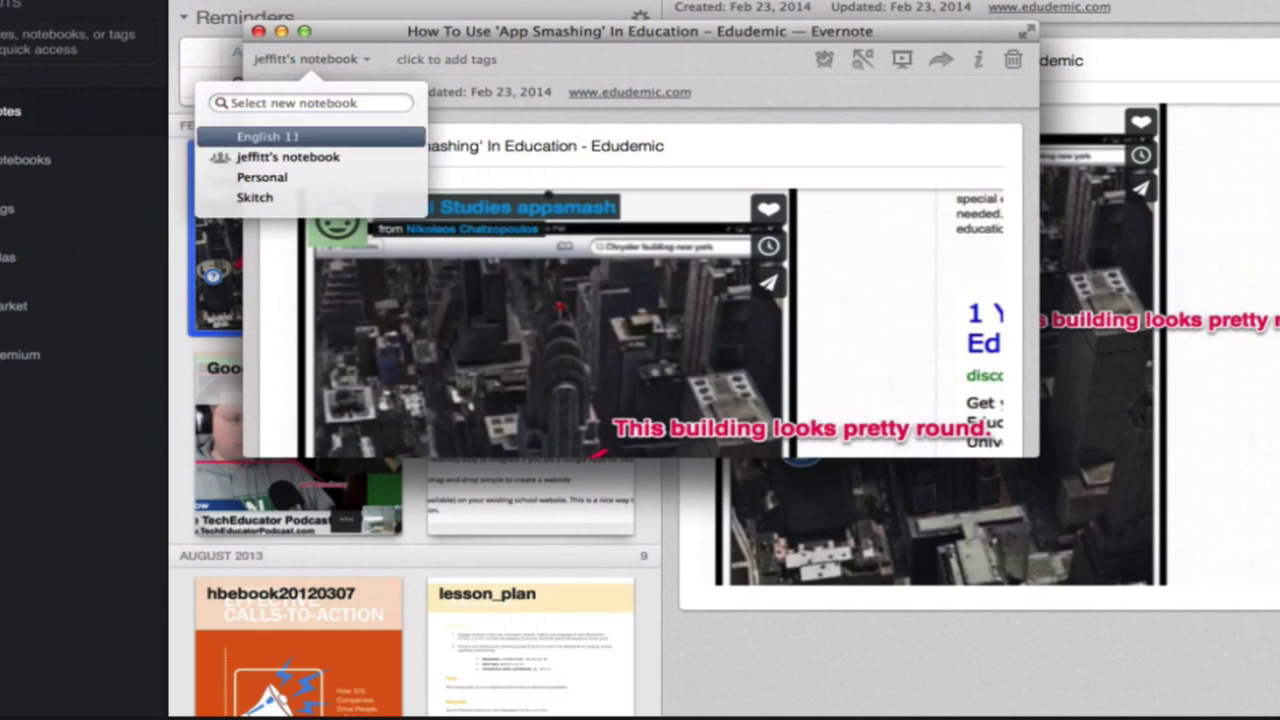
left_click(292, 138)
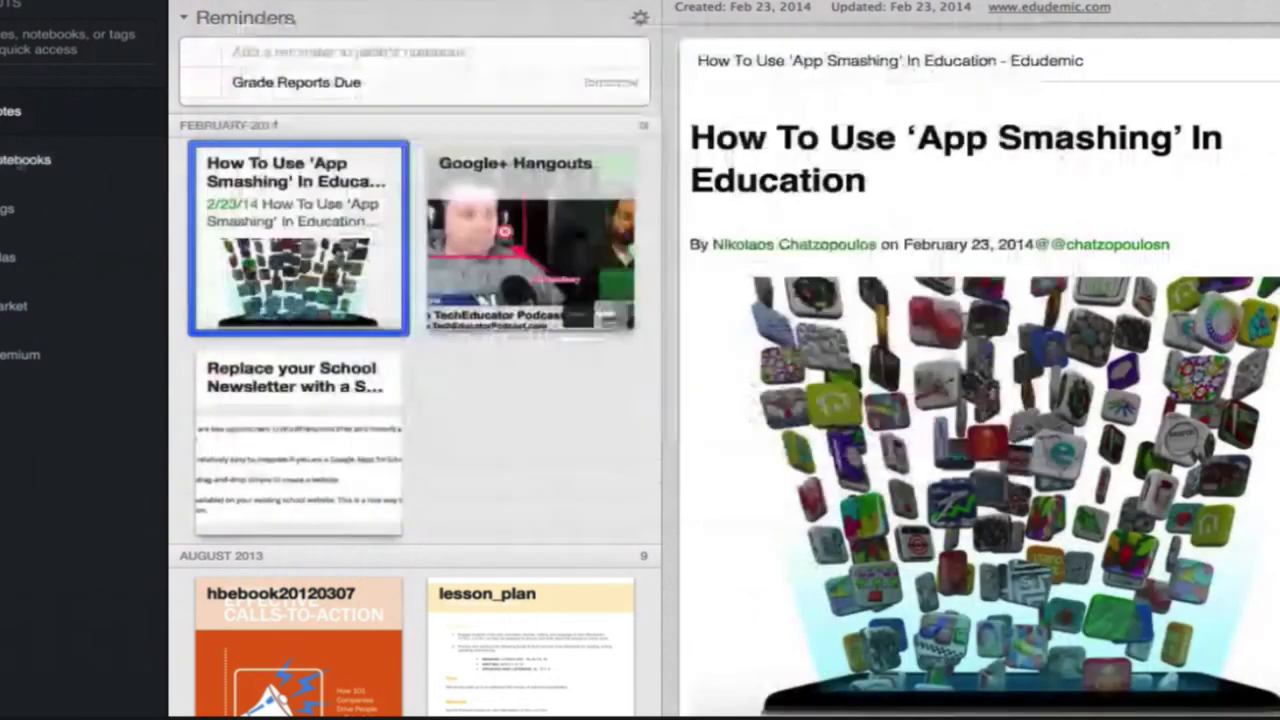
- Create a note in the English 11 notebook titled "9/22/14 - 2nd Period English - Romeo and Juliet"
left_click(80, 175)
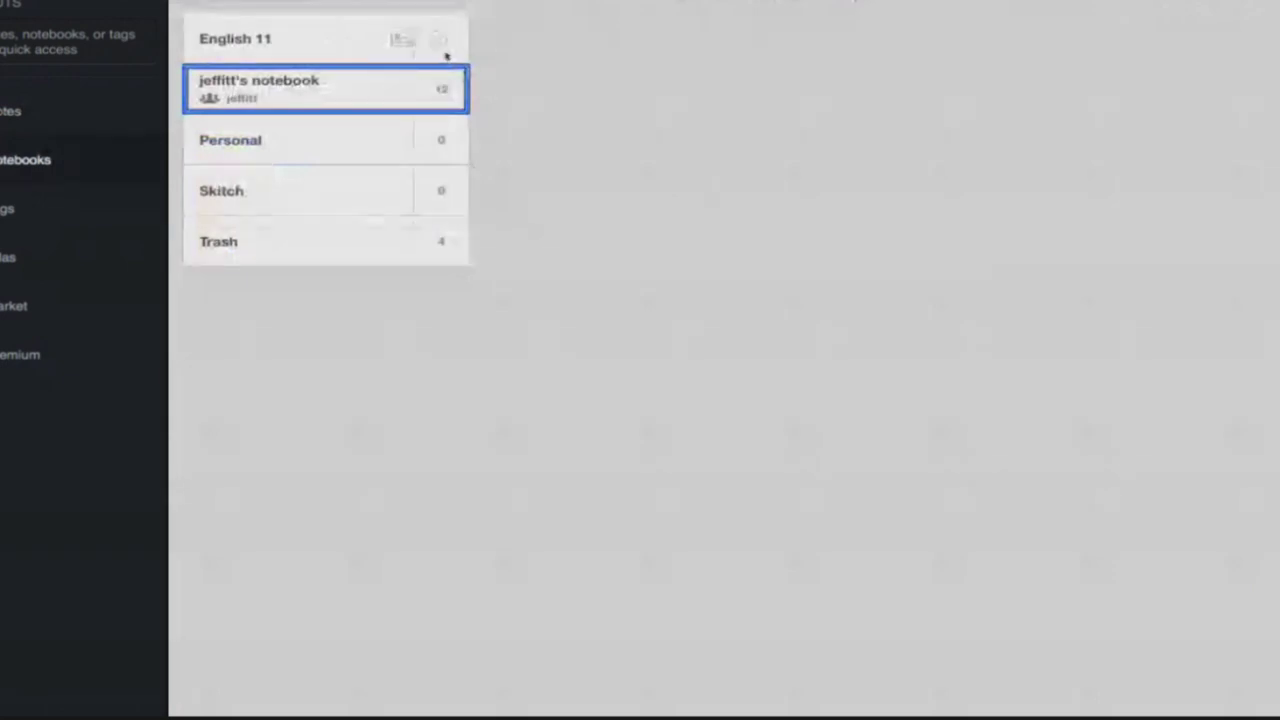
left_click(300, 49)
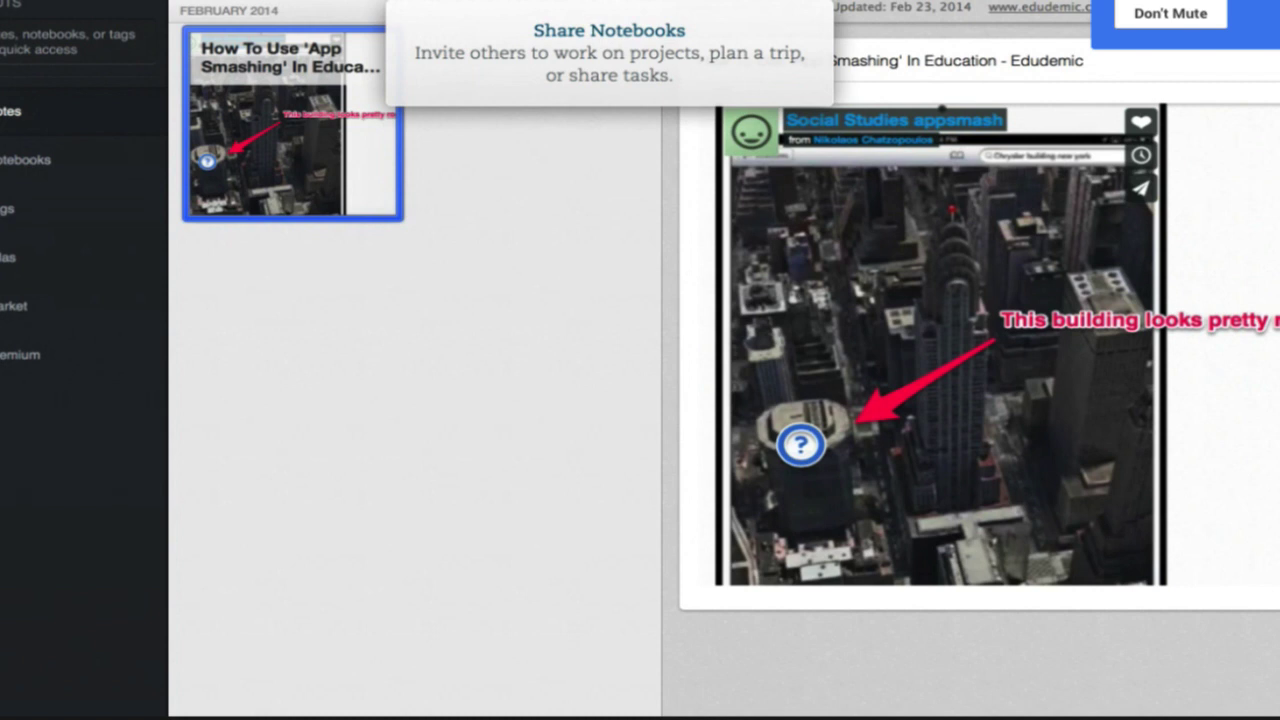
key("super+n")
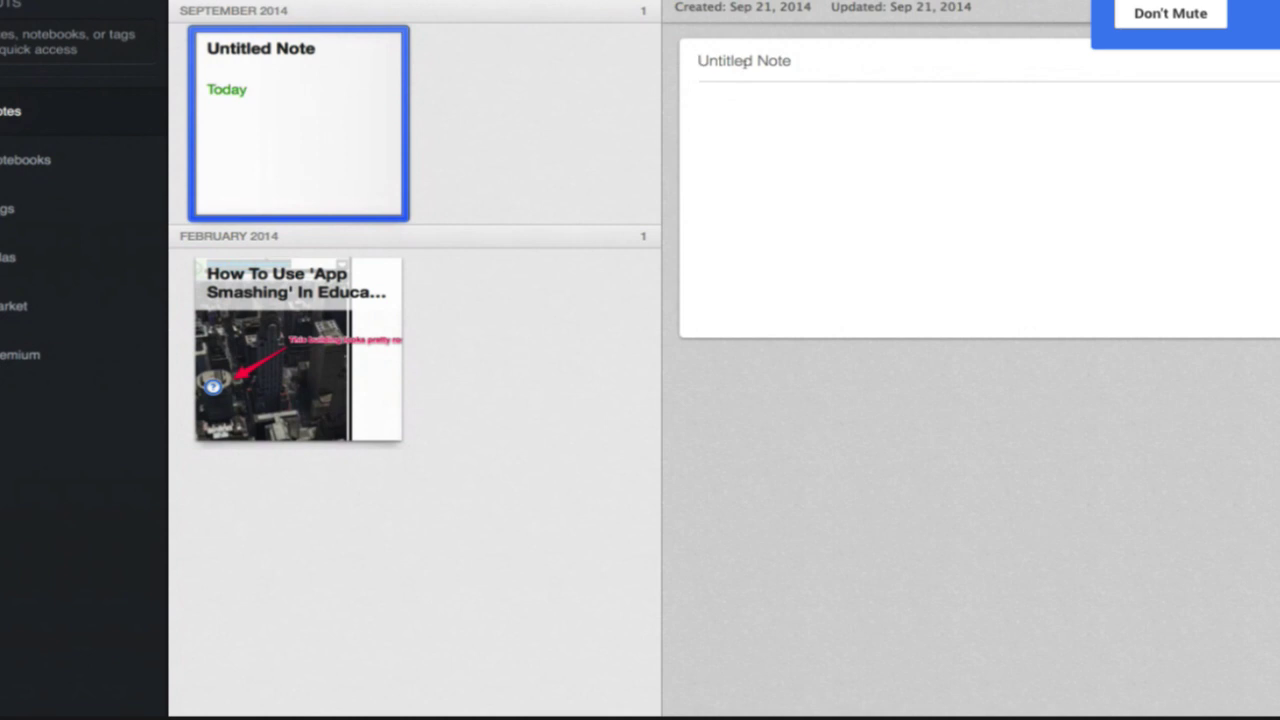
type("9")
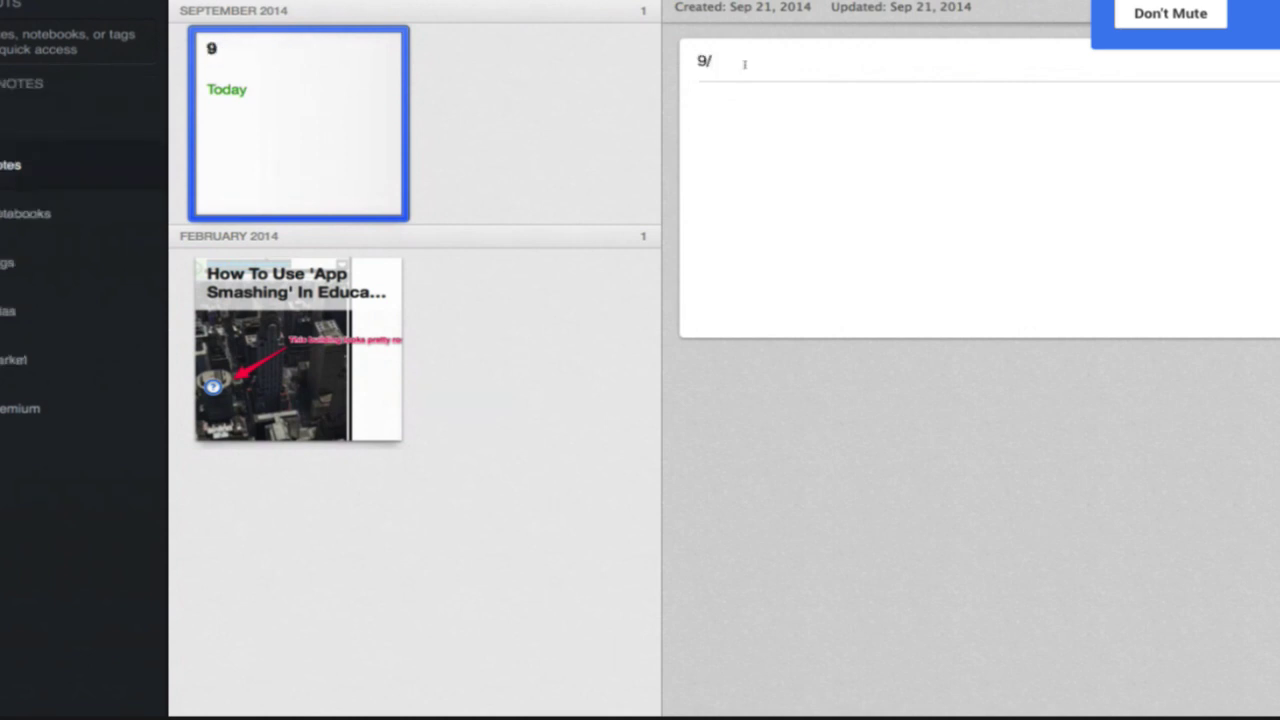
type("/22/14 -")
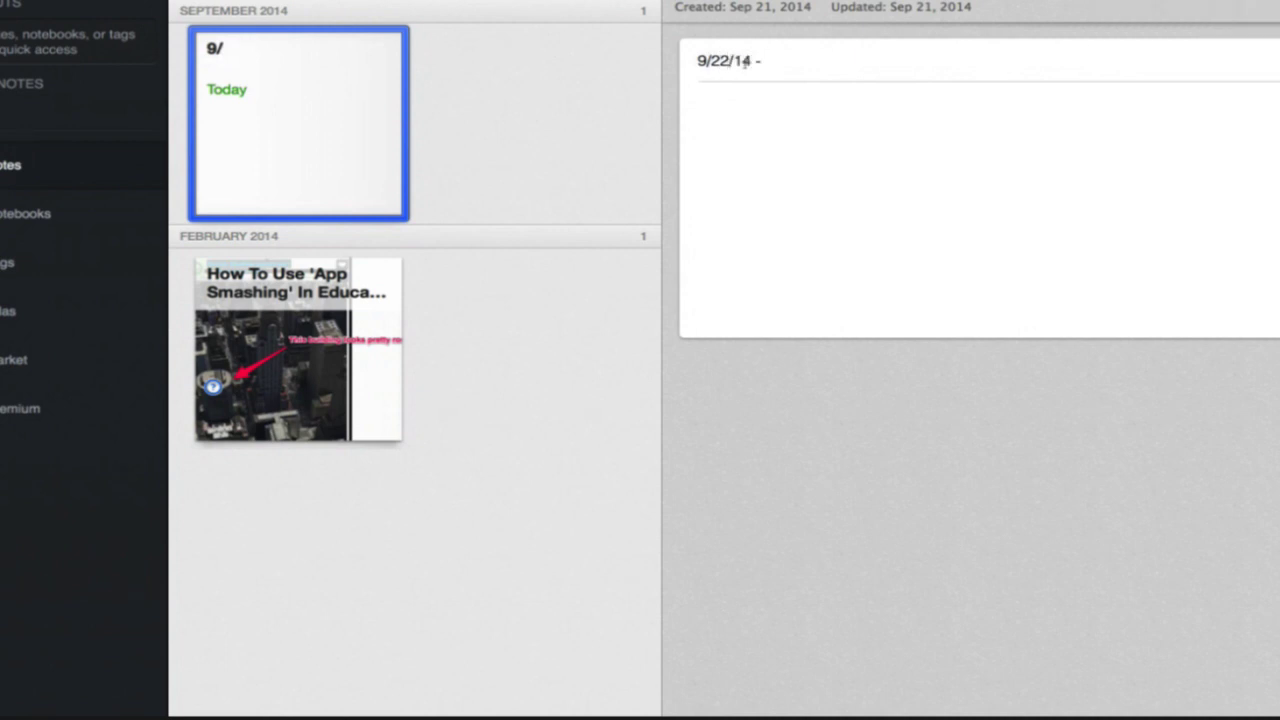
type(" 2nd Period E")
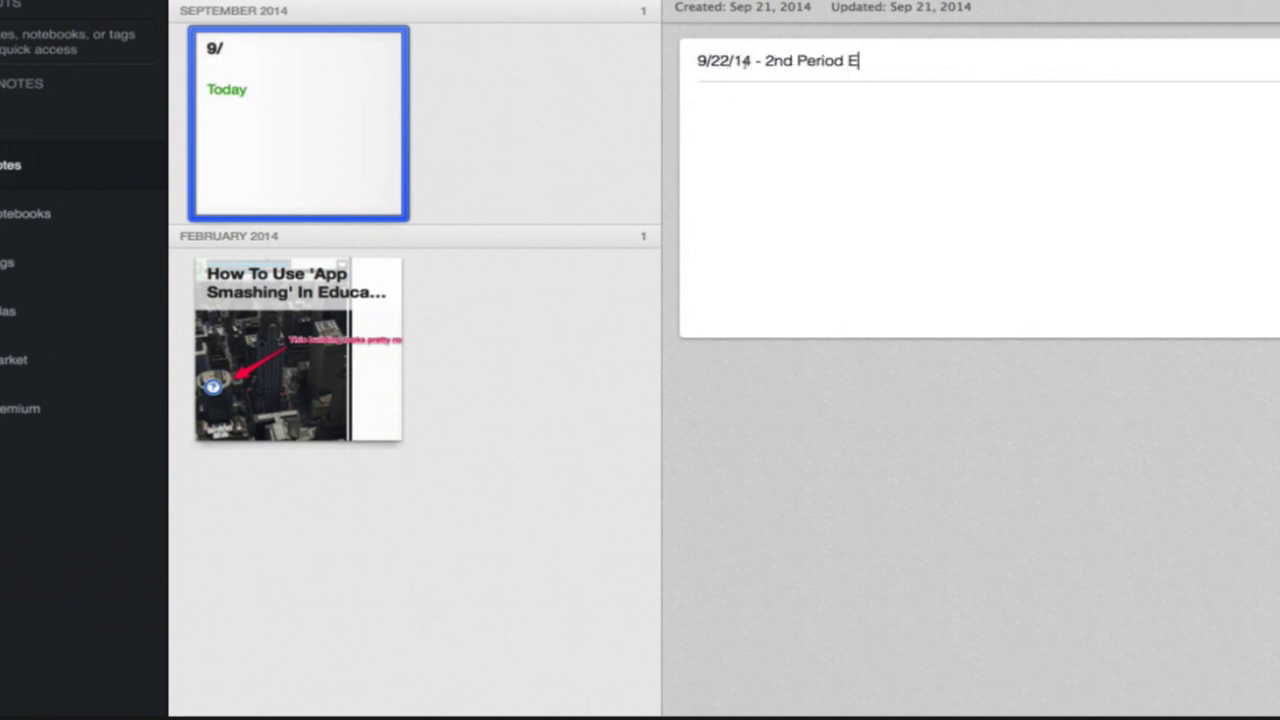
type("nglish - ")
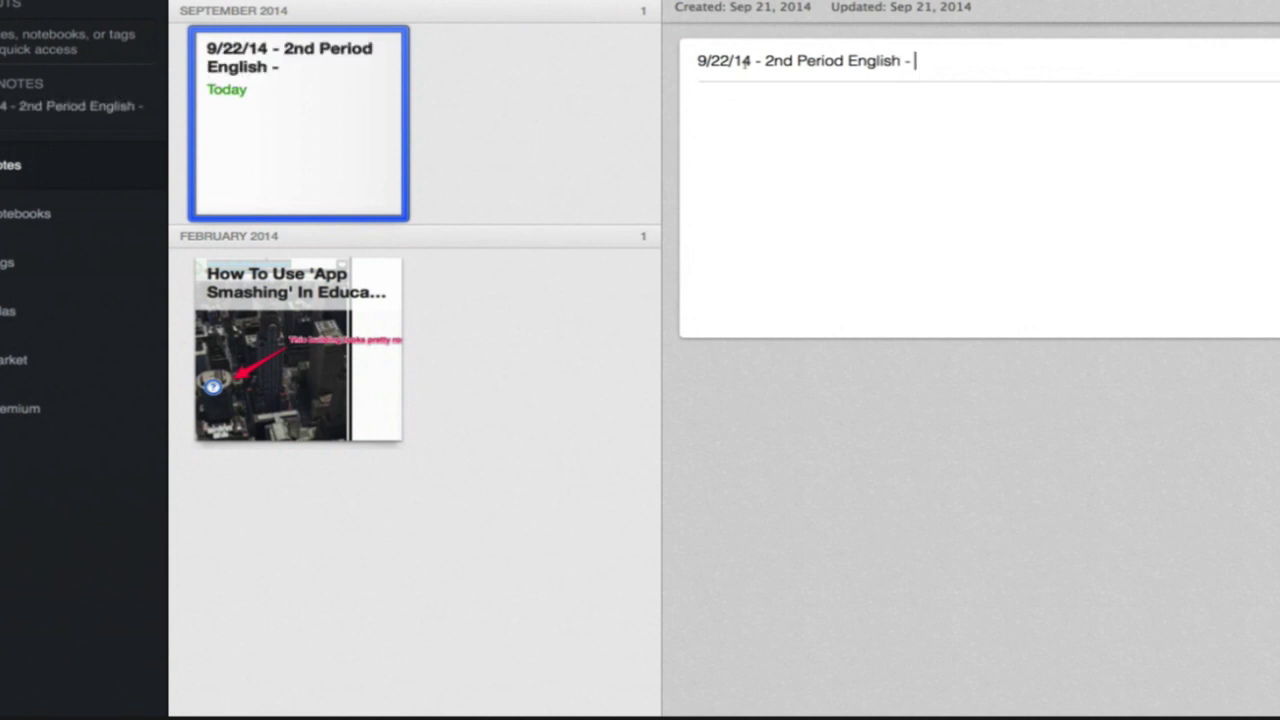
type("Romeo and ")
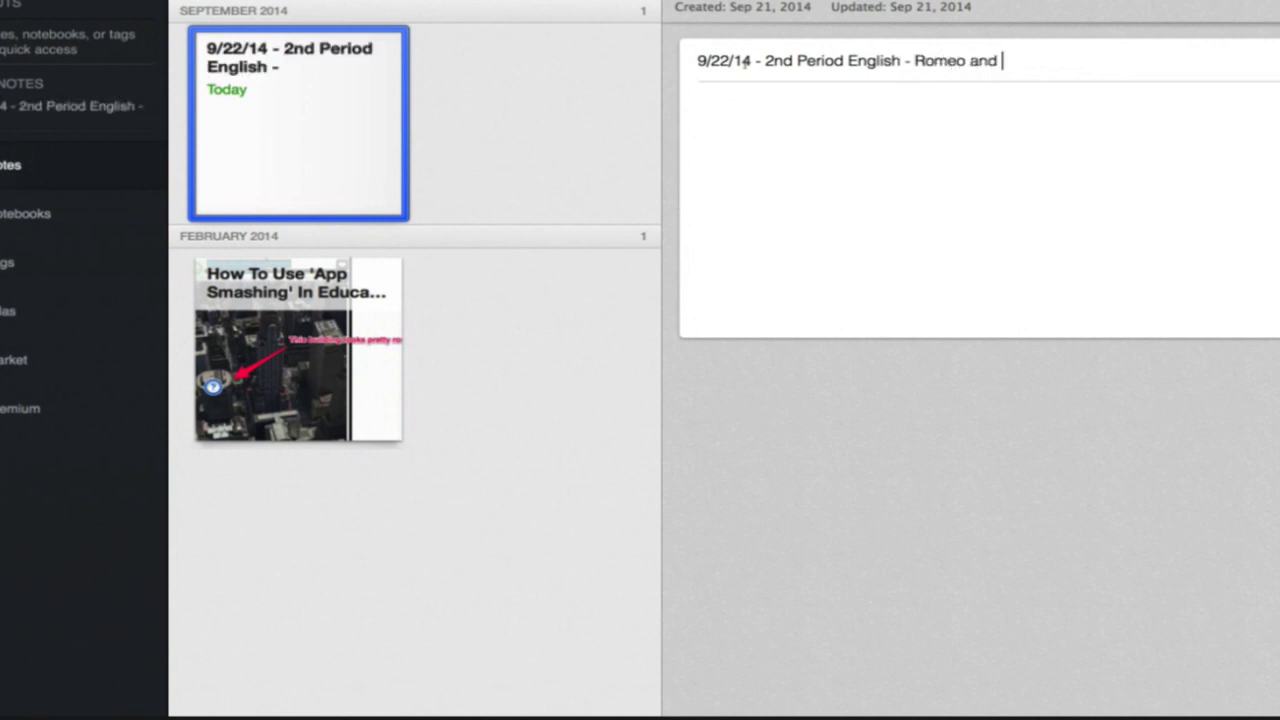
type("Juliet")
- Start a checkbox list in the note body with the items "Bell Ringer - Capulets" and "Review last nights homework"
left_click(724, 128)
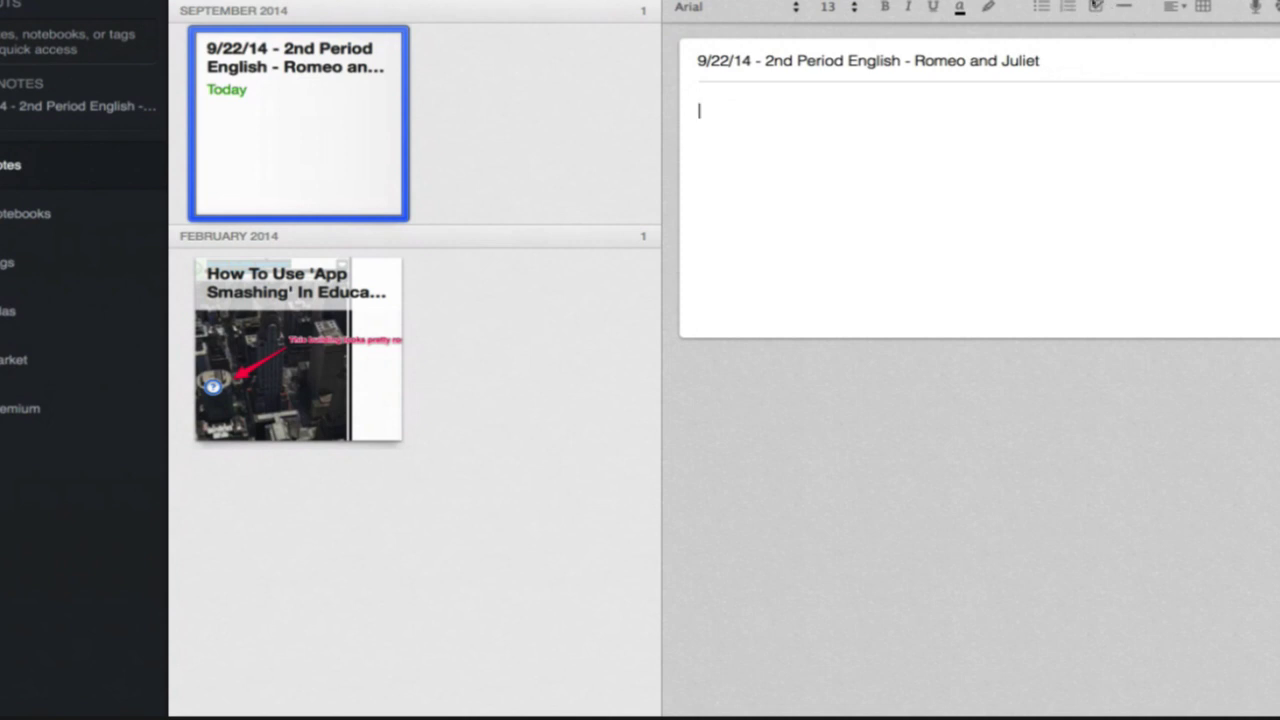
left_click(1096, 6)
type("Bell Ringer")
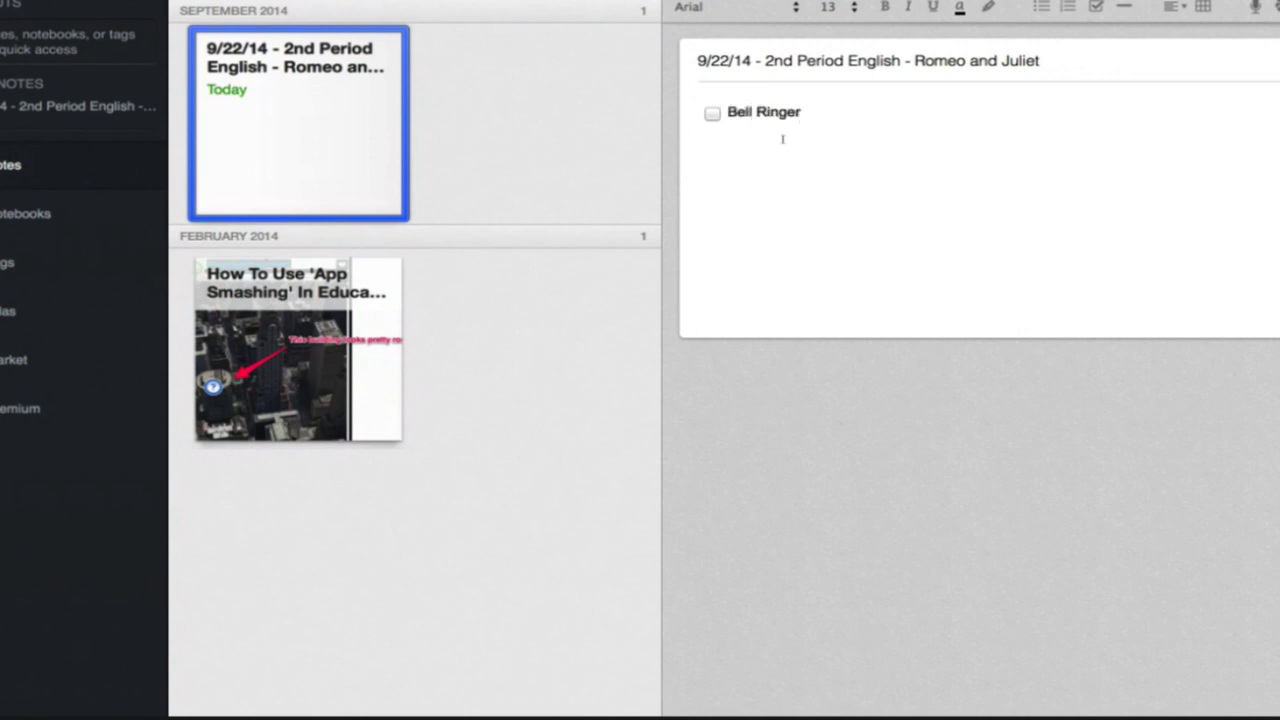
type(" - Capulets")
key("Return")
type("Revie")
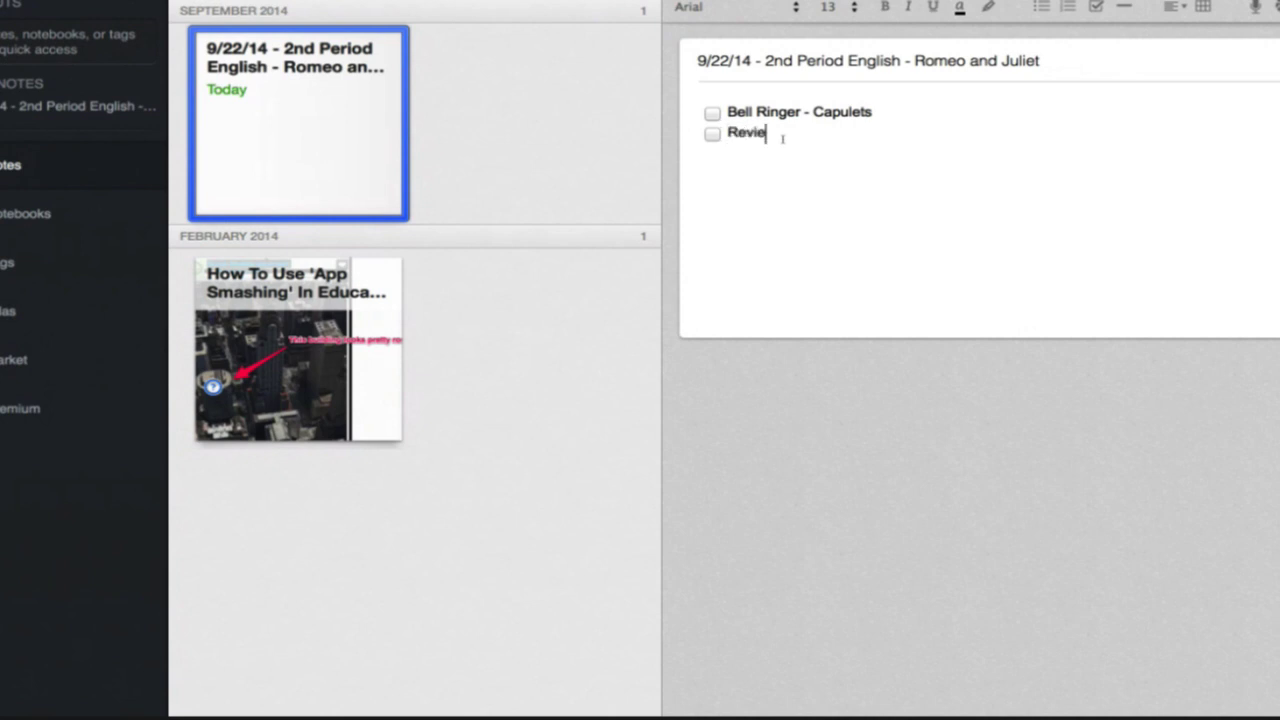
type("w last nights homework")
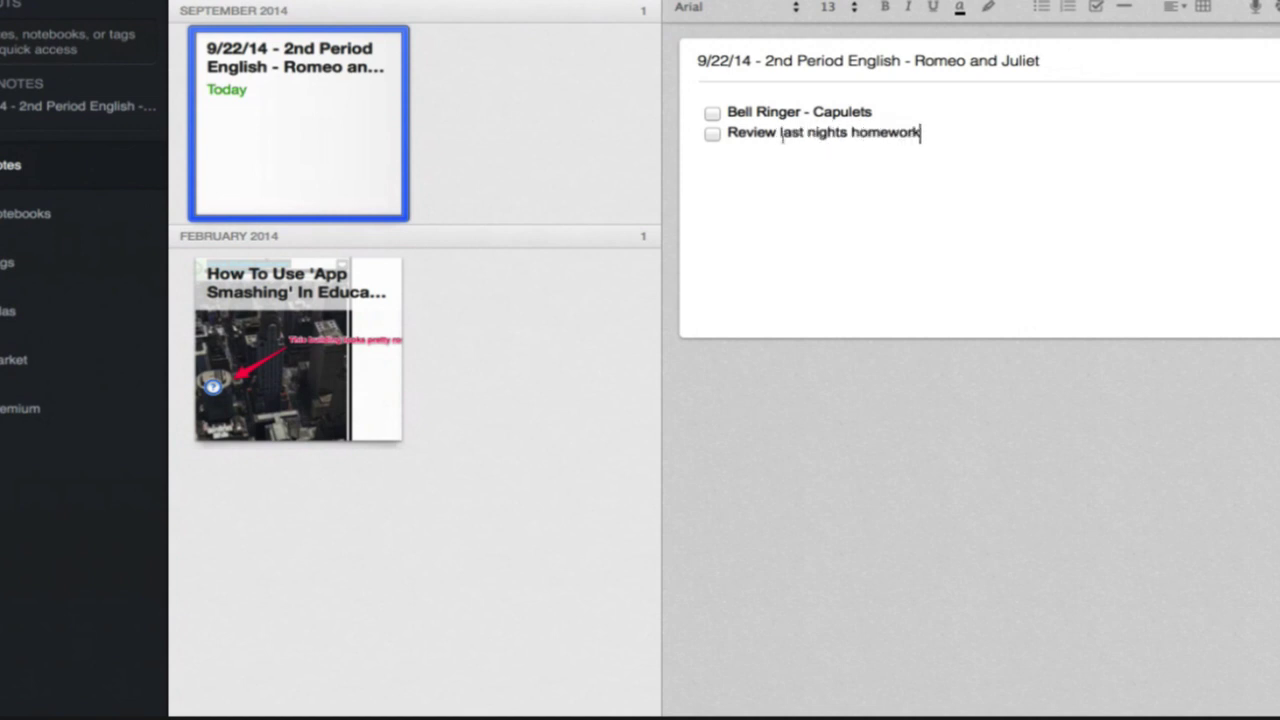
- Add the checklist items "Practice for Performance of Scene in small groups" and "Meeting with small groups"
key("Return")
type("Practice ")
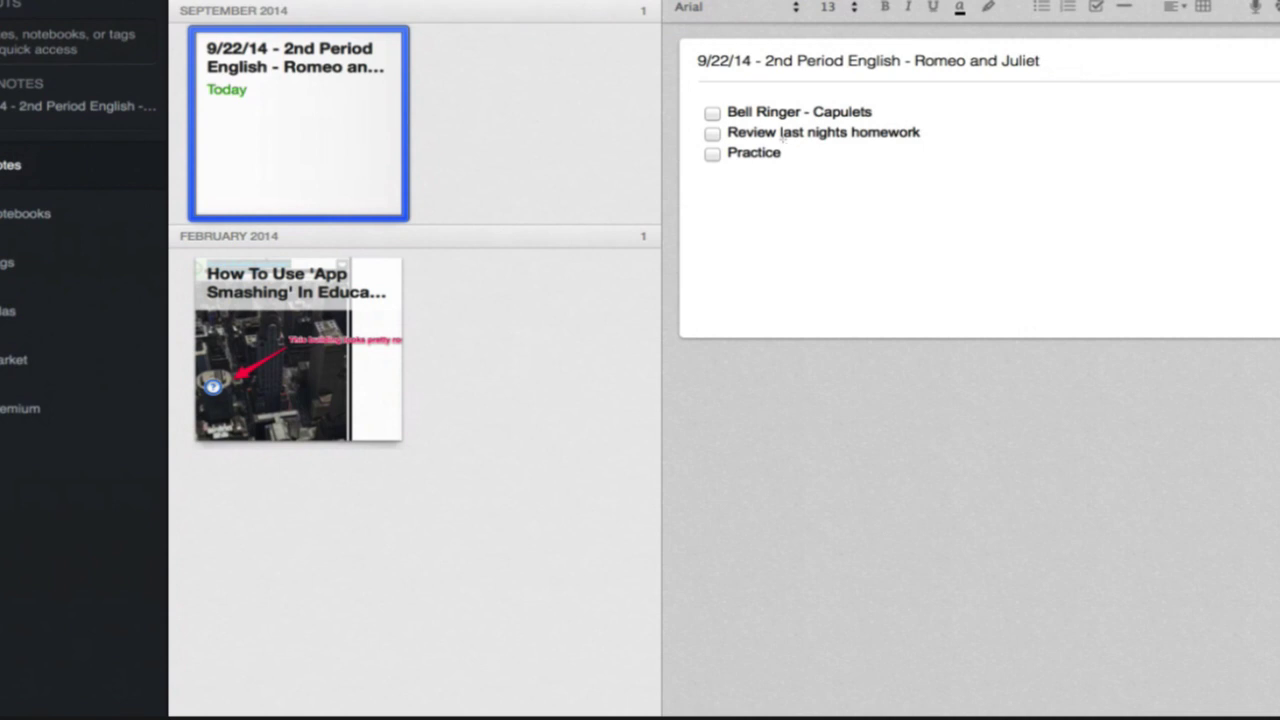
type("for Performance of Scen")
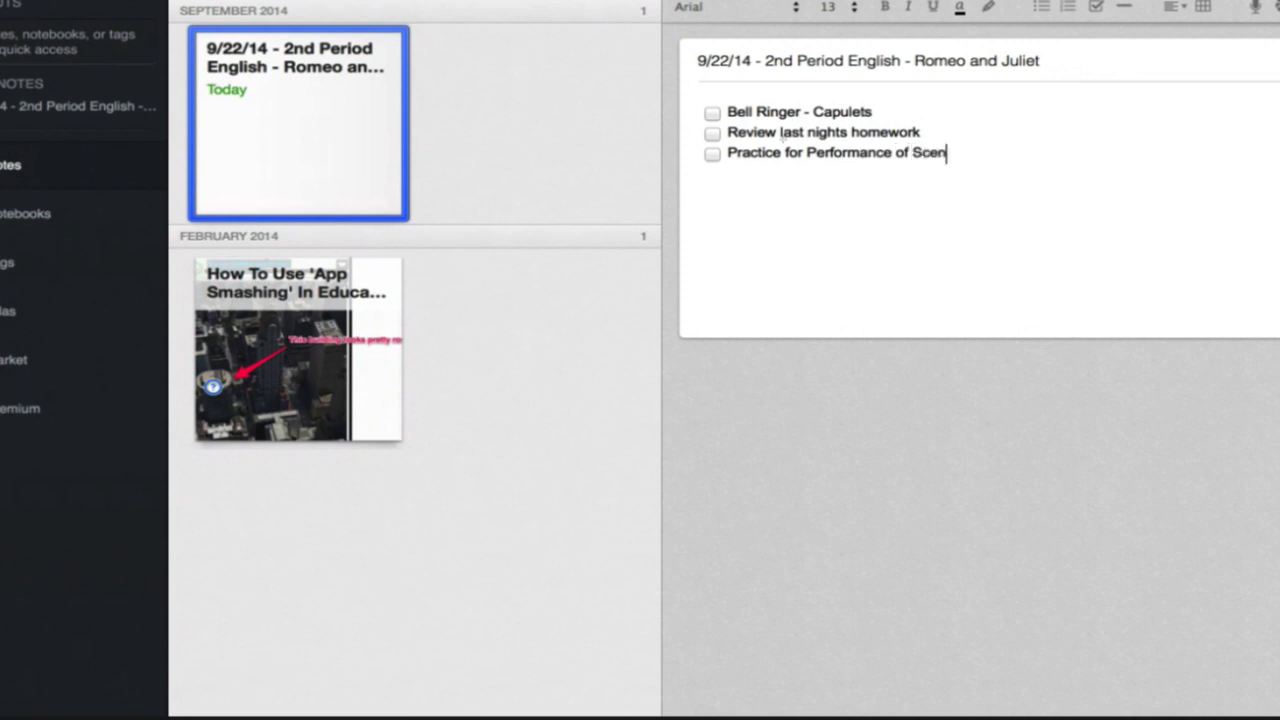
type("e in small groups")
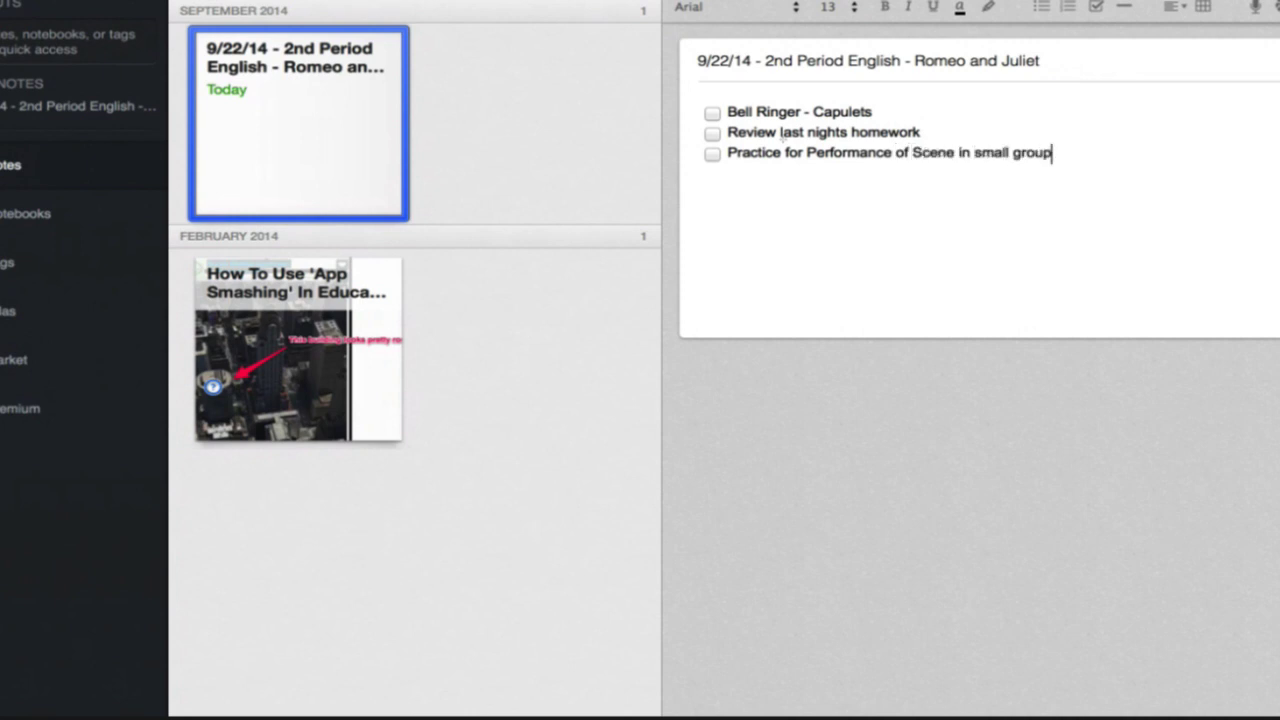
key("Return")
type("Meeting ")
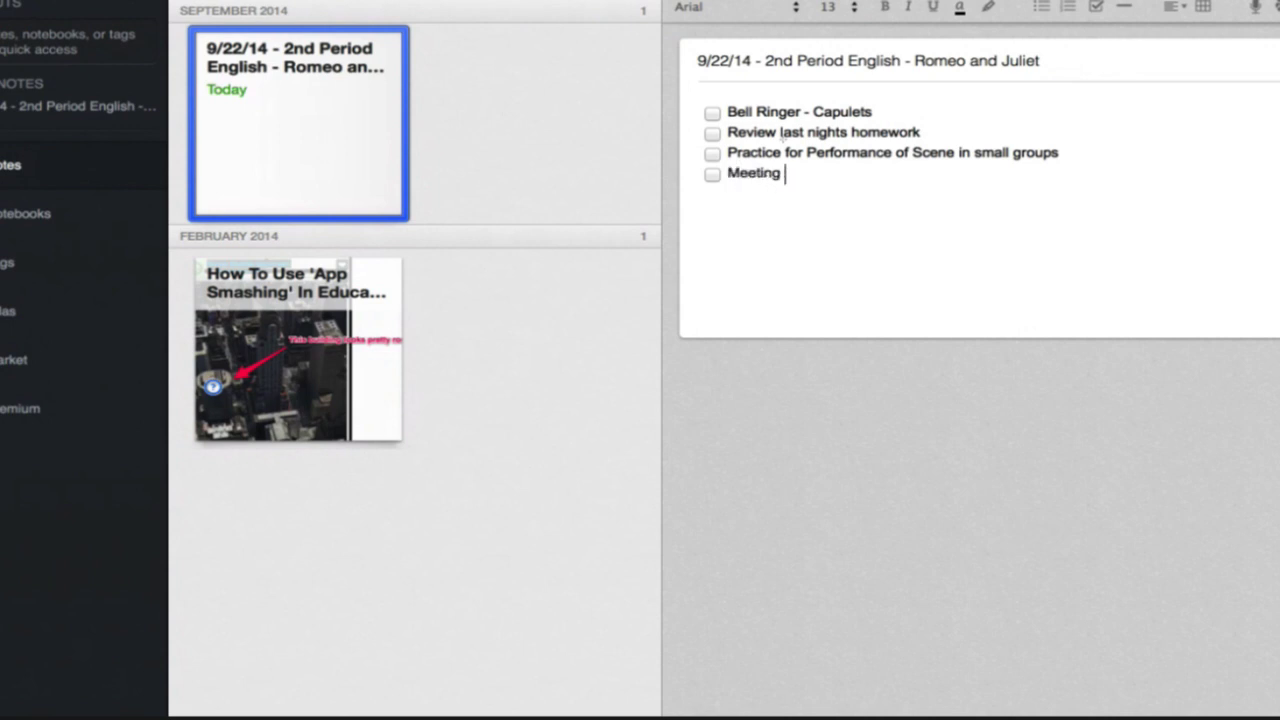
type("with small groups")
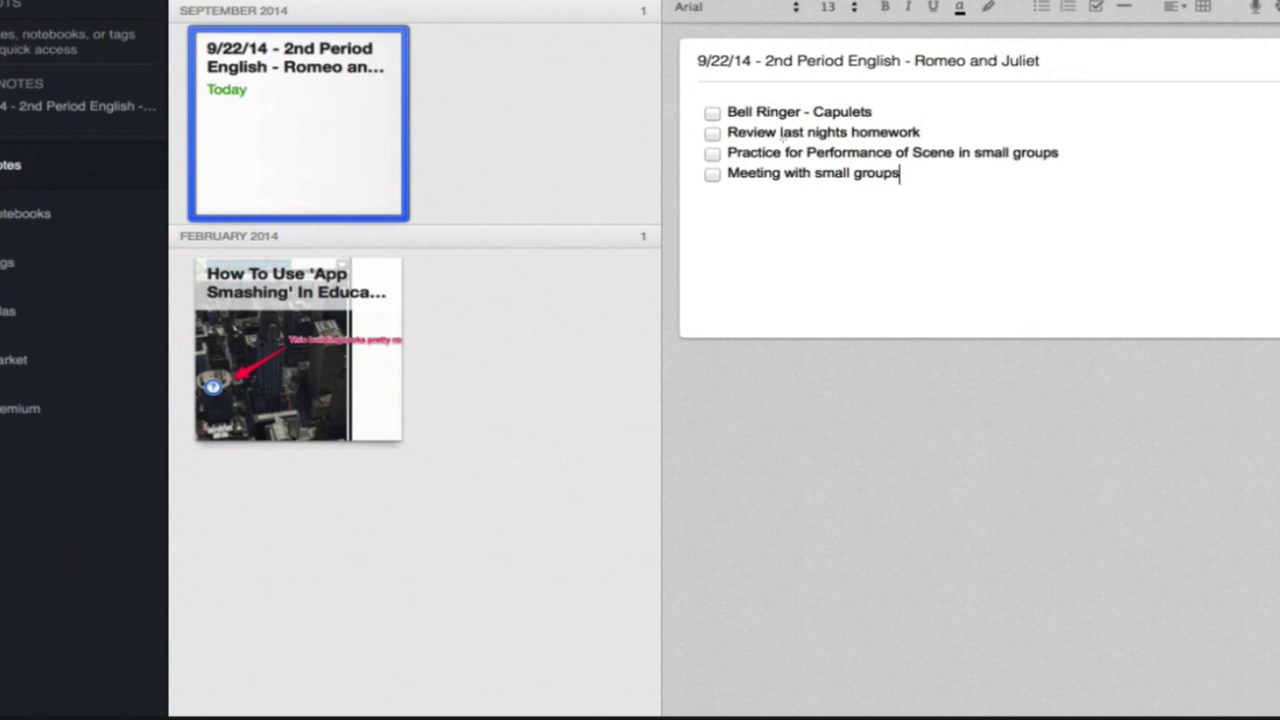
- Add "Perform Scene" as the last checklist item and finish editing the note
key("Return")
type("Pre")
key("BackSpace")
key("BackSpace")
type("erform ")
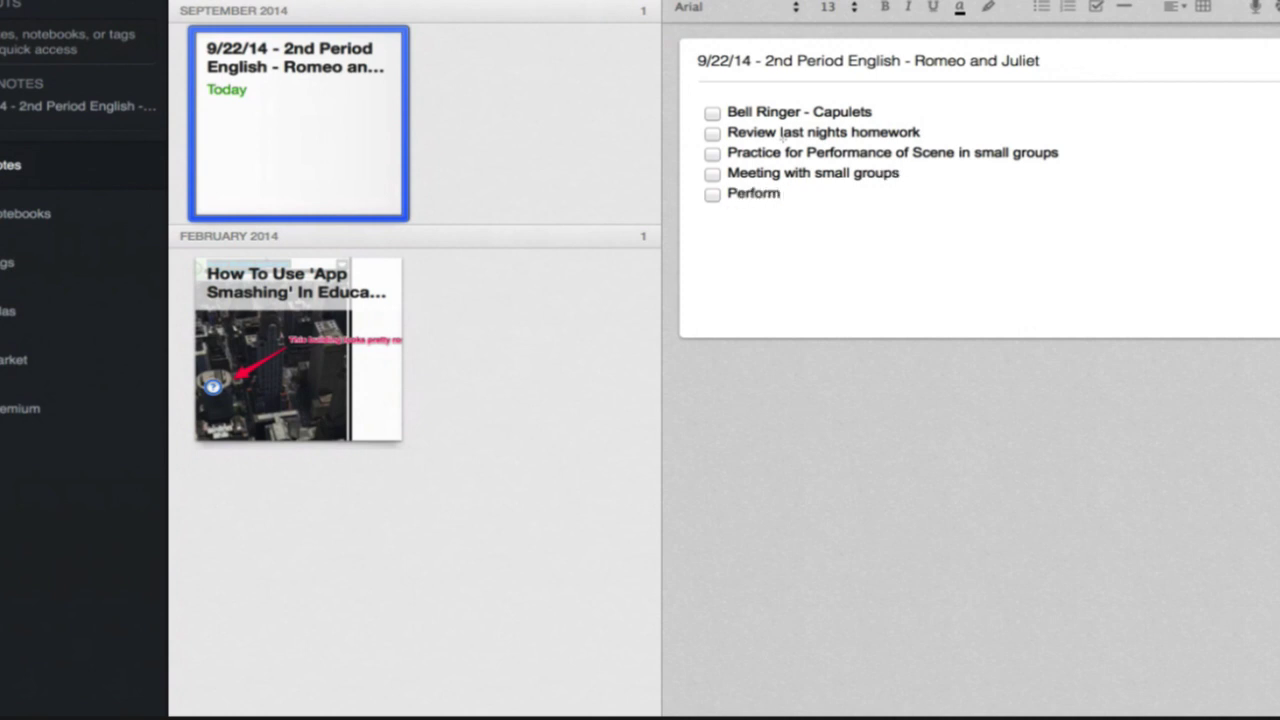
type("Scene")
left_click(230, 120)
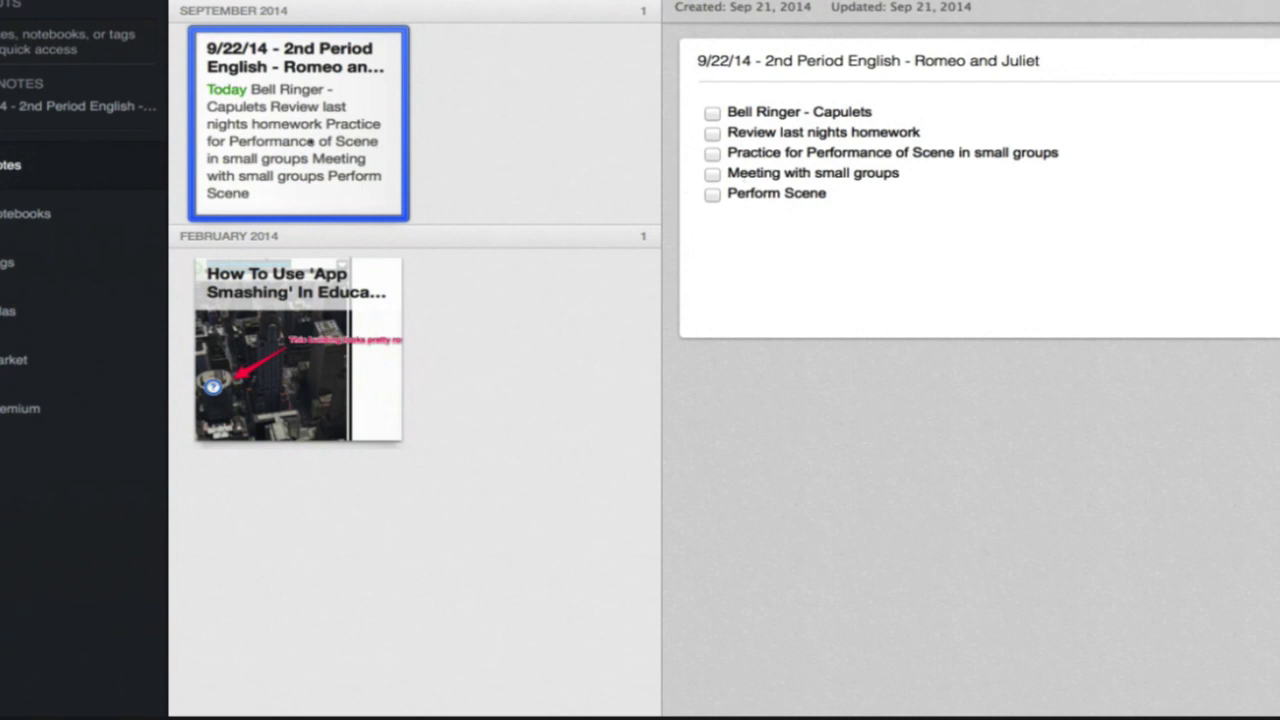
- Open the Romeo and Juliet note in its own window and check off all five checklist items
double_click(310, 142)
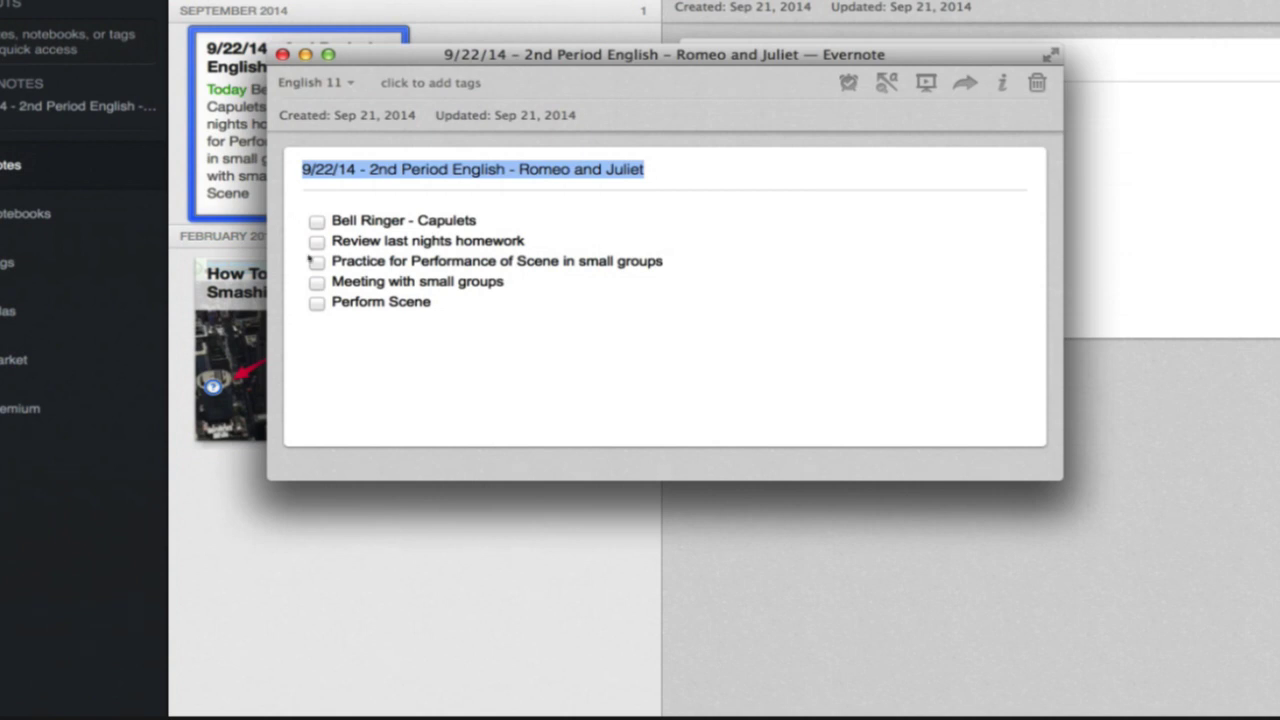
left_click(317, 221)
left_click(317, 242)
left_click(317, 261)
left_click(317, 281)
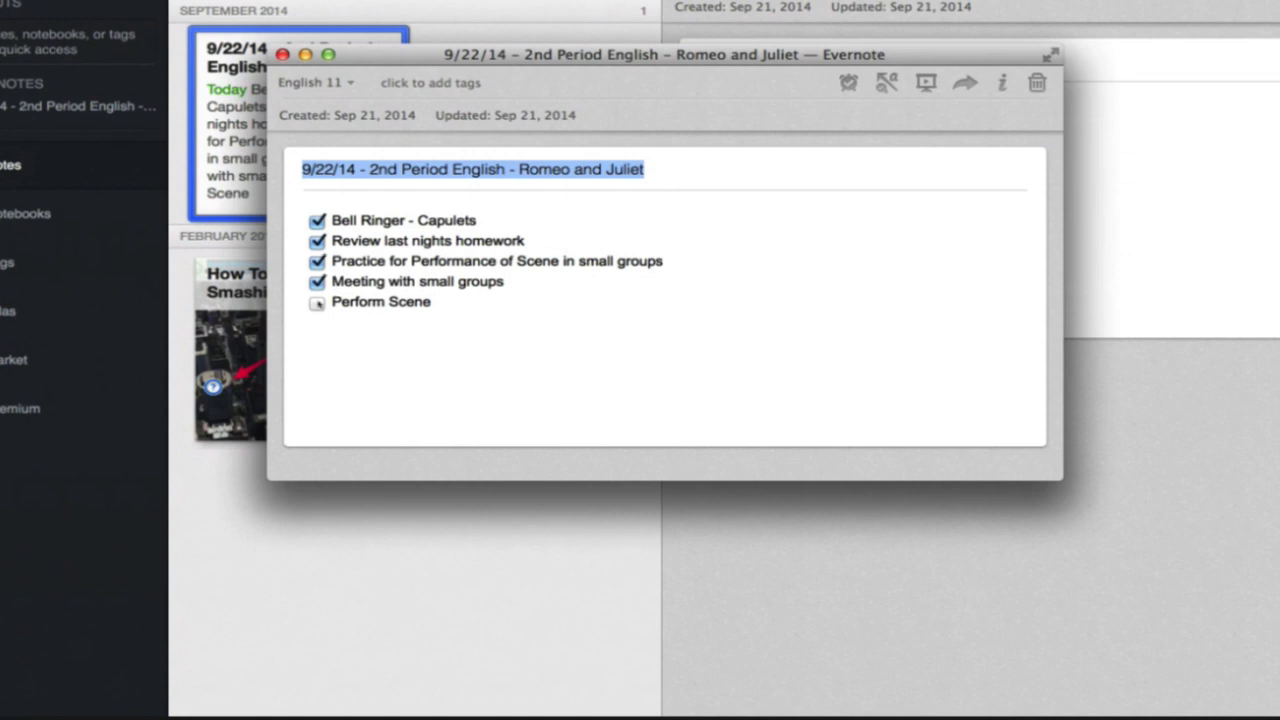
left_click(317, 302)
- Tag the note with "Romeo and Juliet"
left_click(429, 80)
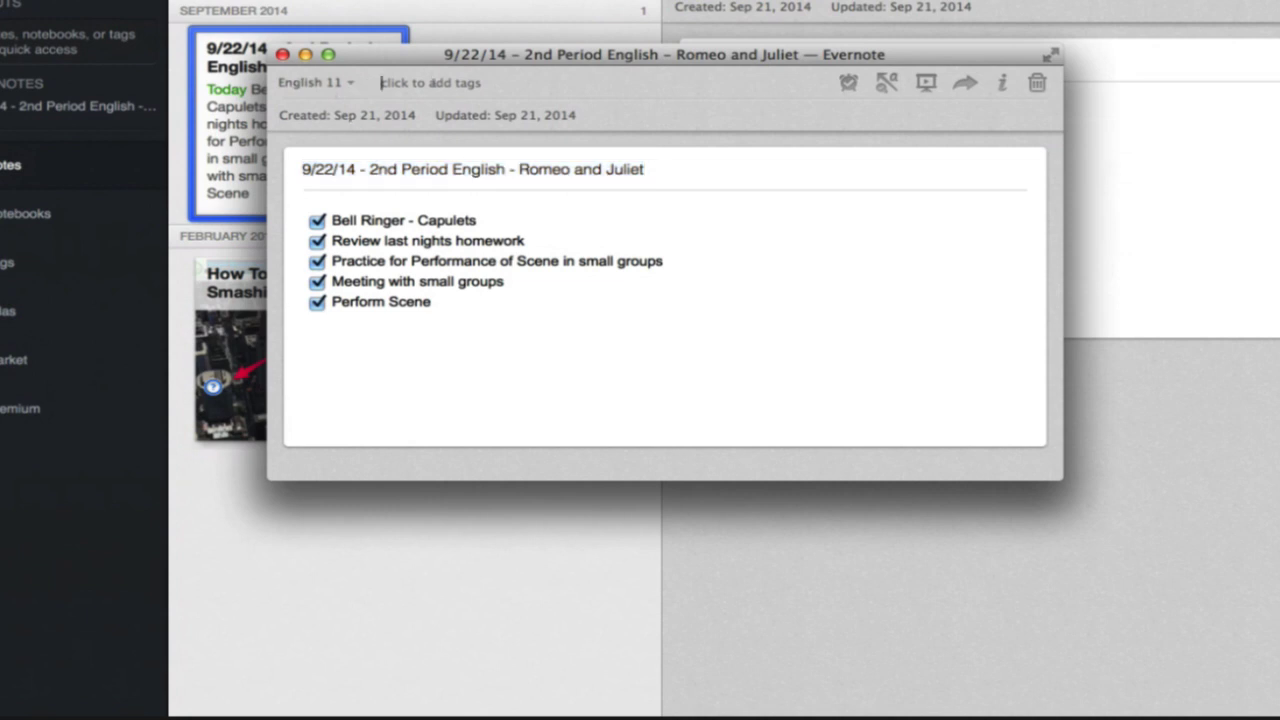
type("Romeo and Juliet")
key("Return")
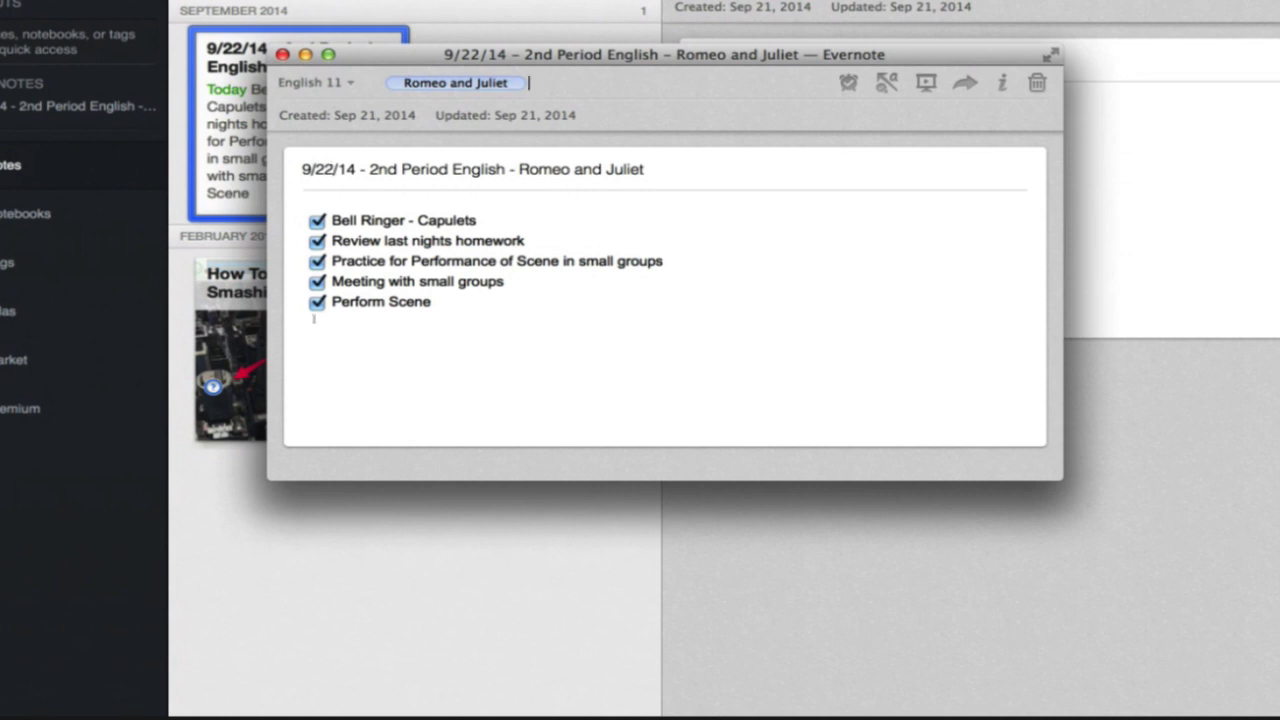
- Uncheck all five checklist items in the Romeo and Juliet note
left_click(317, 302)
left_click(317, 282)
left_click(317, 262)
left_click(317, 241)
left_click(317, 221)
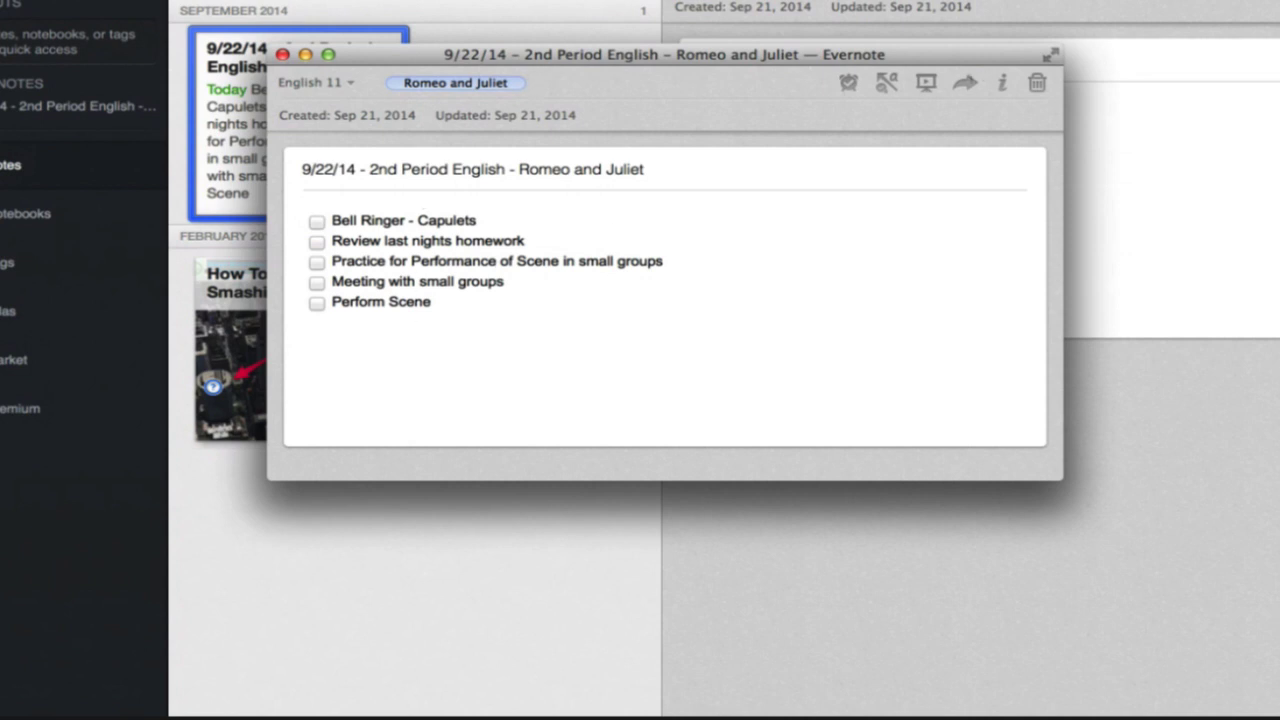
- Email the note to a colleague, allowing access to the contacts, and dismiss the sent confirmation
left_click(965, 82)
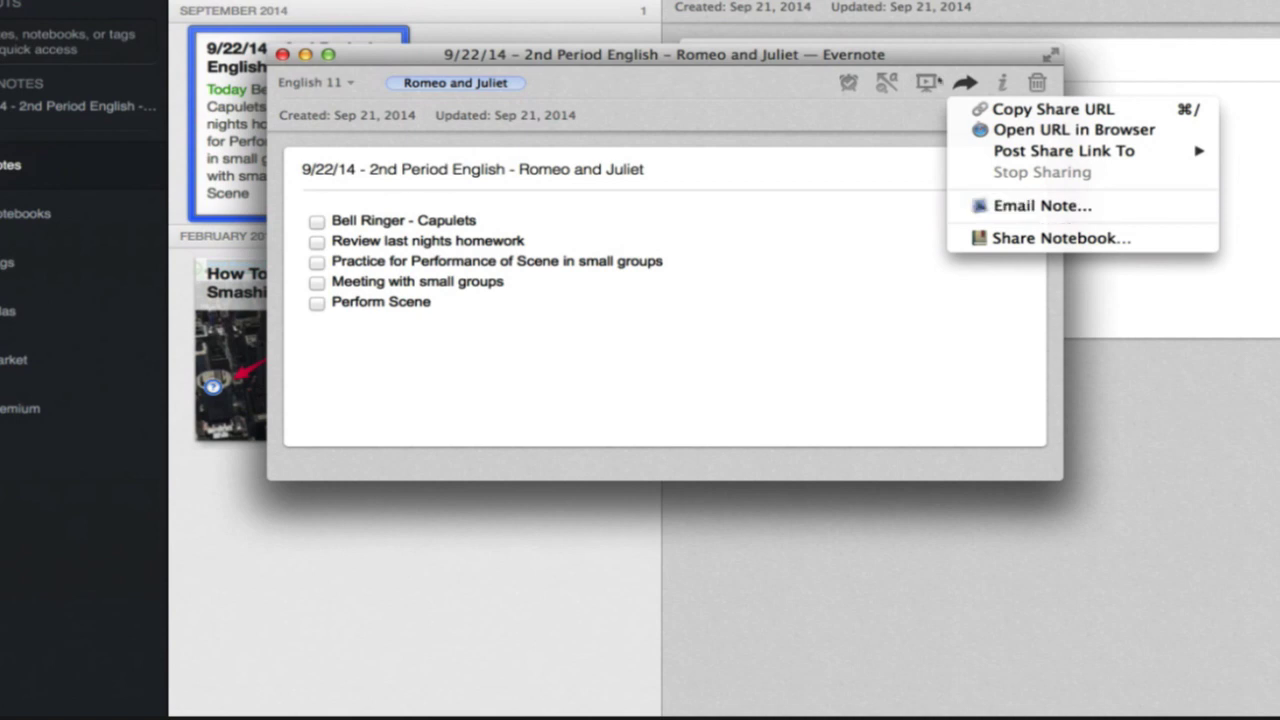
left_click(1018, 207)
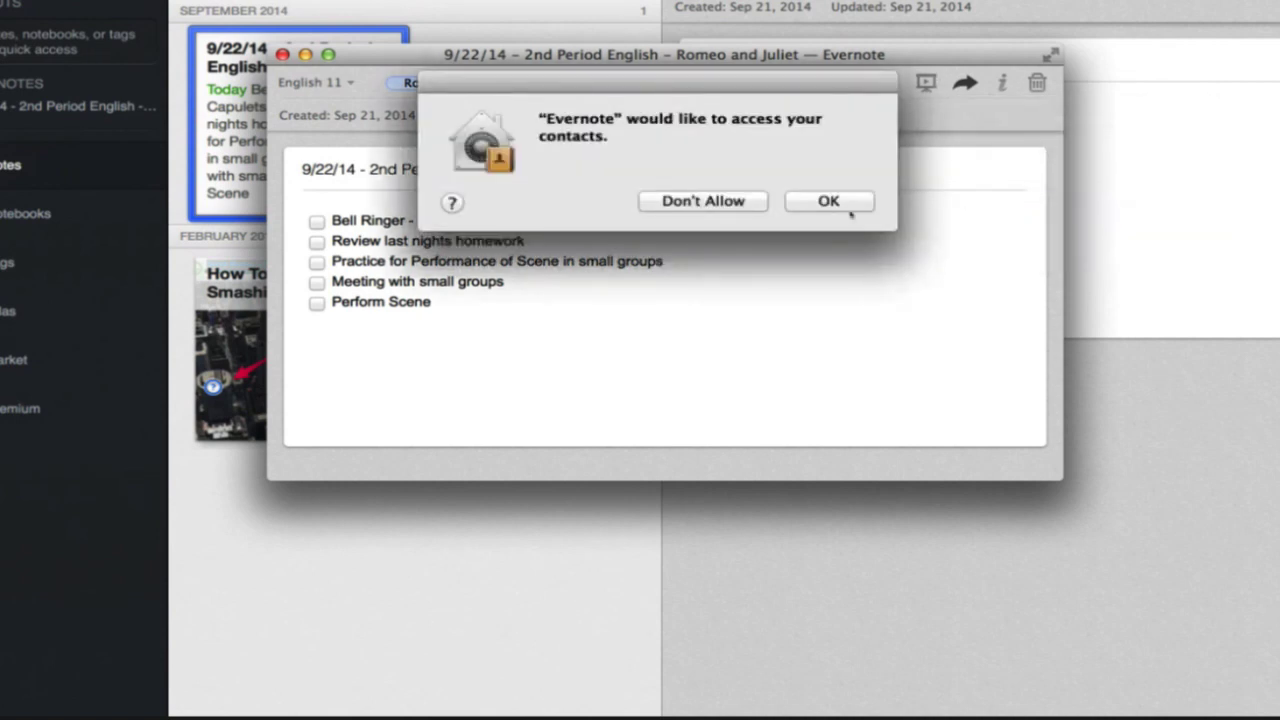
left_click(845, 205)
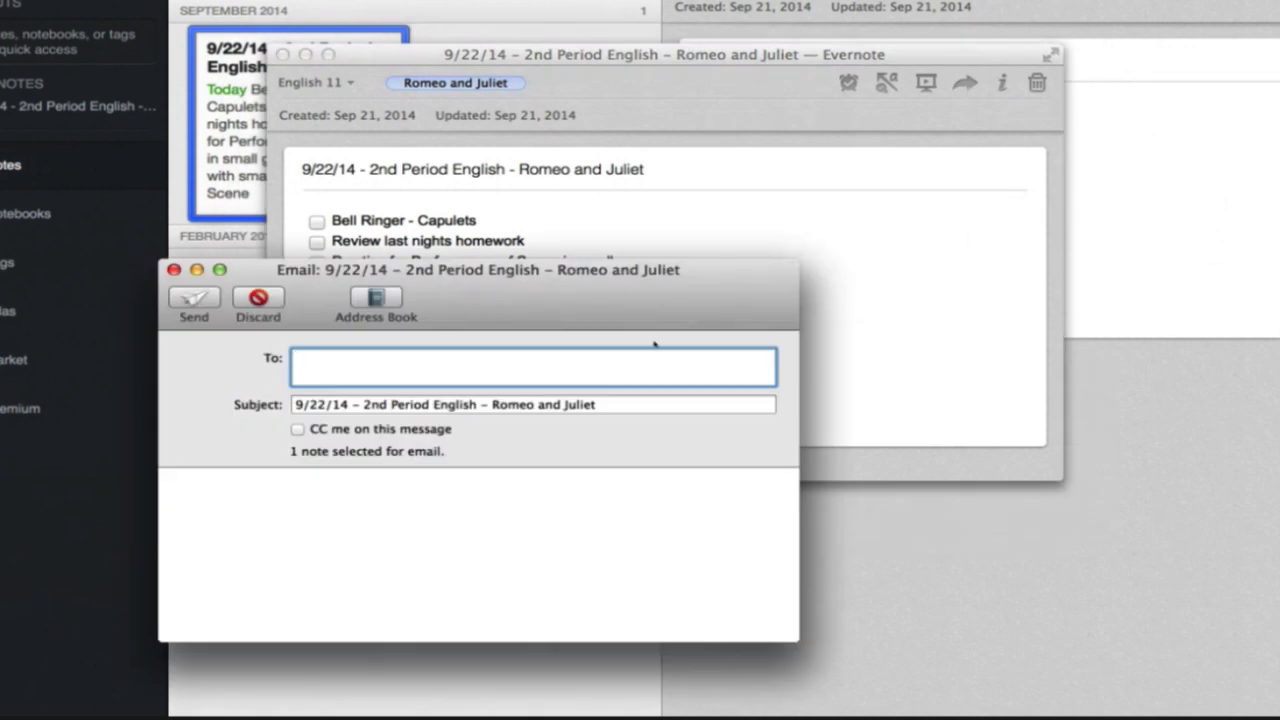
type("Jeffrey")
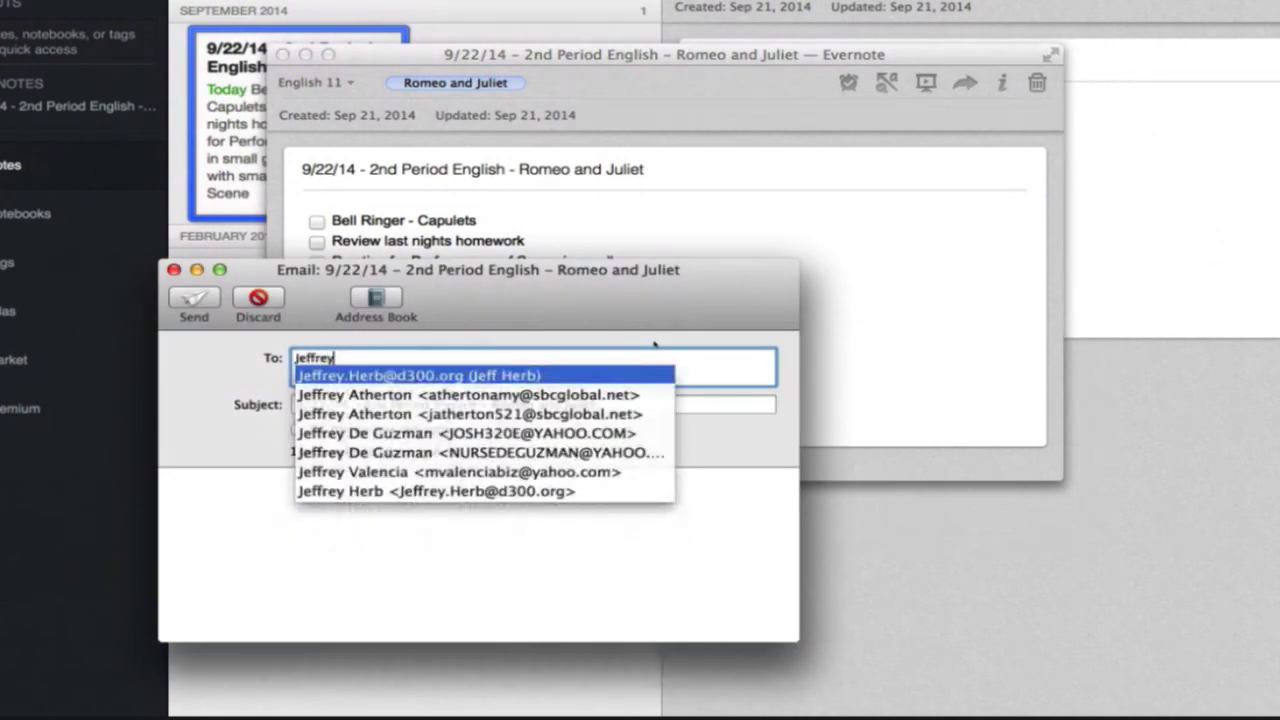
key("Return")
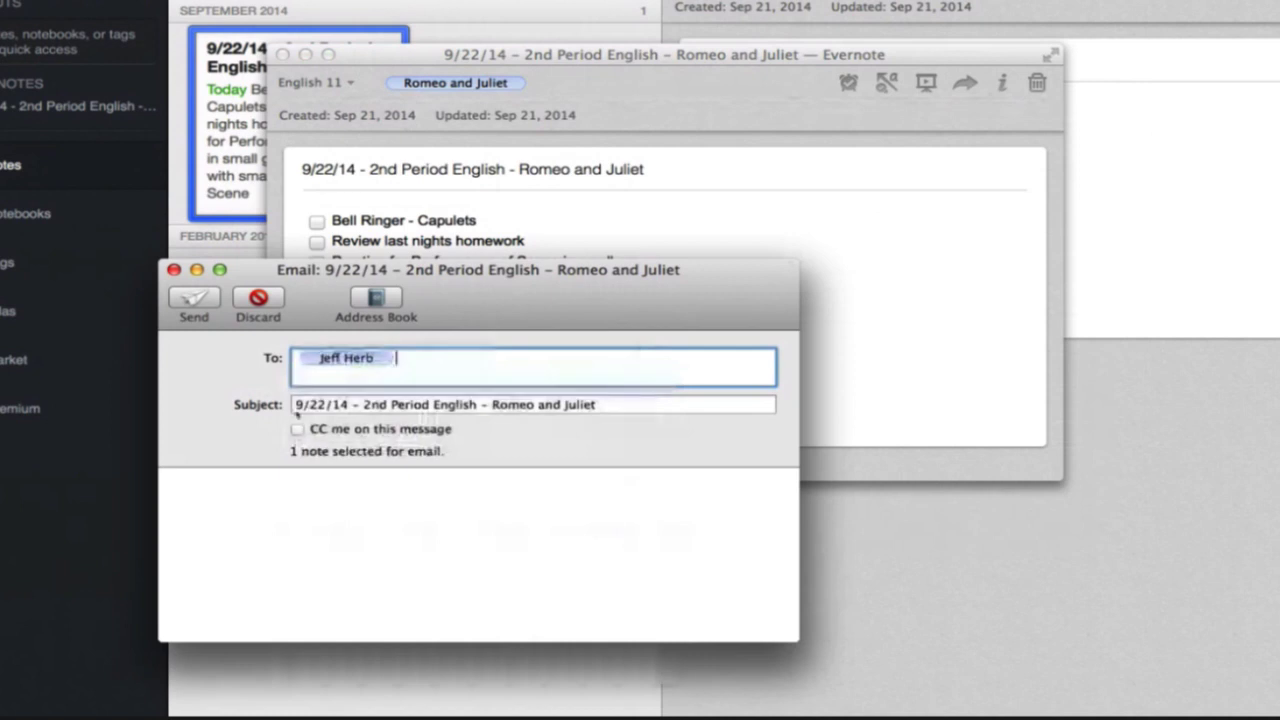
left_click(194, 298)
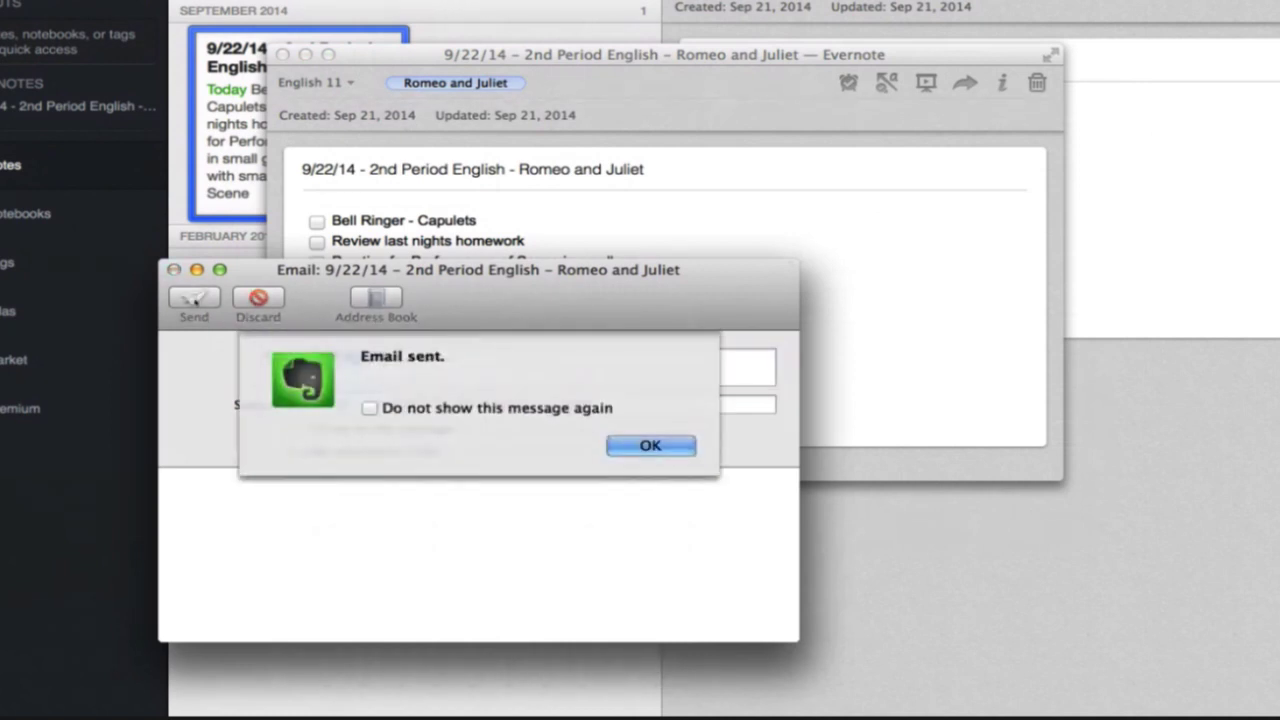
left_click(636, 444)
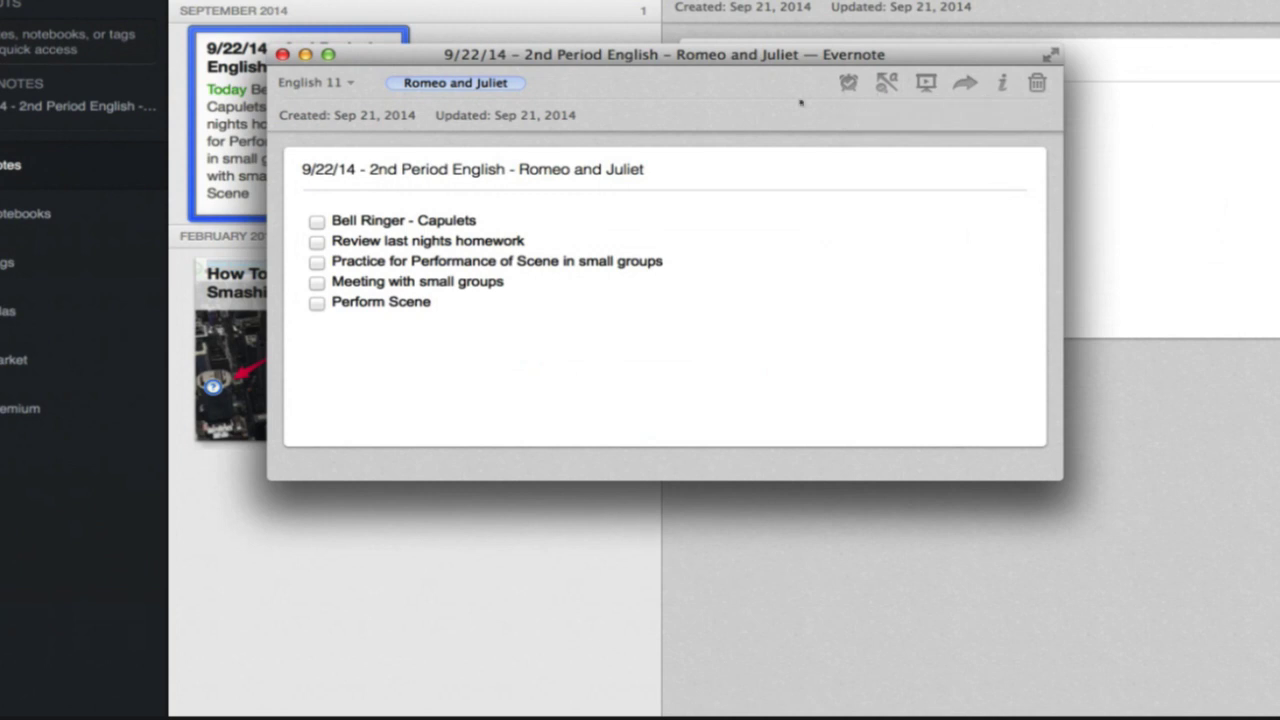
- Add a reminder to the Romeo and Juliet note with the notification set for tomorrow
left_click(848, 82)
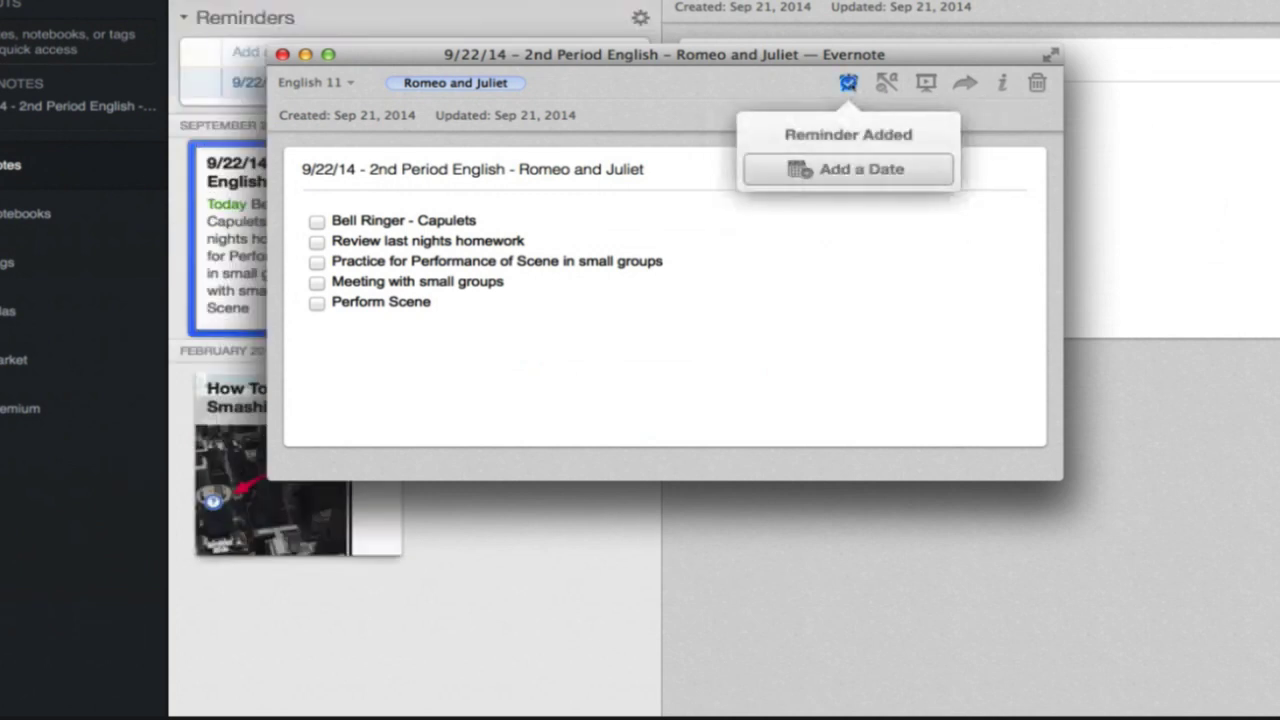
left_click(828, 172)
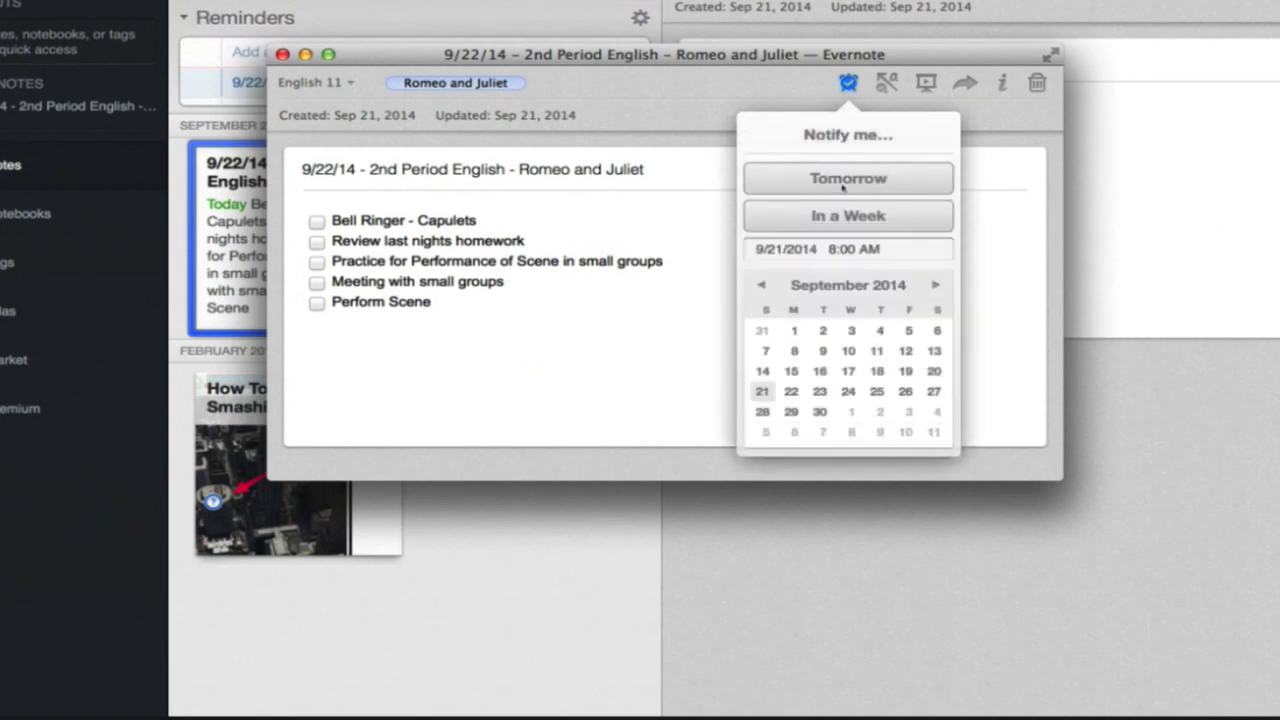
left_click(859, 184)
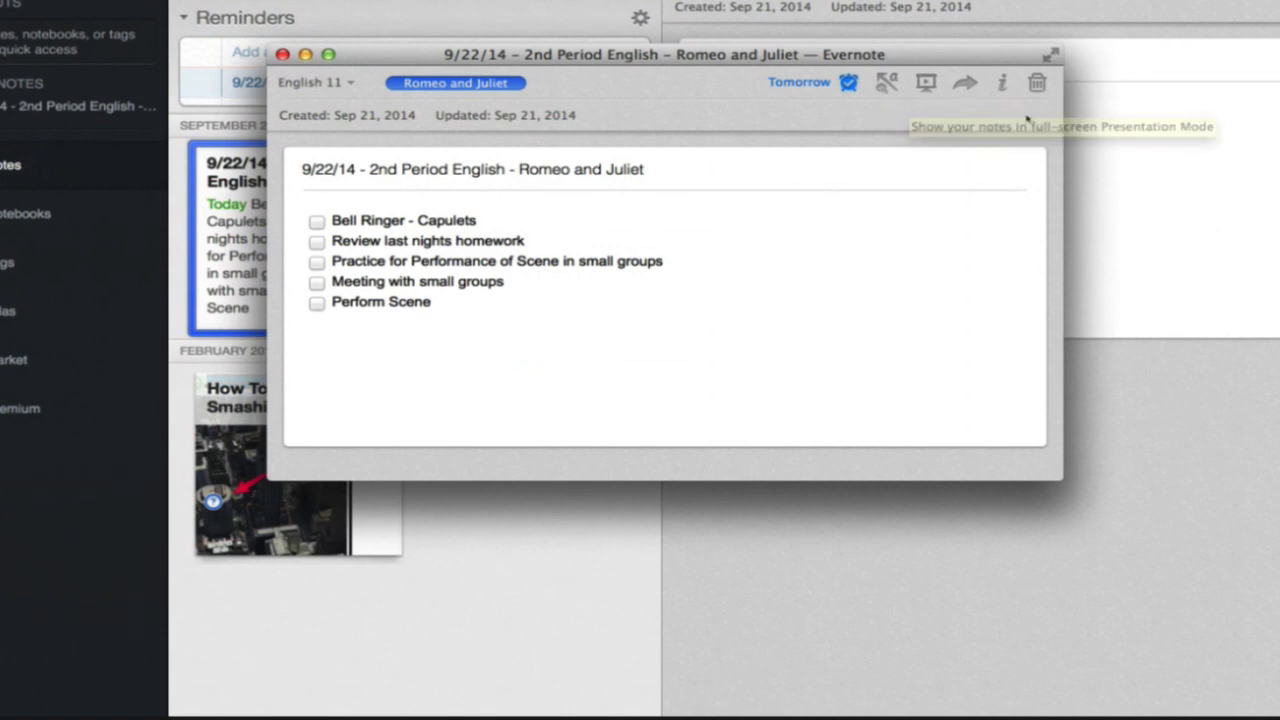
- Examine the note's information, such as its notebook, tags, dates and location, and close the details
left_click(1002, 83)
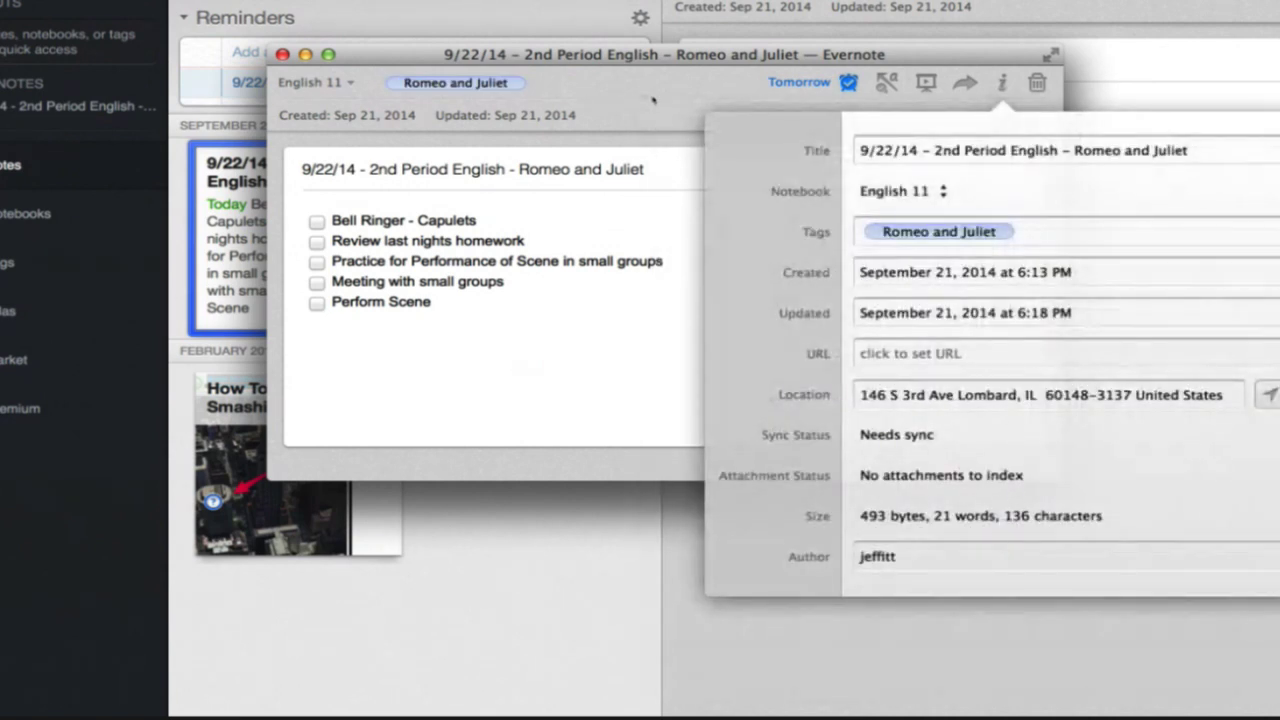
left_click(455, 82)
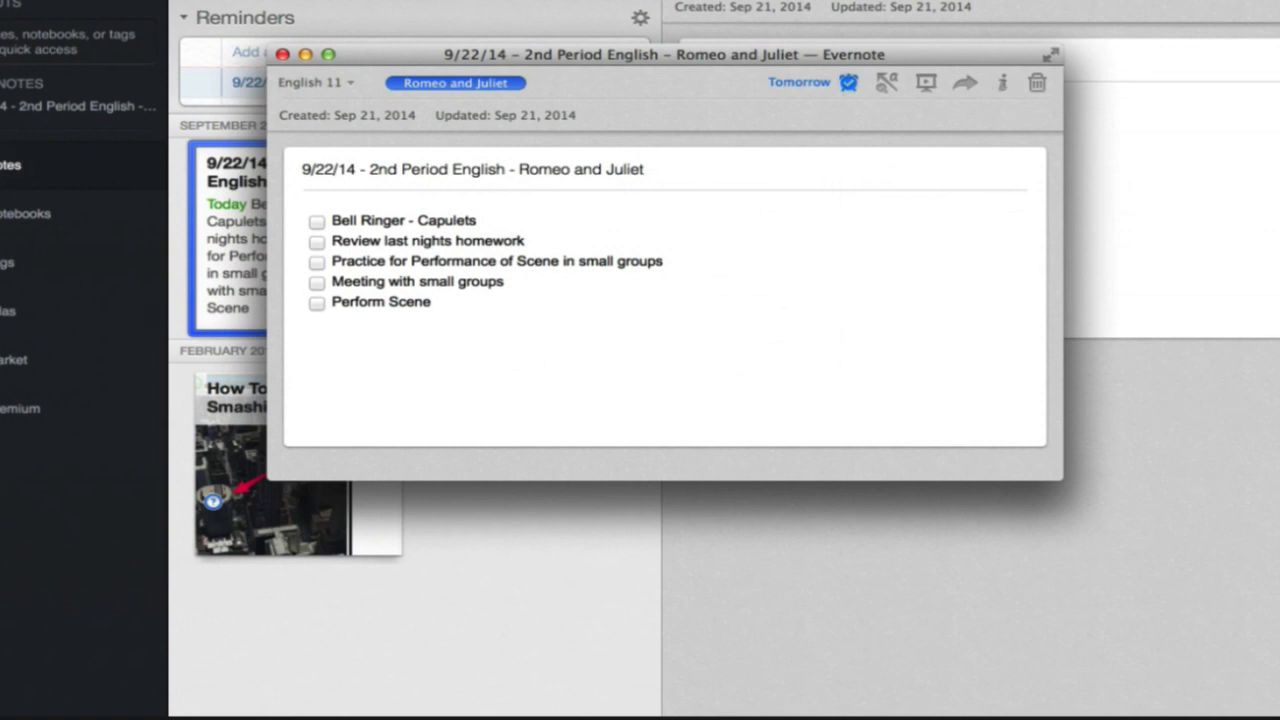
left_click(1002, 82)
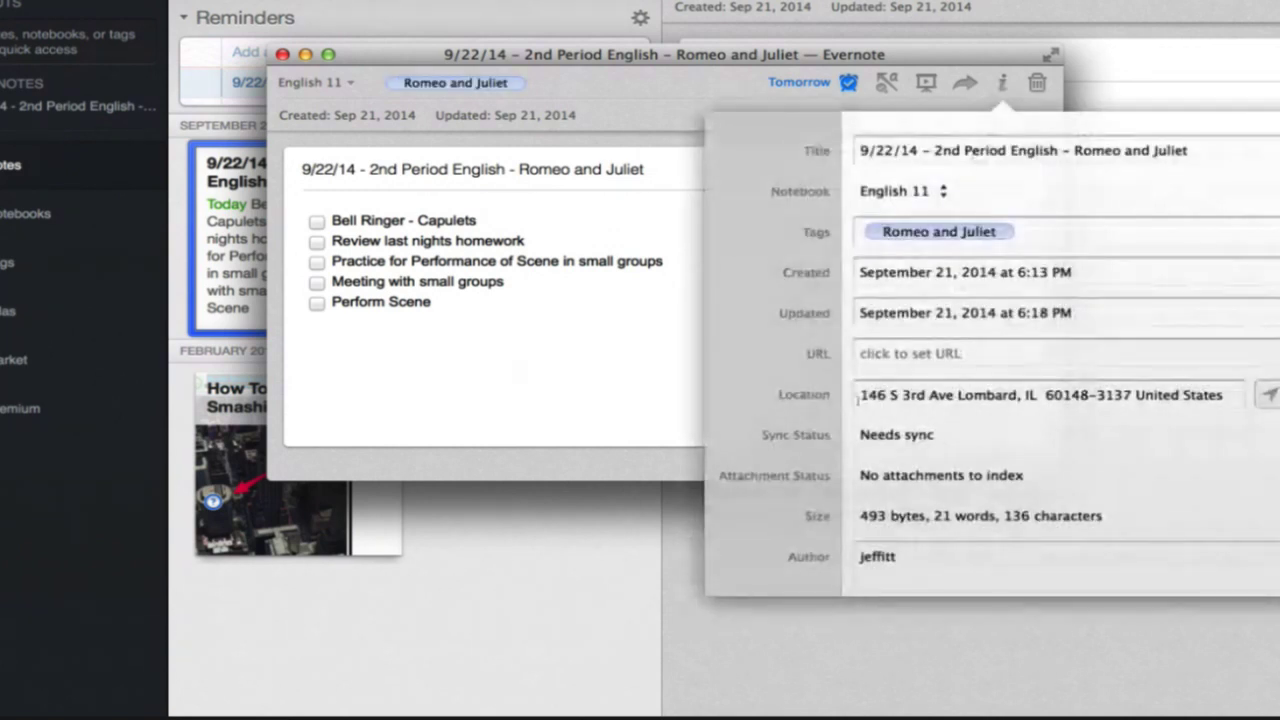
key("Escape")
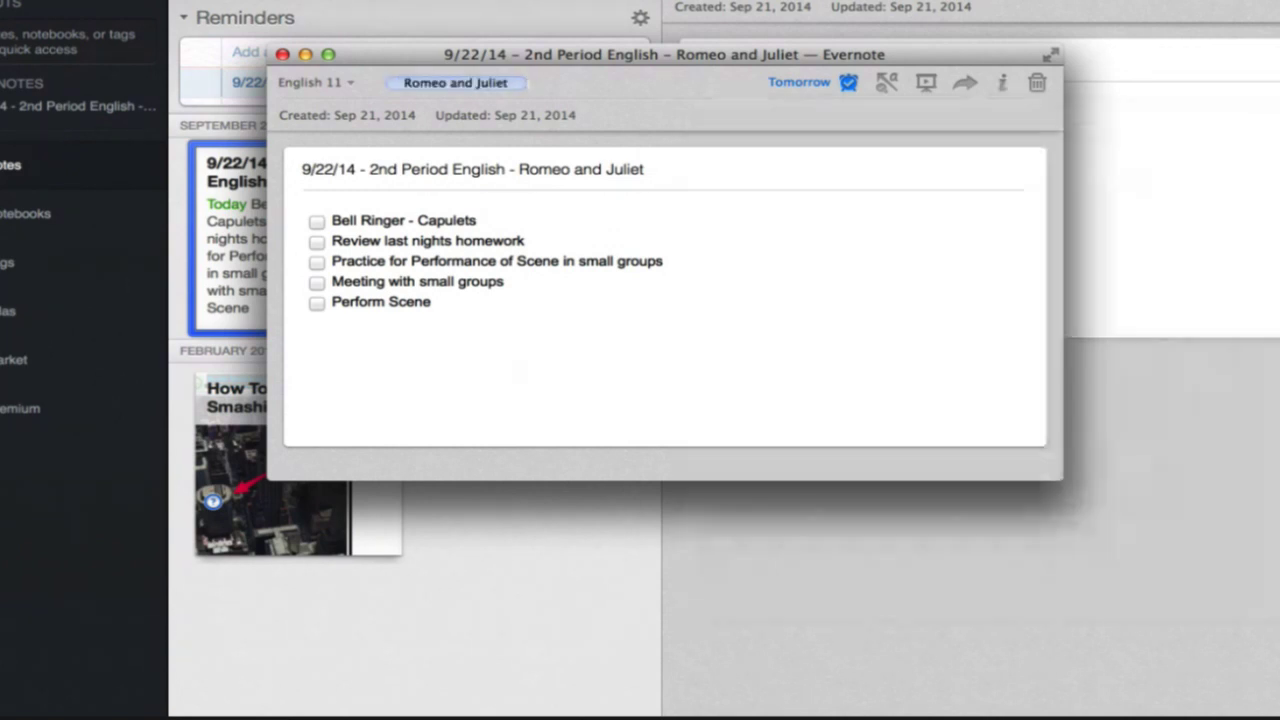
- Close the note window and open the Romeo and Juliet note from the Lombard map in Atlas
key("super+w")
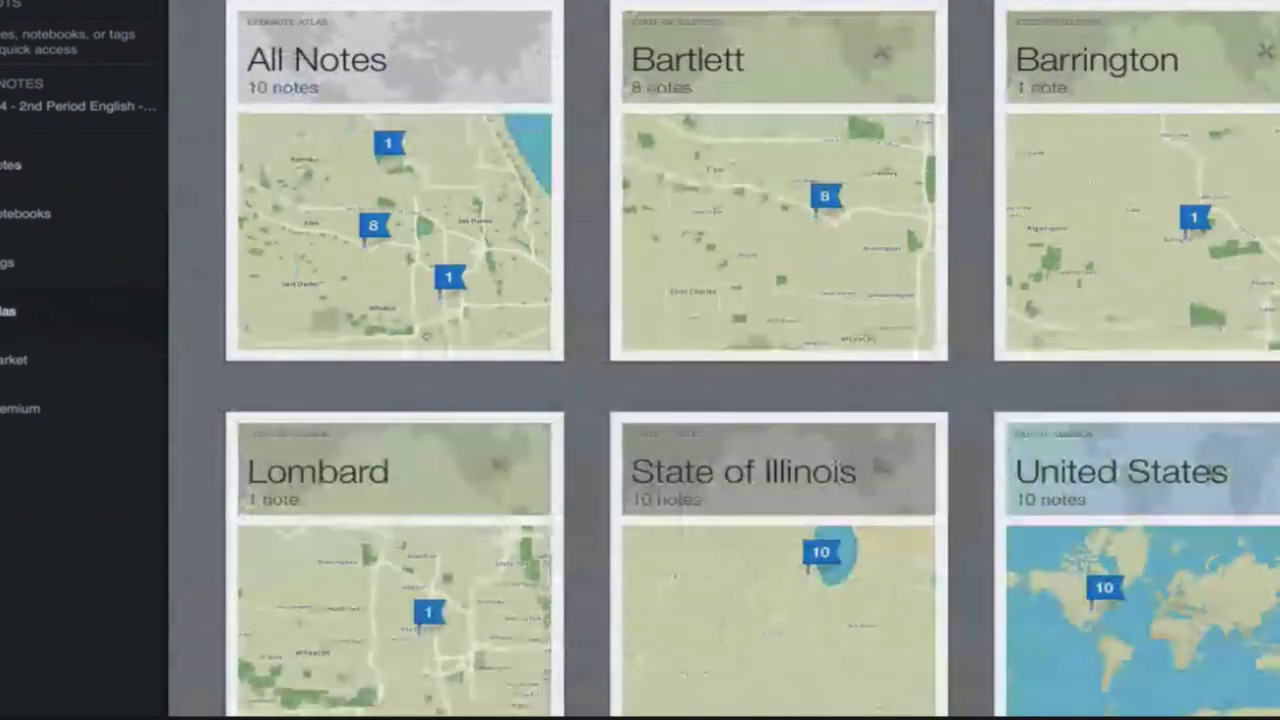
scroll(515, 406, "down", 2)
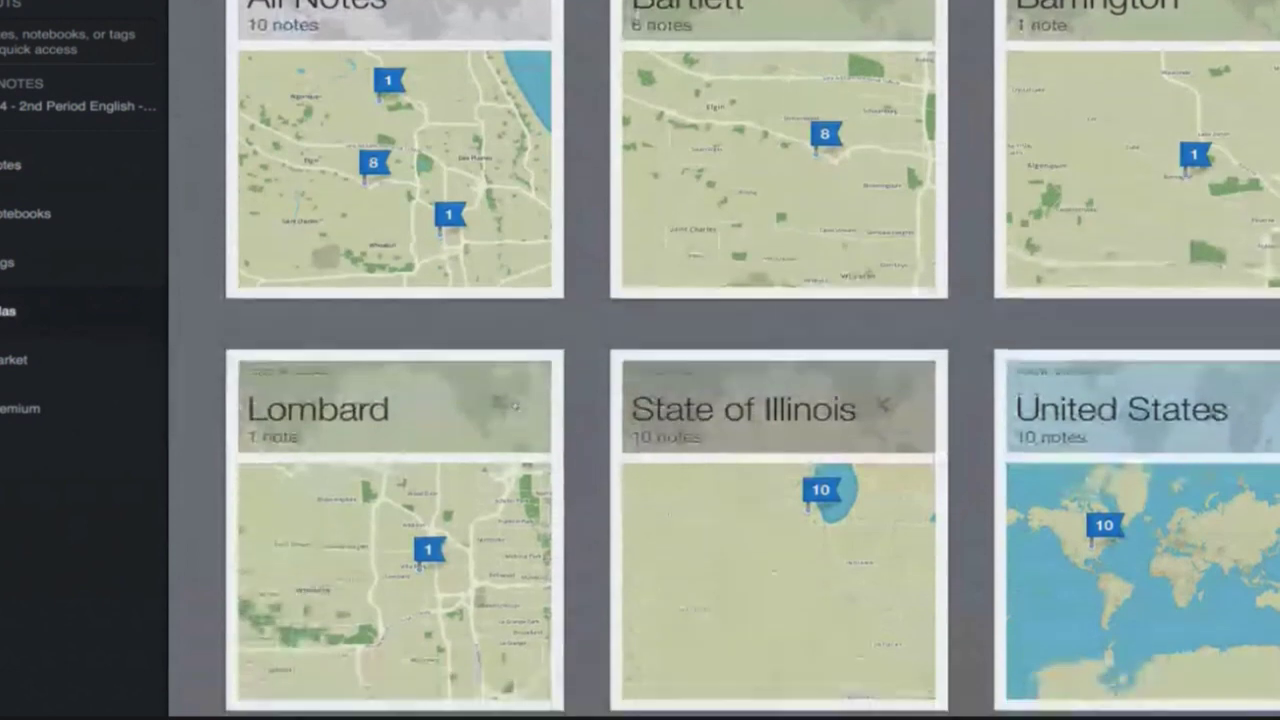
left_click(380, 566)
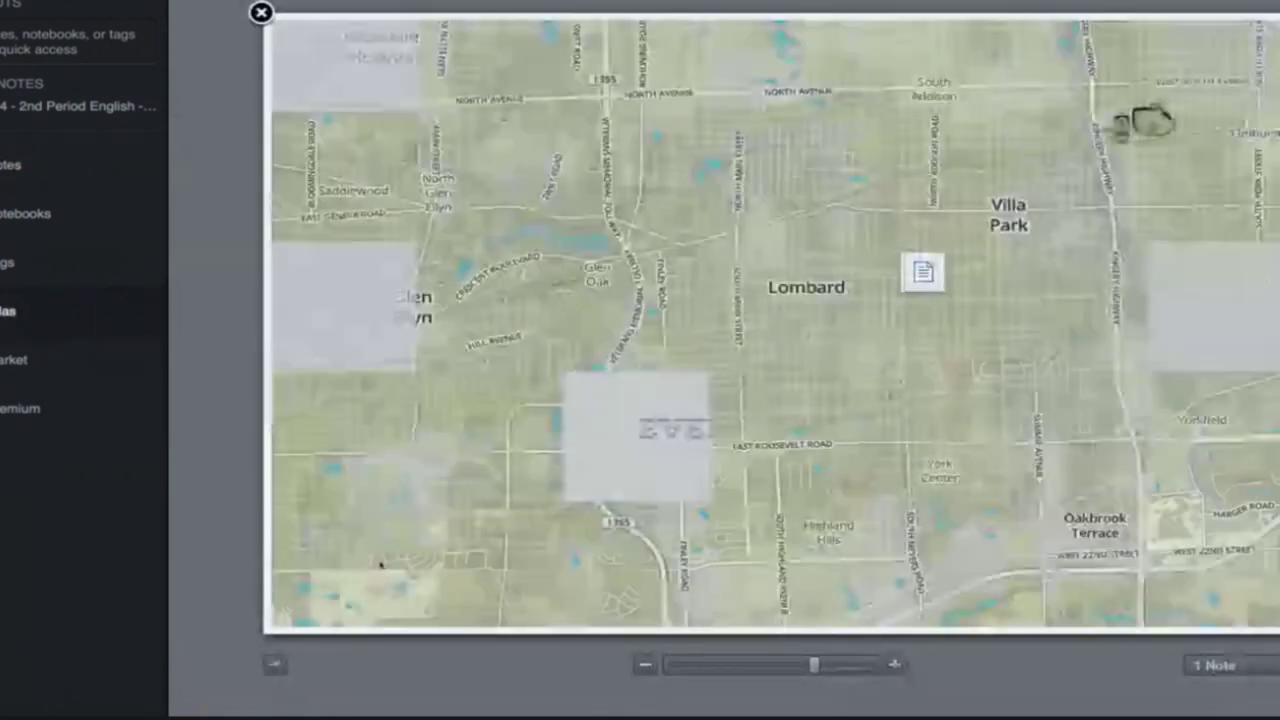
left_click(905, 278)
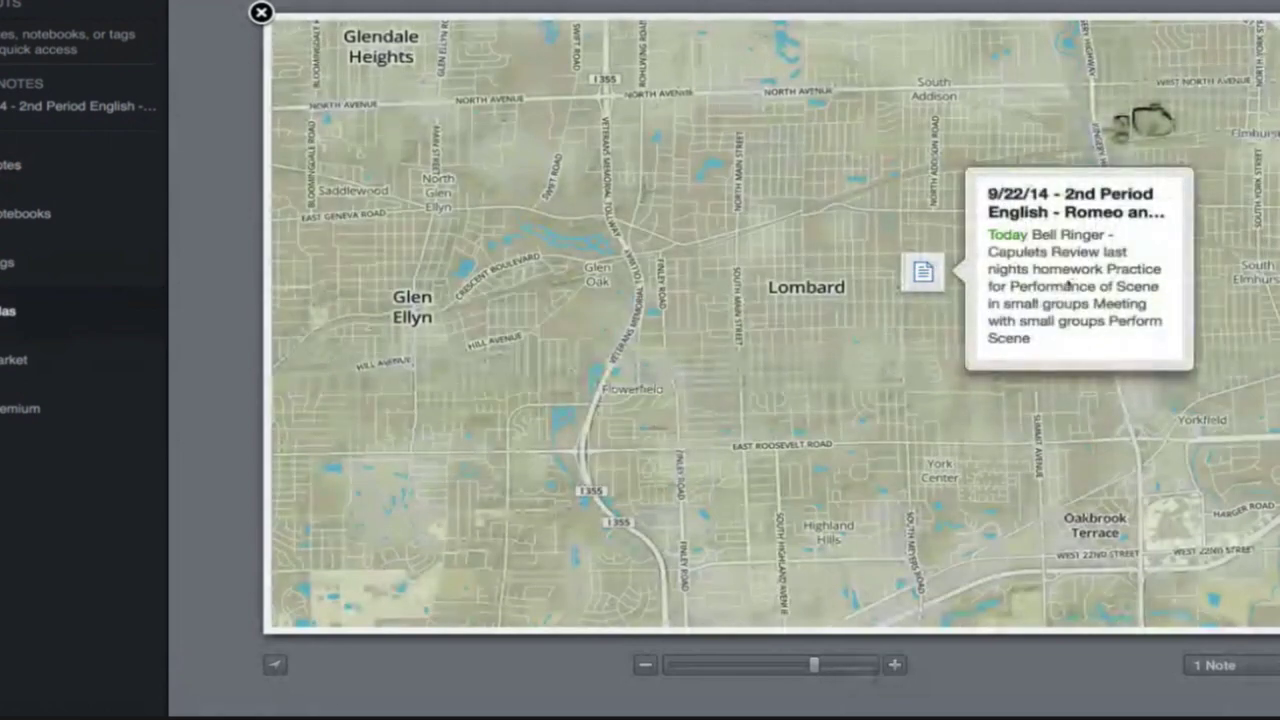
left_click(1040, 294)
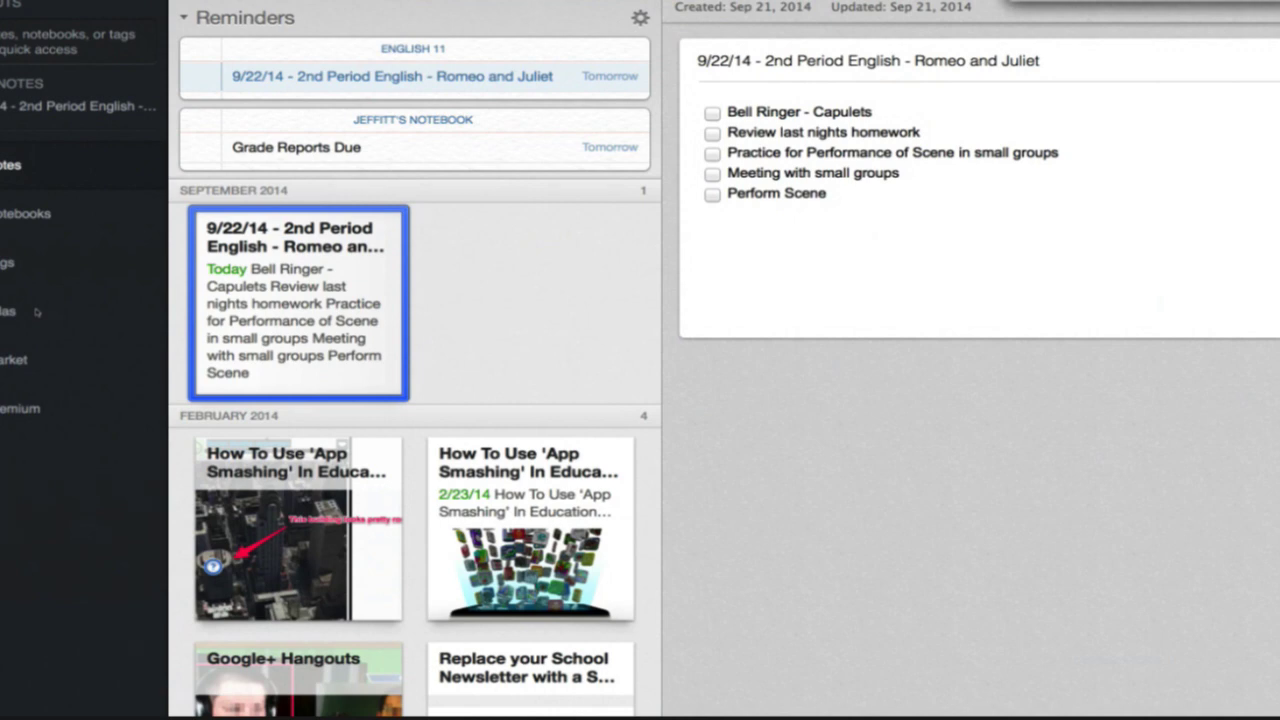
- Go back to Atlas, close the Lombard map and return to the notes list
left_click(35, 312)
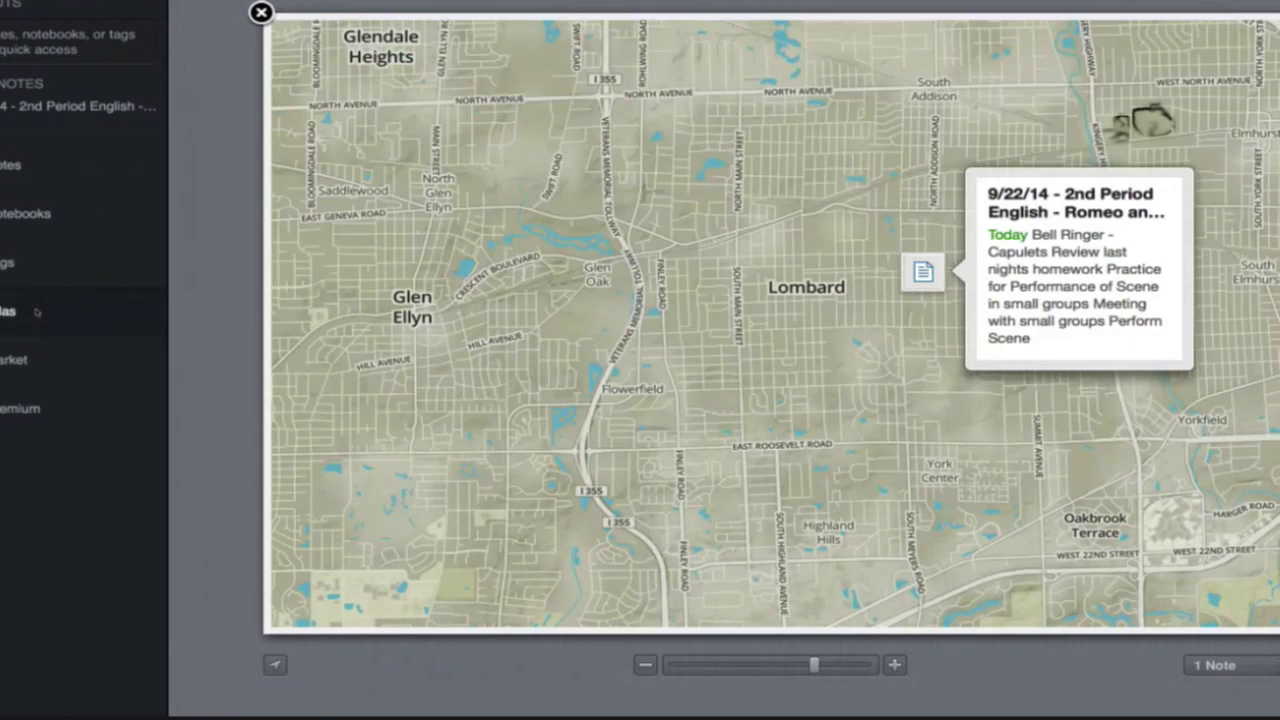
left_click(261, 12)
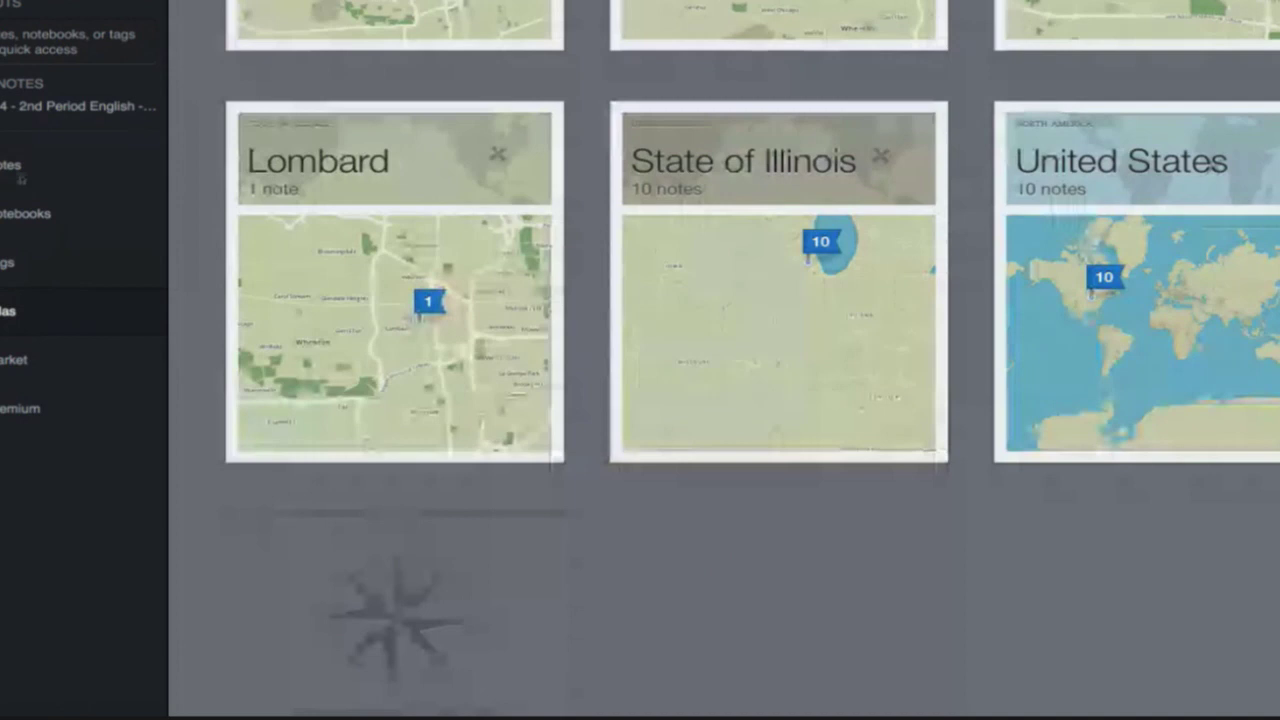
left_click(100, 167)
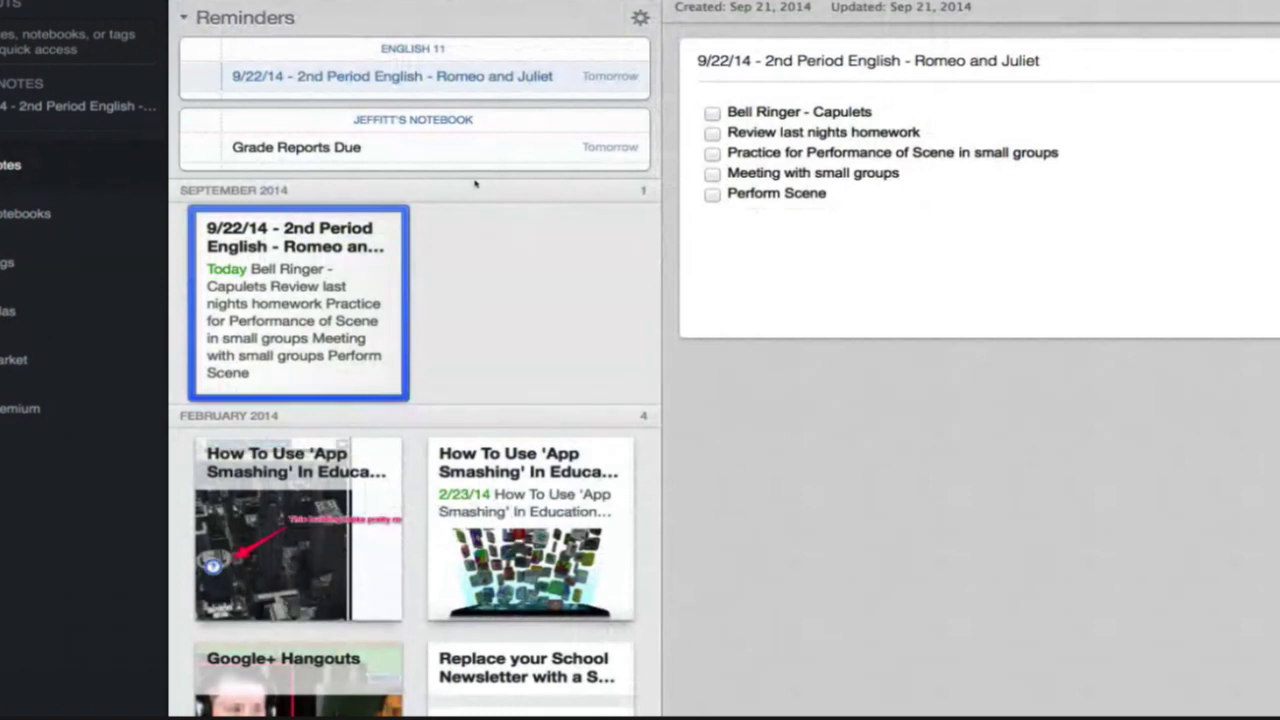
- Switch to Evernote on the iPad, start a new note titled "Lesson" and begin editing its body
key("super+n")
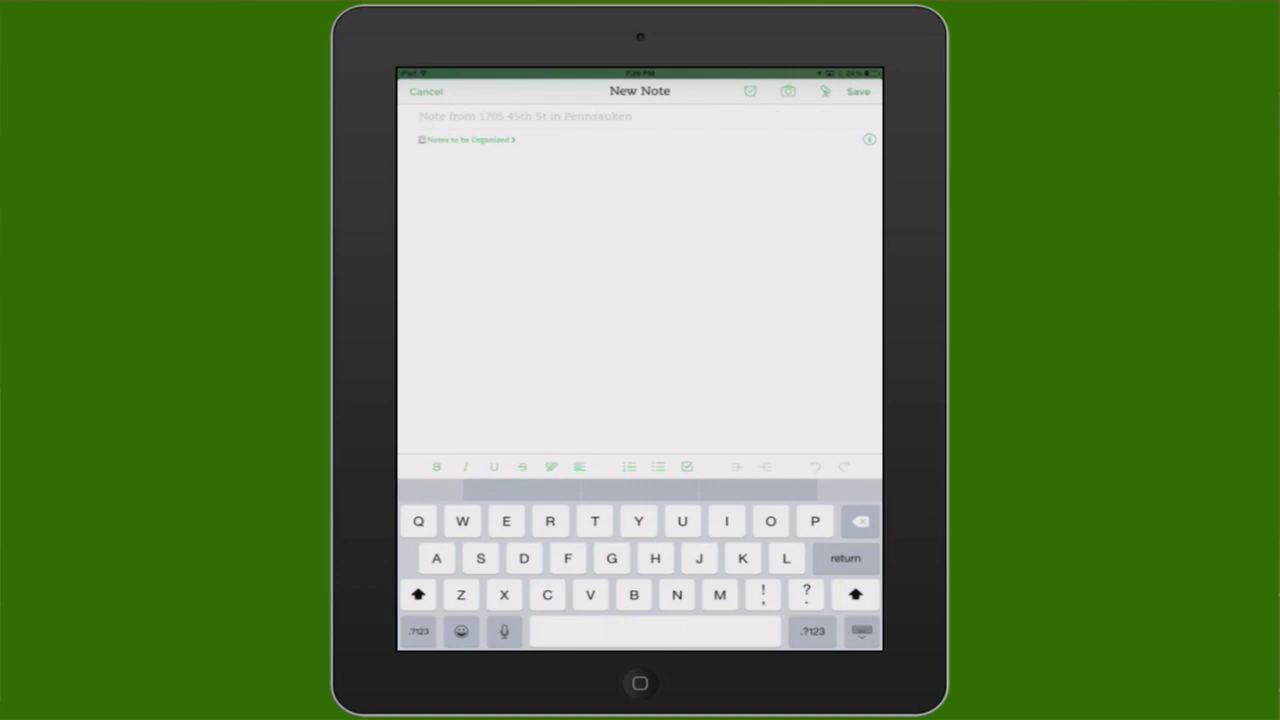
left_click(425, 91)
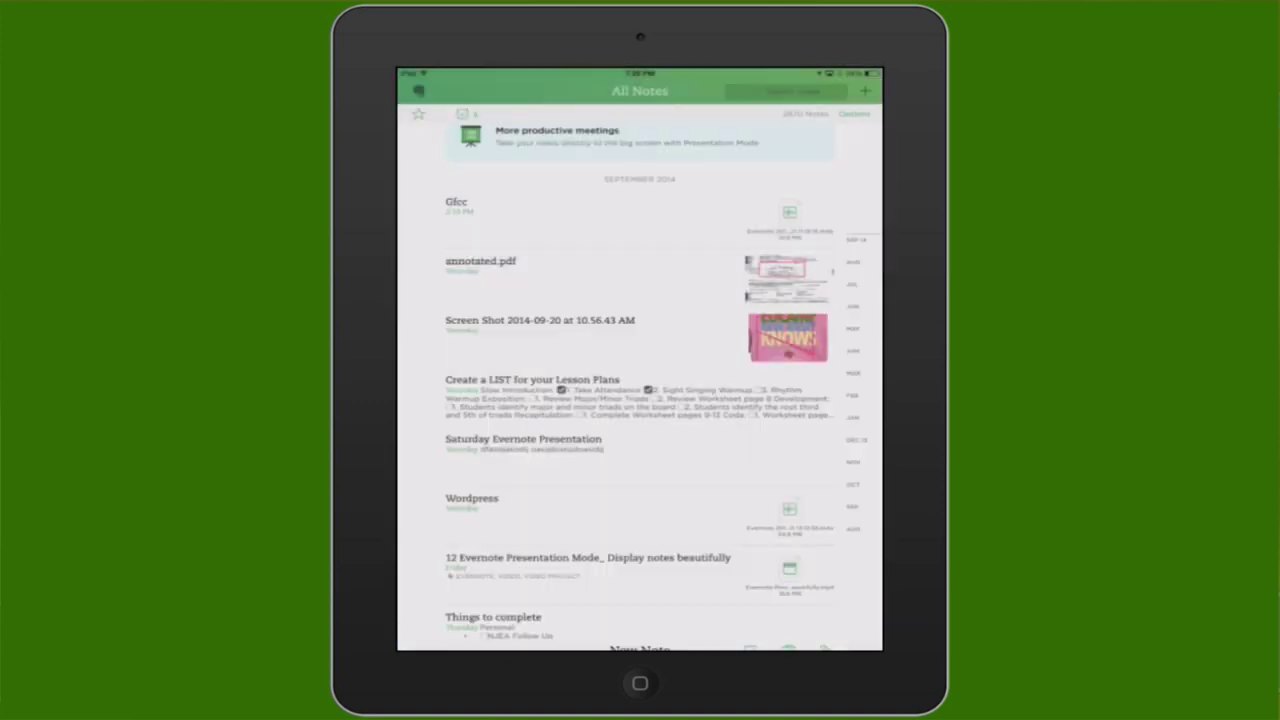
left_click(865, 91)
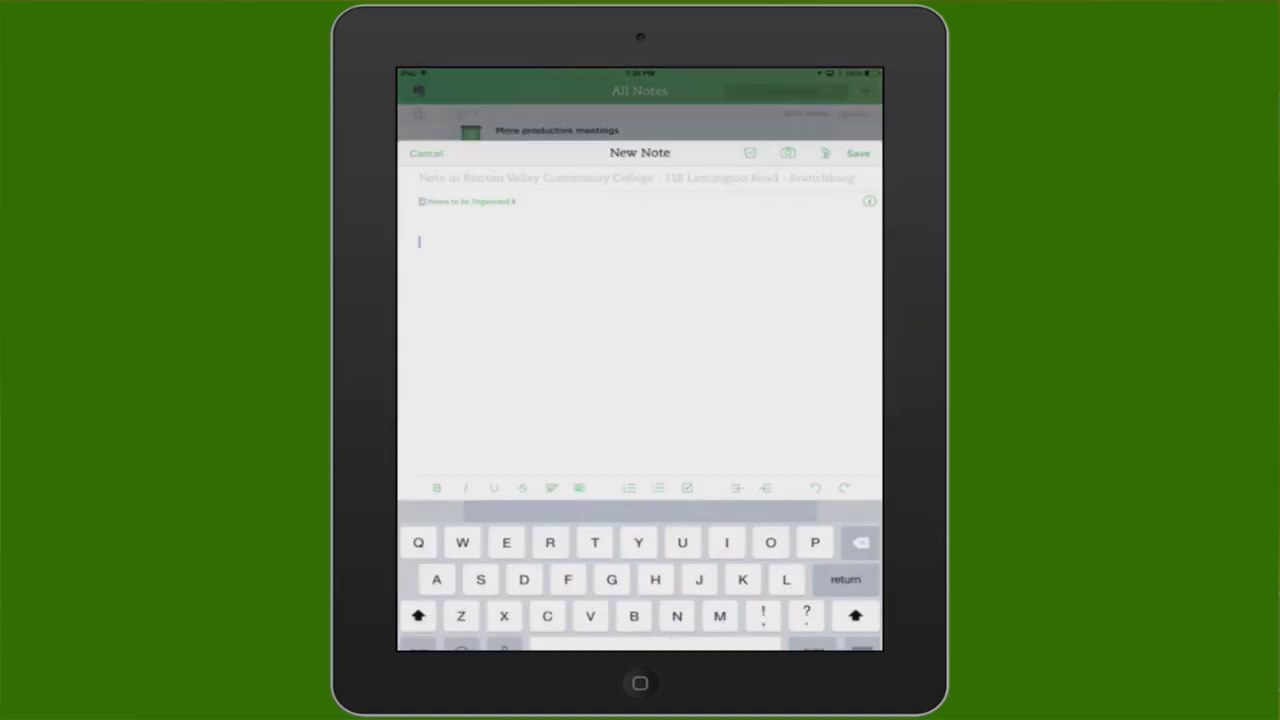
left_click(525, 116)
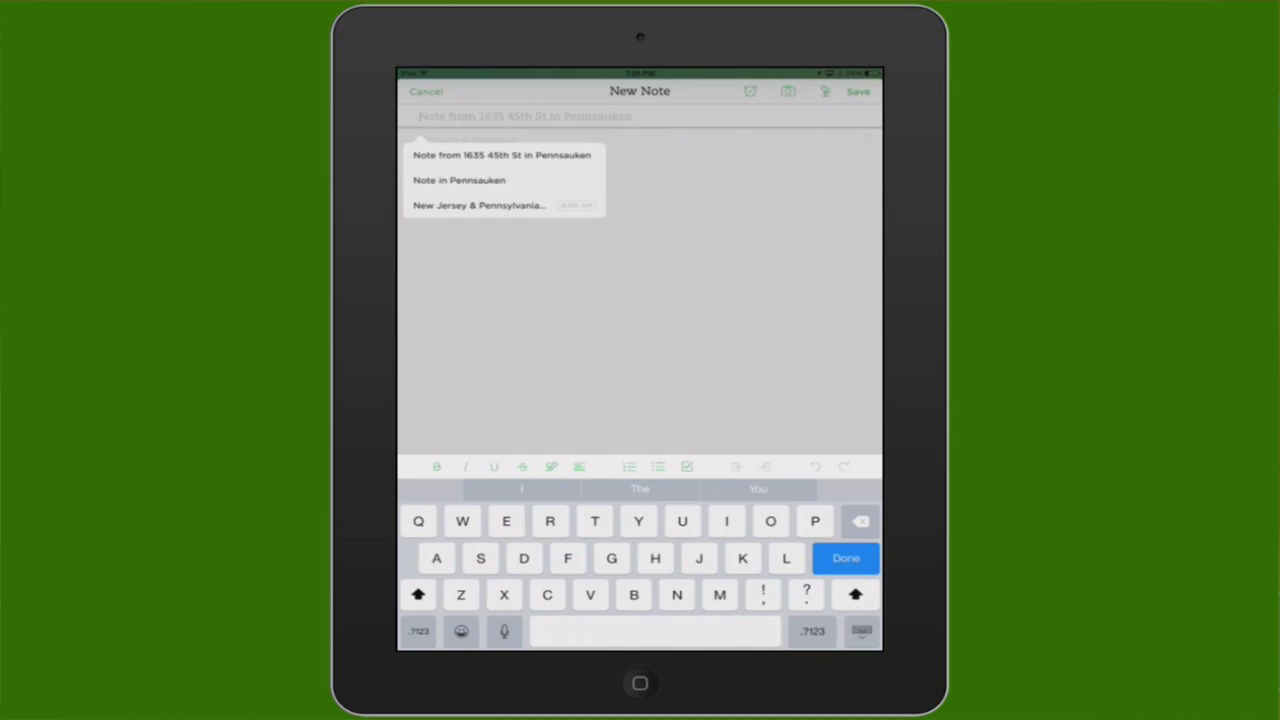
type("Lesson")
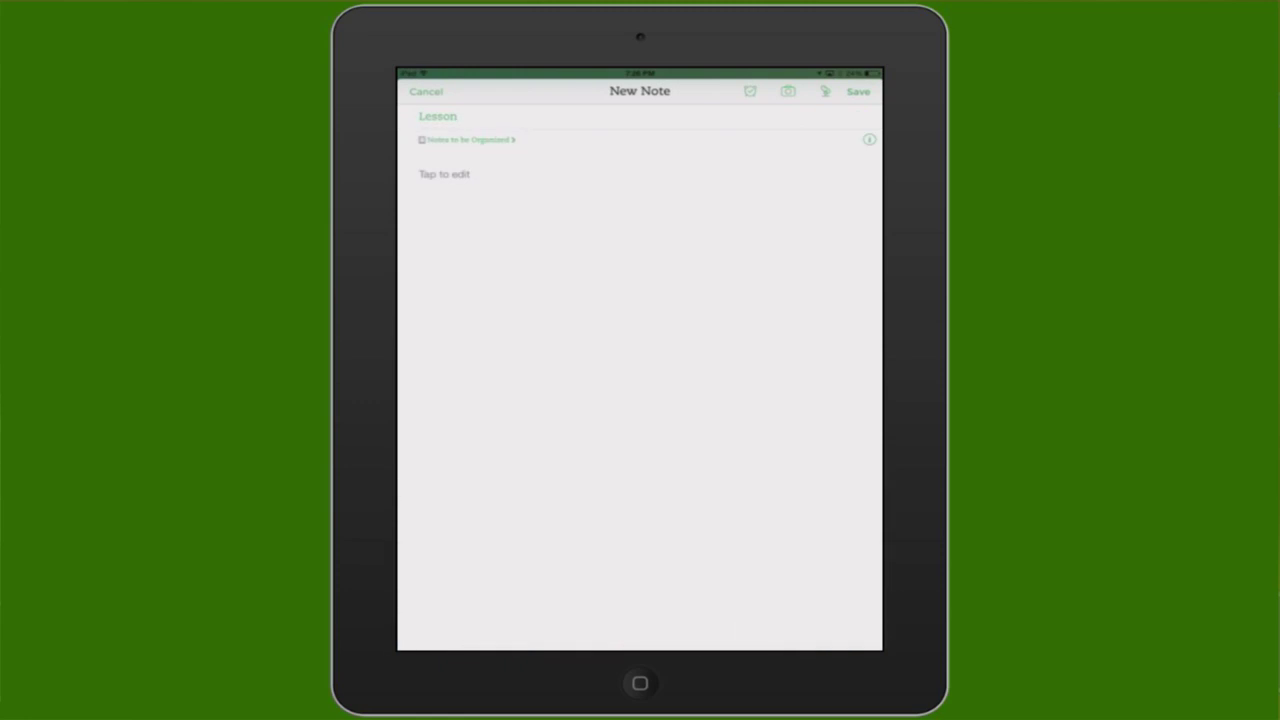
left_click(420, 179)
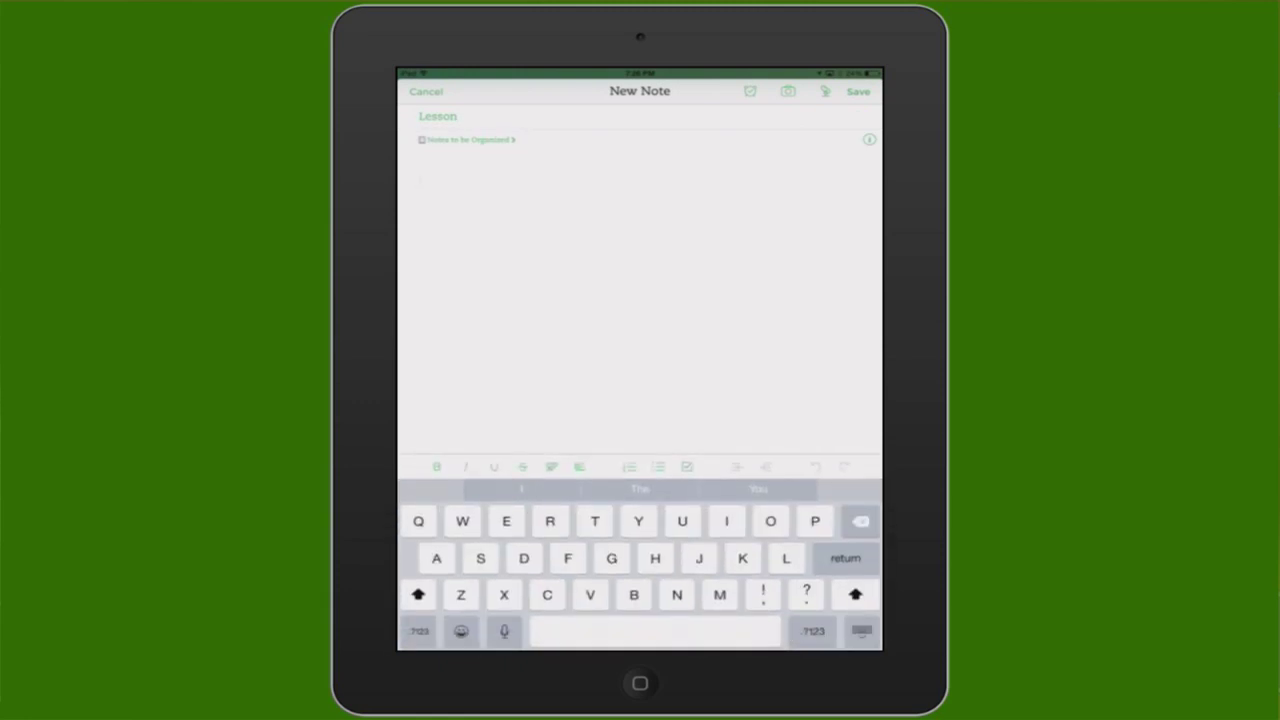
- Add an audio recording and a camera photo to the Lesson note and save it
left_click(825, 91)
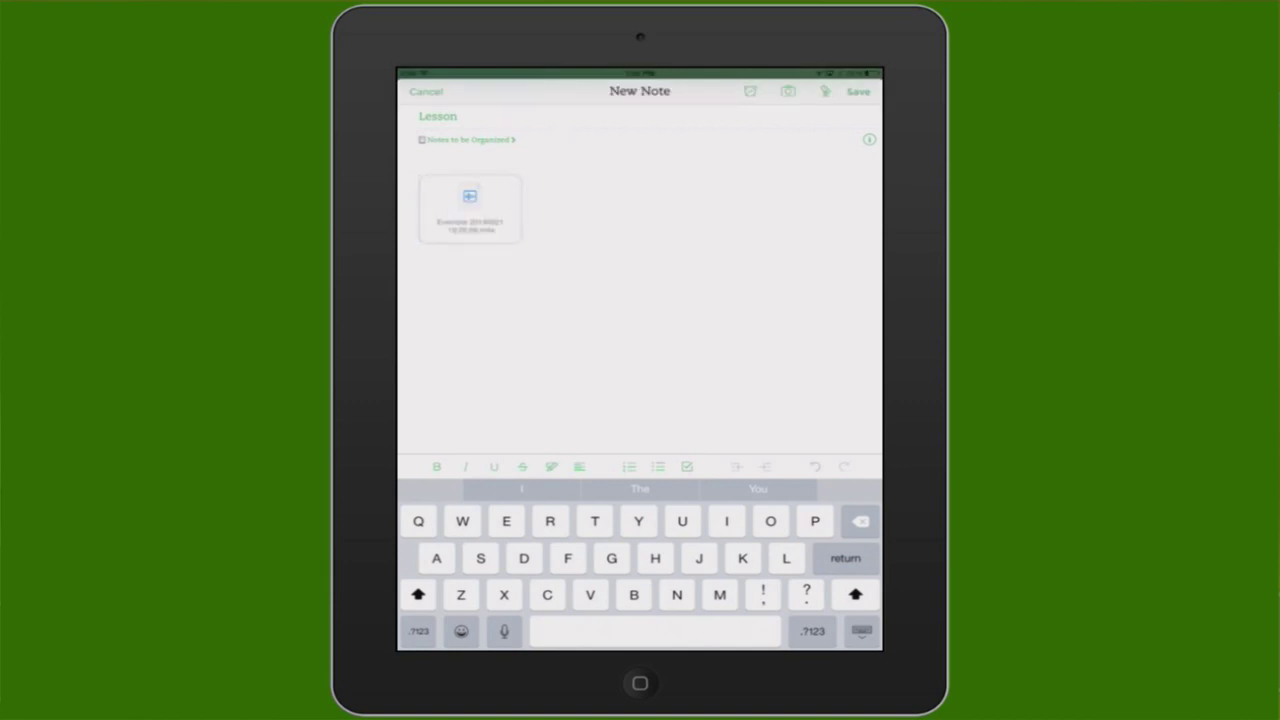
left_click(788, 91)
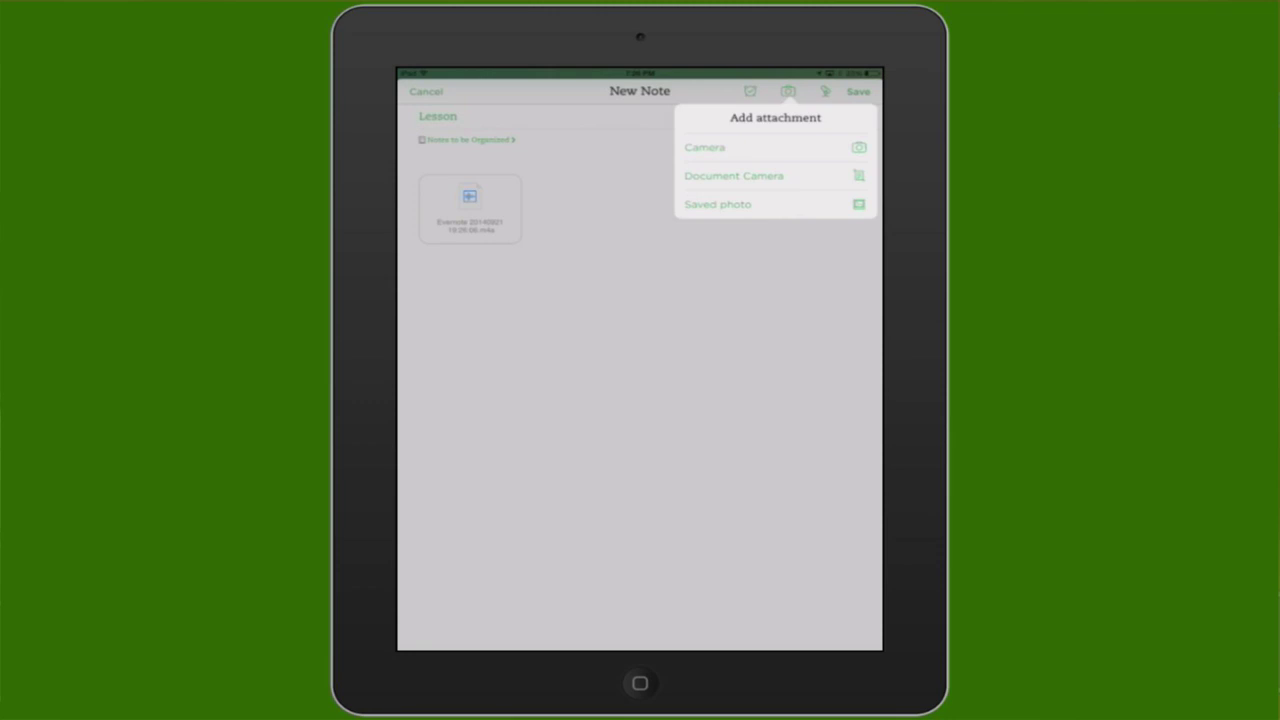
left_click(704, 147)
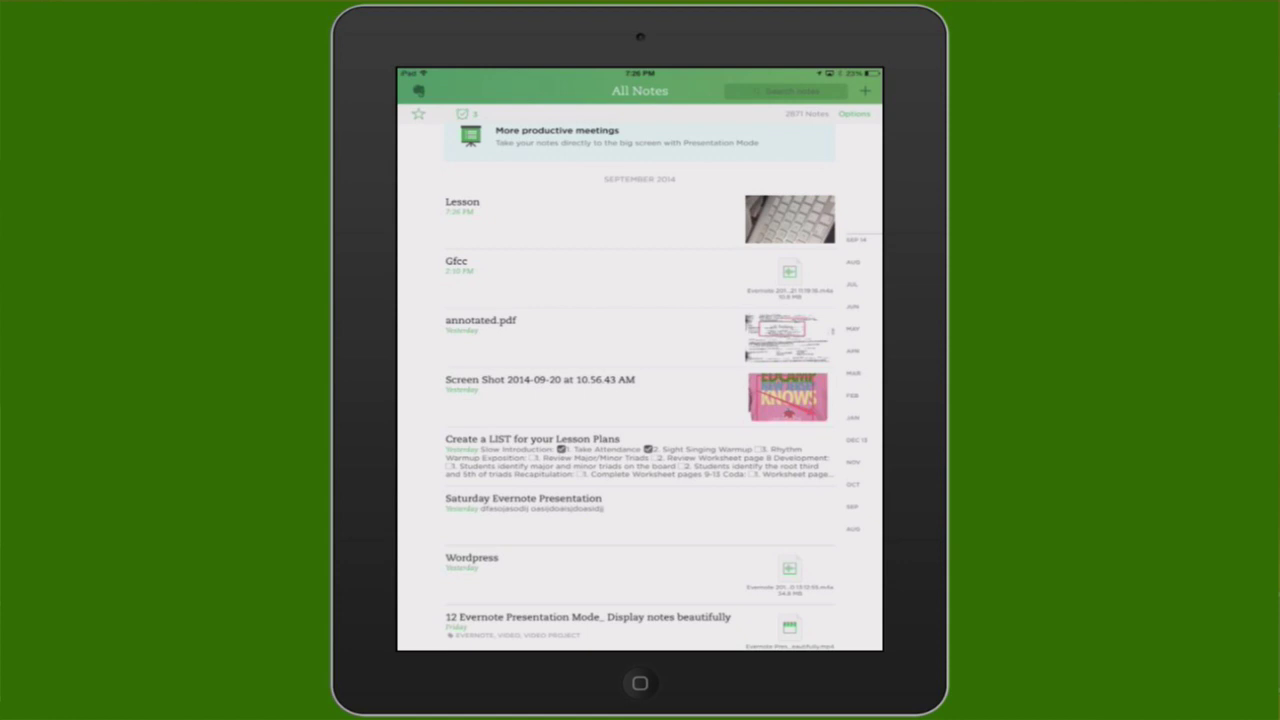
- Search the notebooks for "Rock", and open the Day 1 Intro Music note in the Rock Pop Lessons notebook
left_click(419, 91)
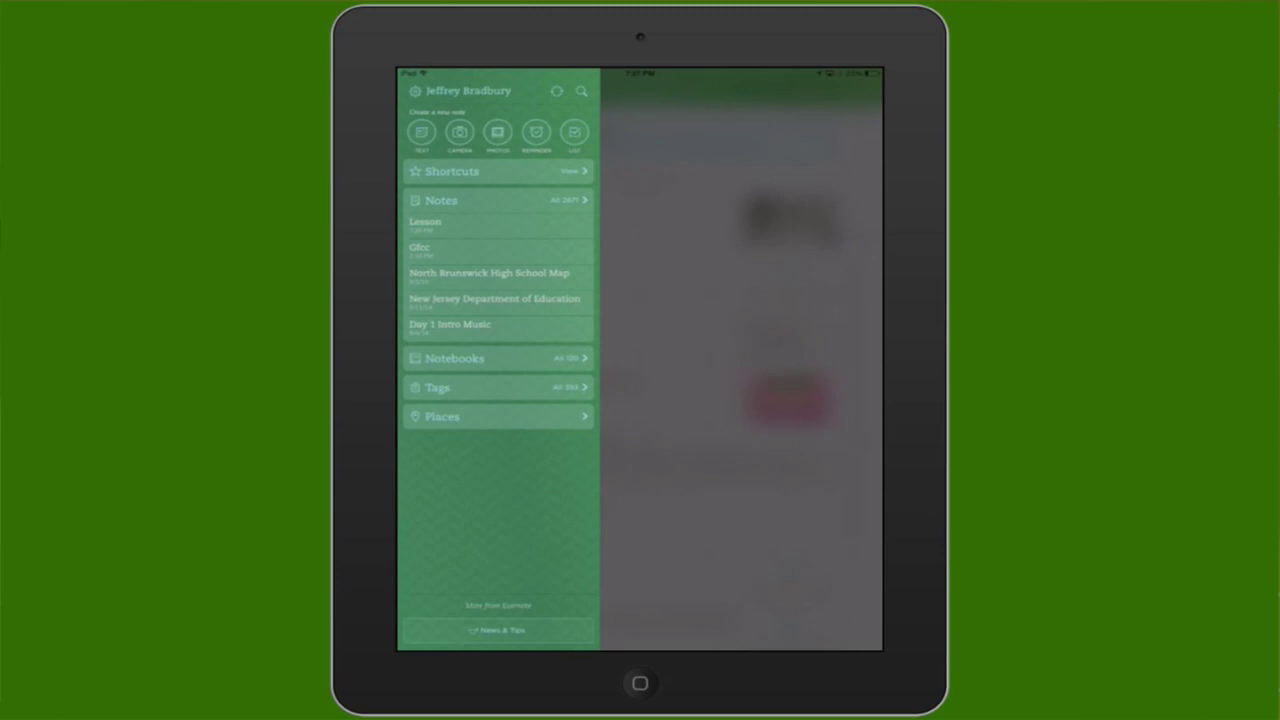
left_click(454, 358)
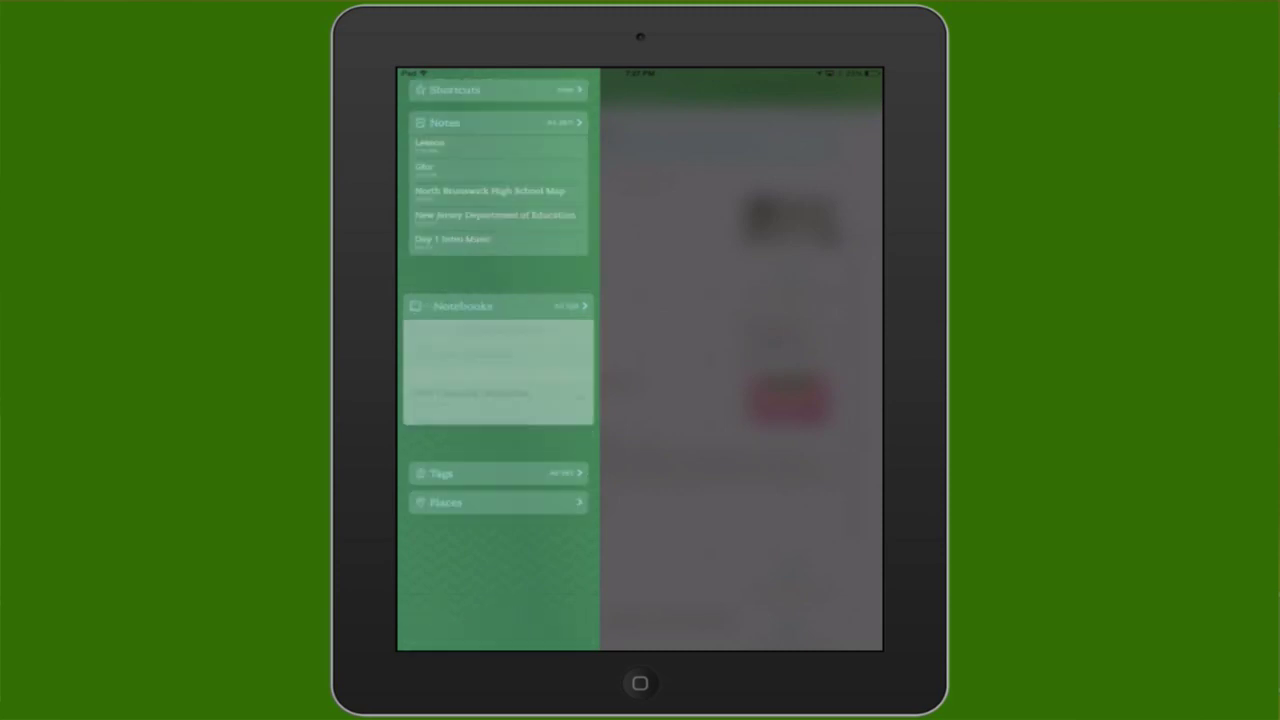
left_click(480, 97)
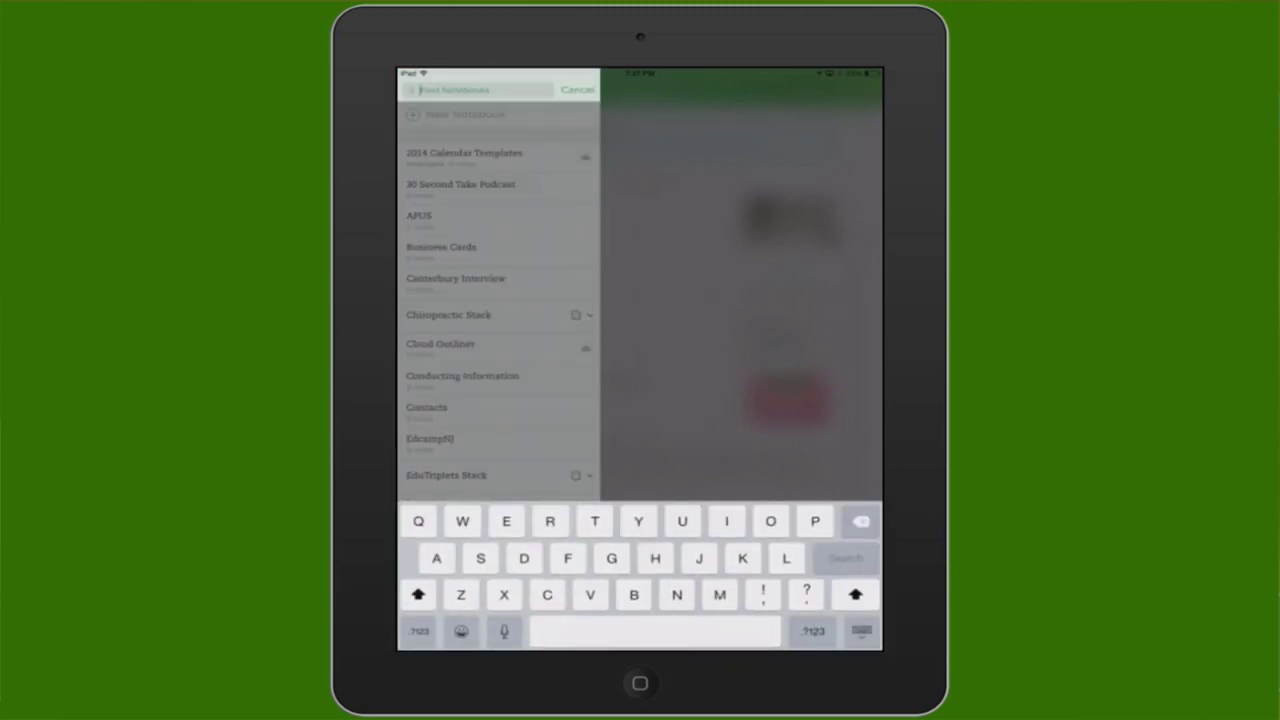
type("Rock")
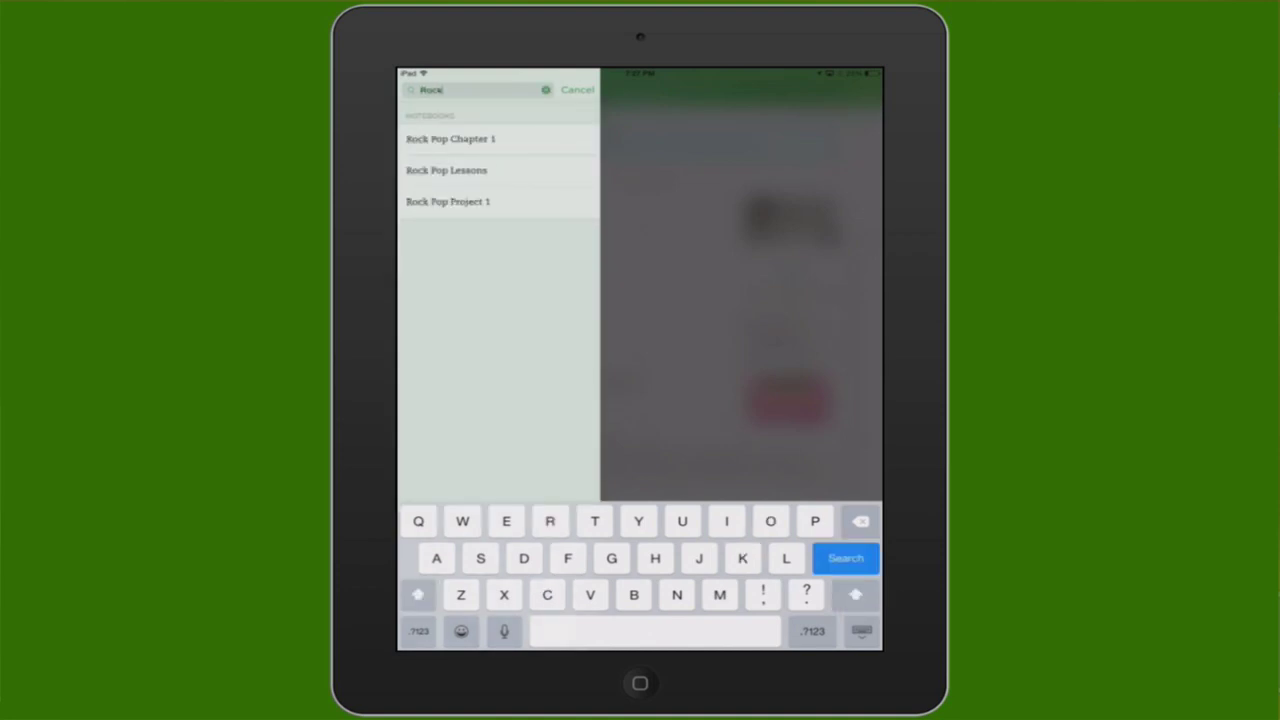
left_click(446, 170)
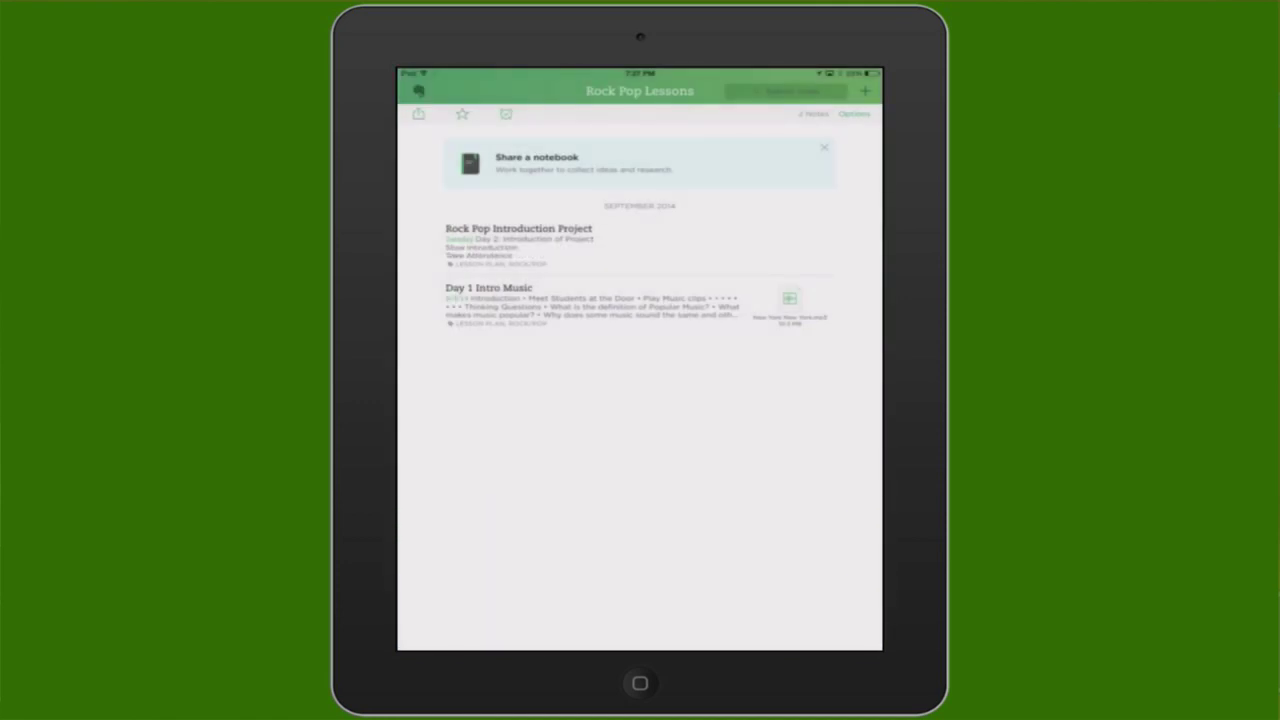
left_click(540, 300)
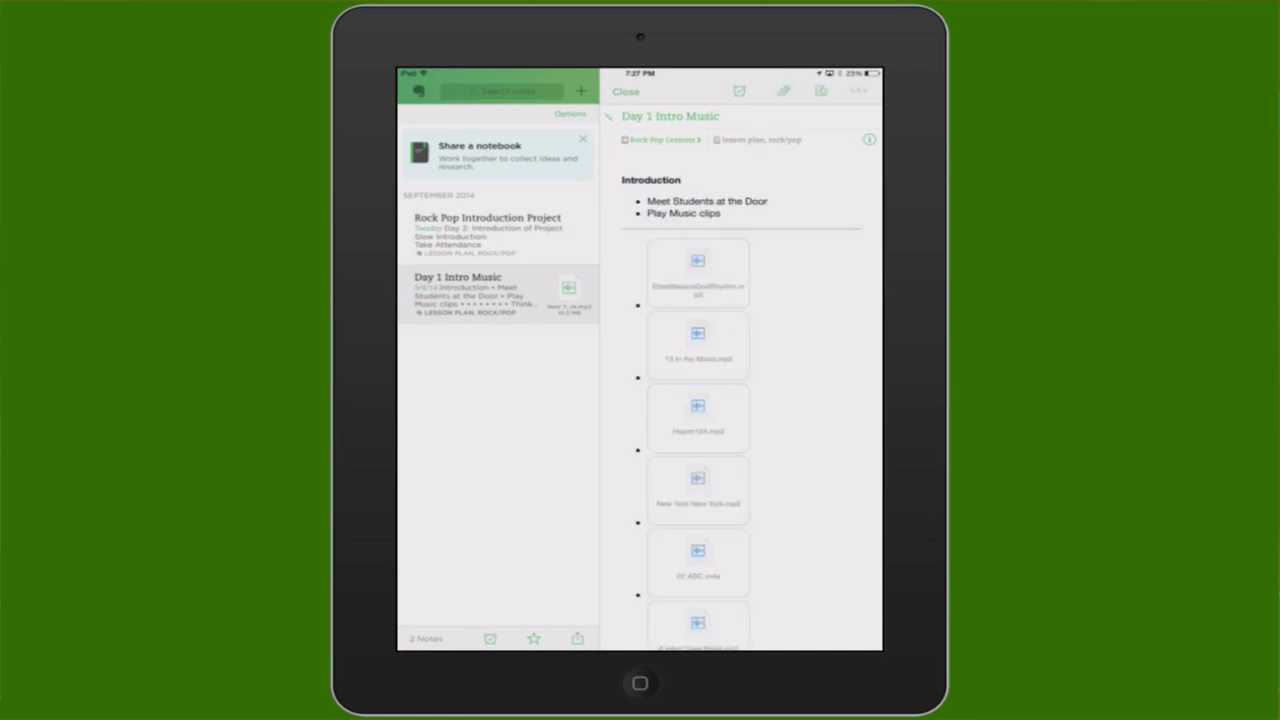
- Open the Rock Pop Introduction Project note and read through its day-by-day lesson plans
left_click(490, 234)
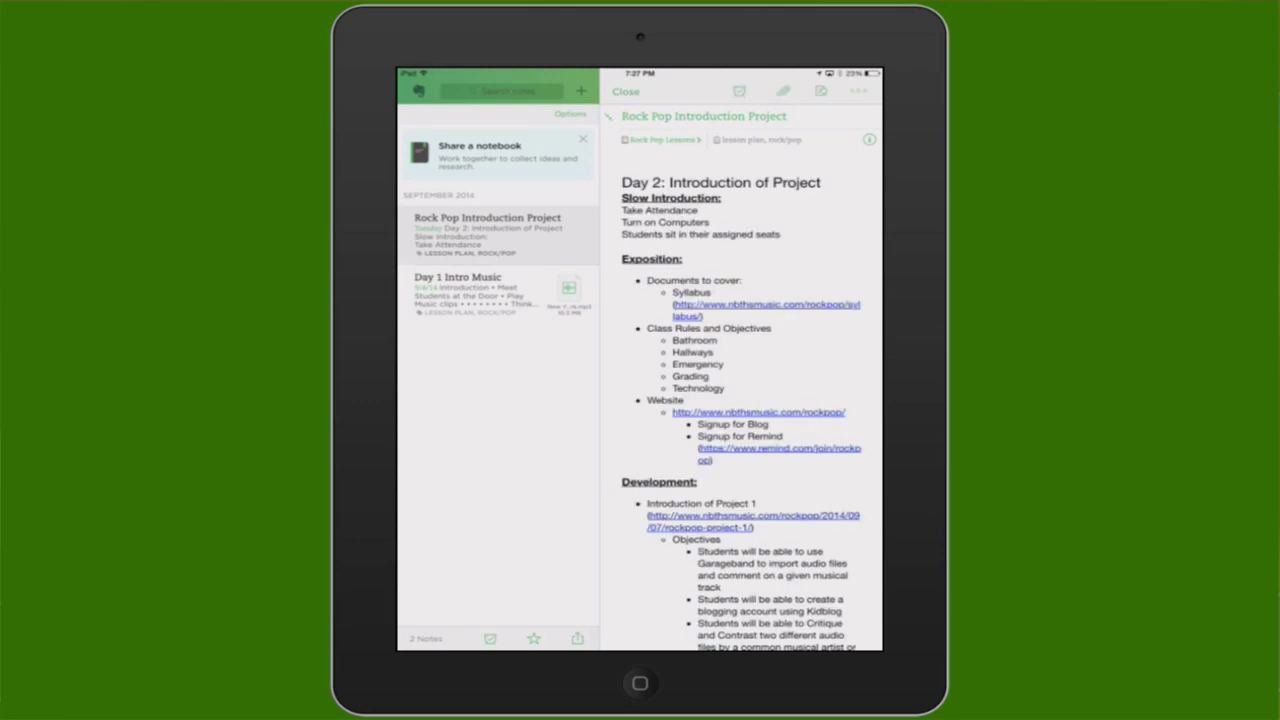
scroll(741, 380, "down", 8)
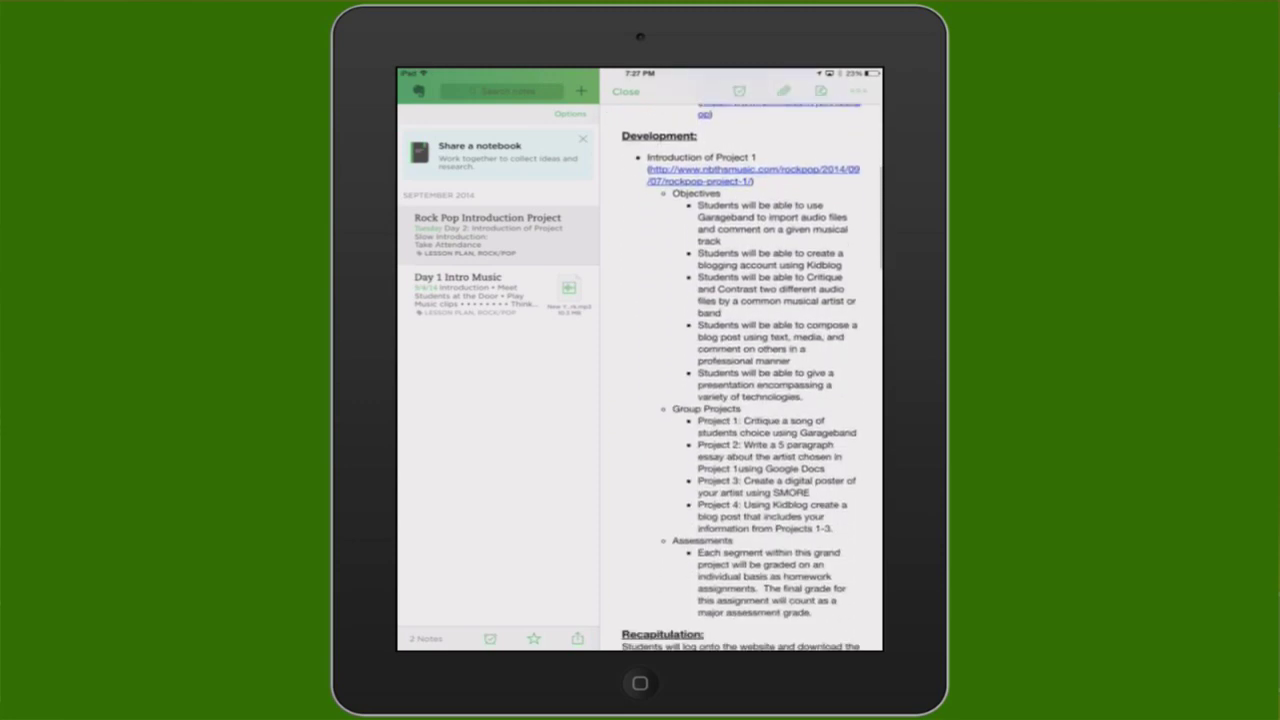
scroll(741, 380, "down", 5)
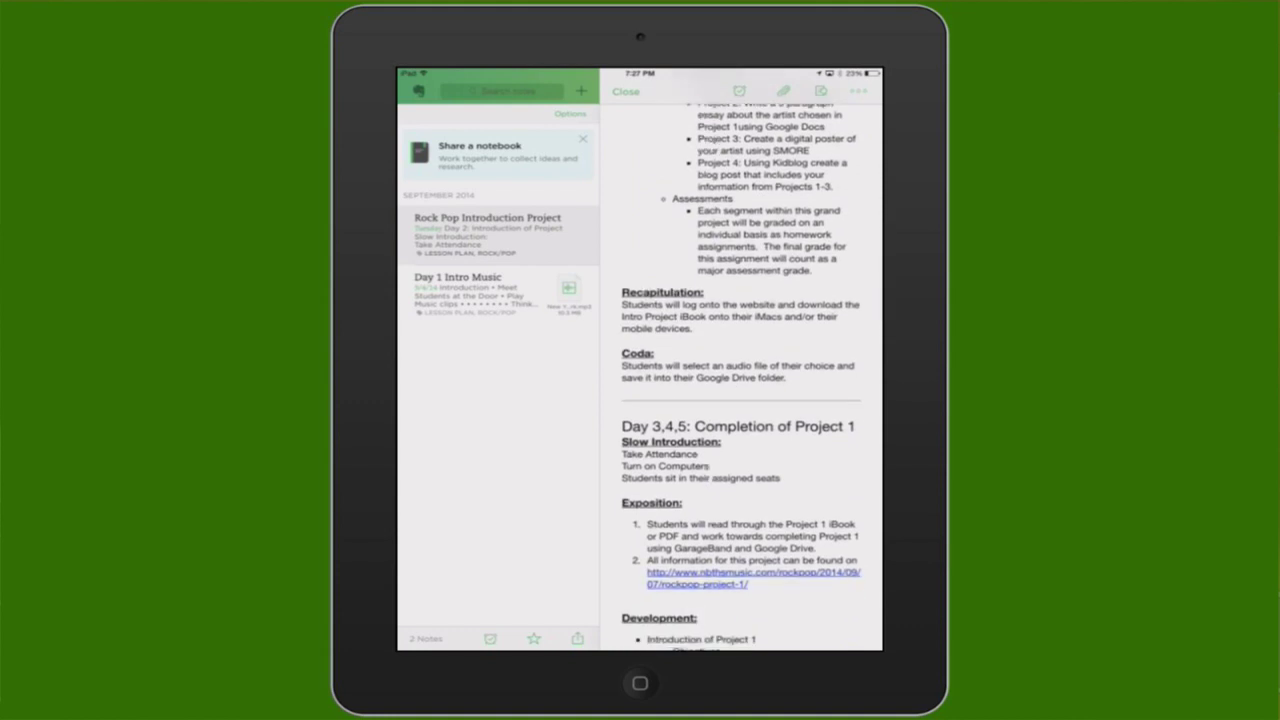
scroll(741, 380, "down", 4)
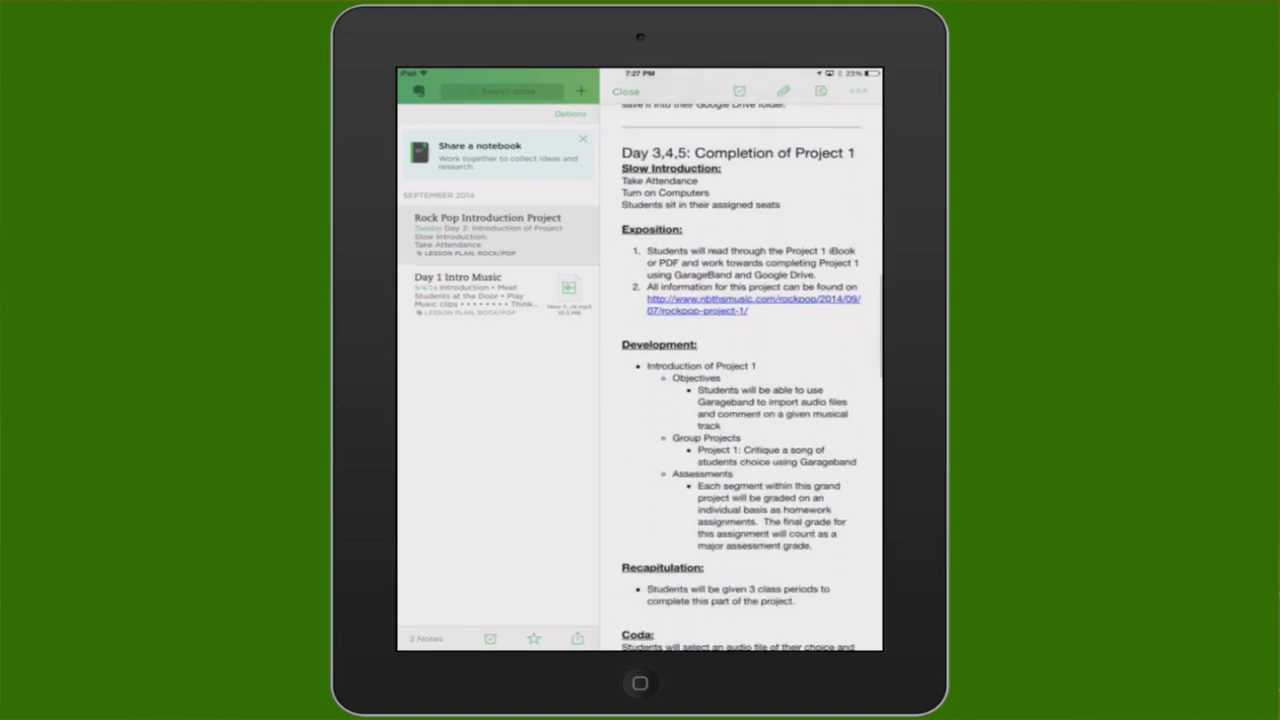
scroll(741, 380, "down", 8)
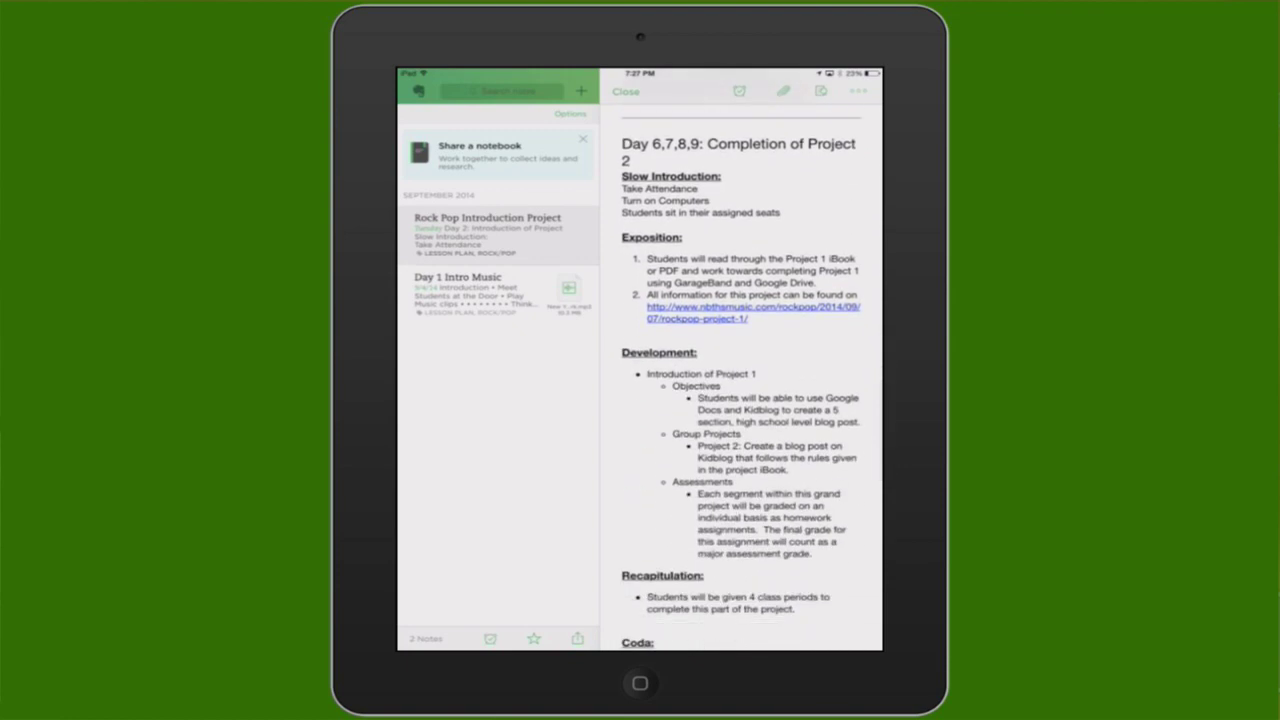
scroll(741, 380, "down", 8)
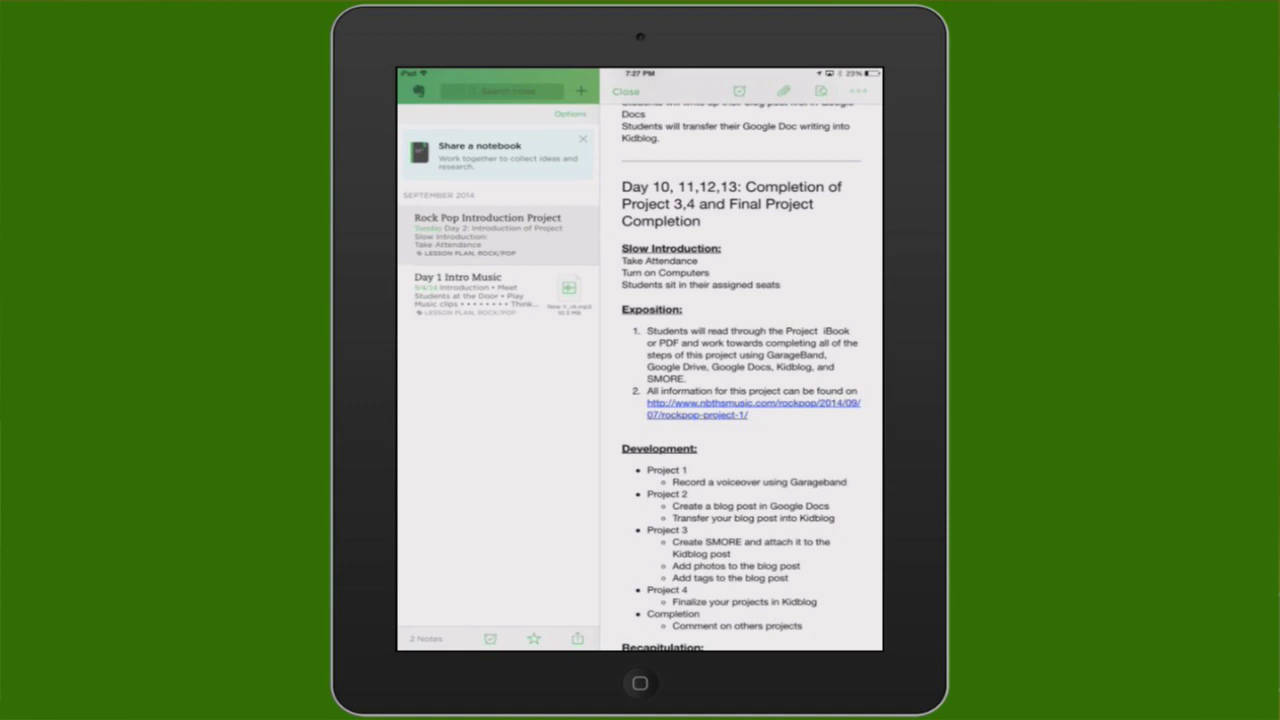
scroll(741, 380, "down", 5)
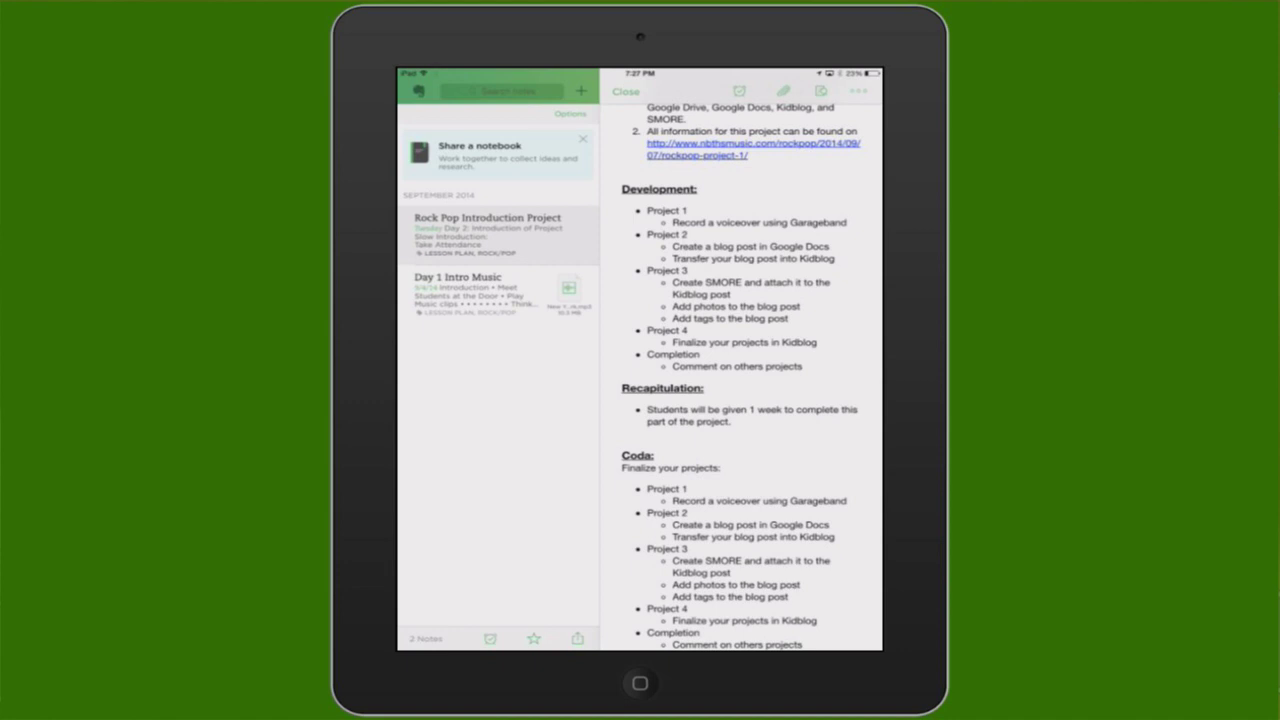
scroll(741, 380, "down", 3)
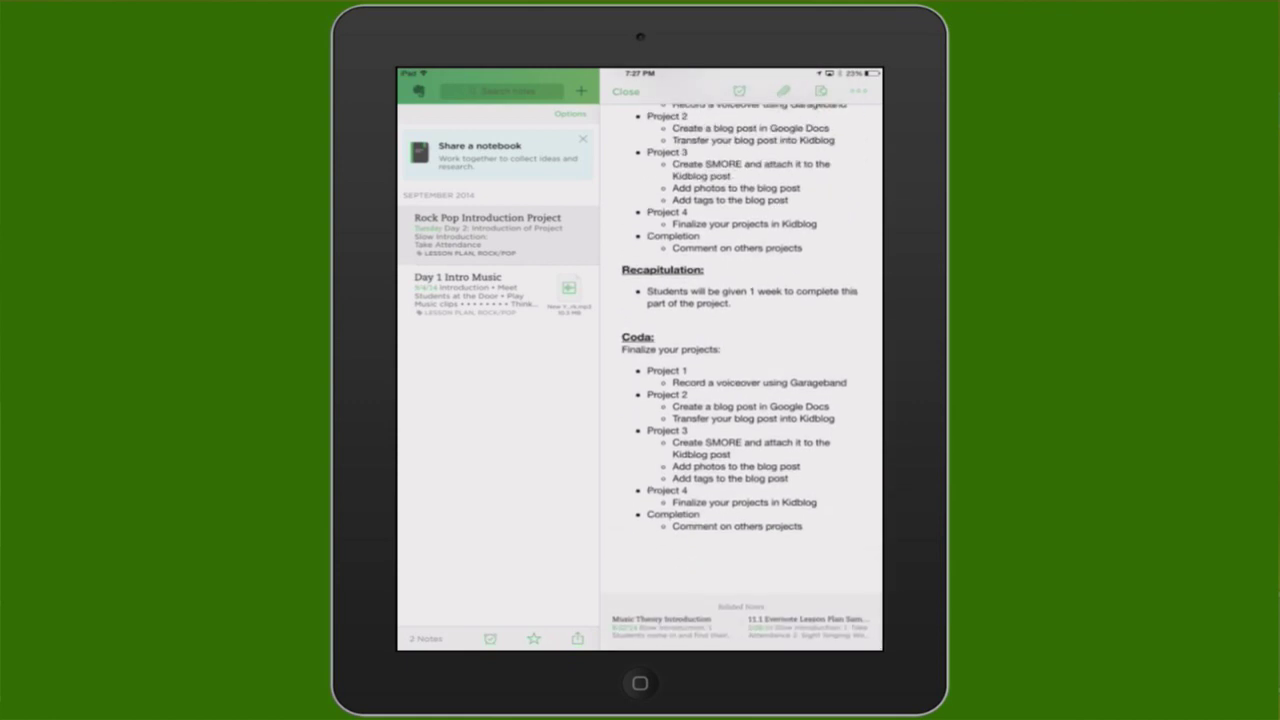
scroll(741, 372, "up", 10)
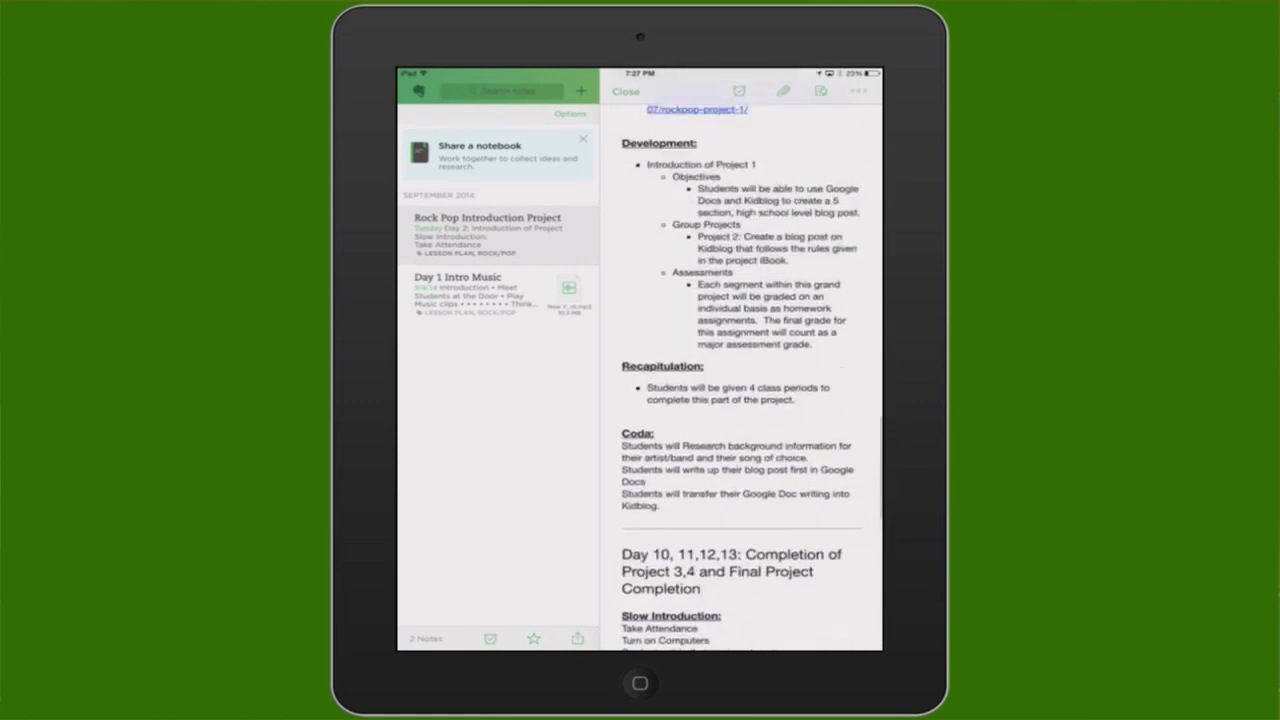
scroll(741, 380, "up", 10)
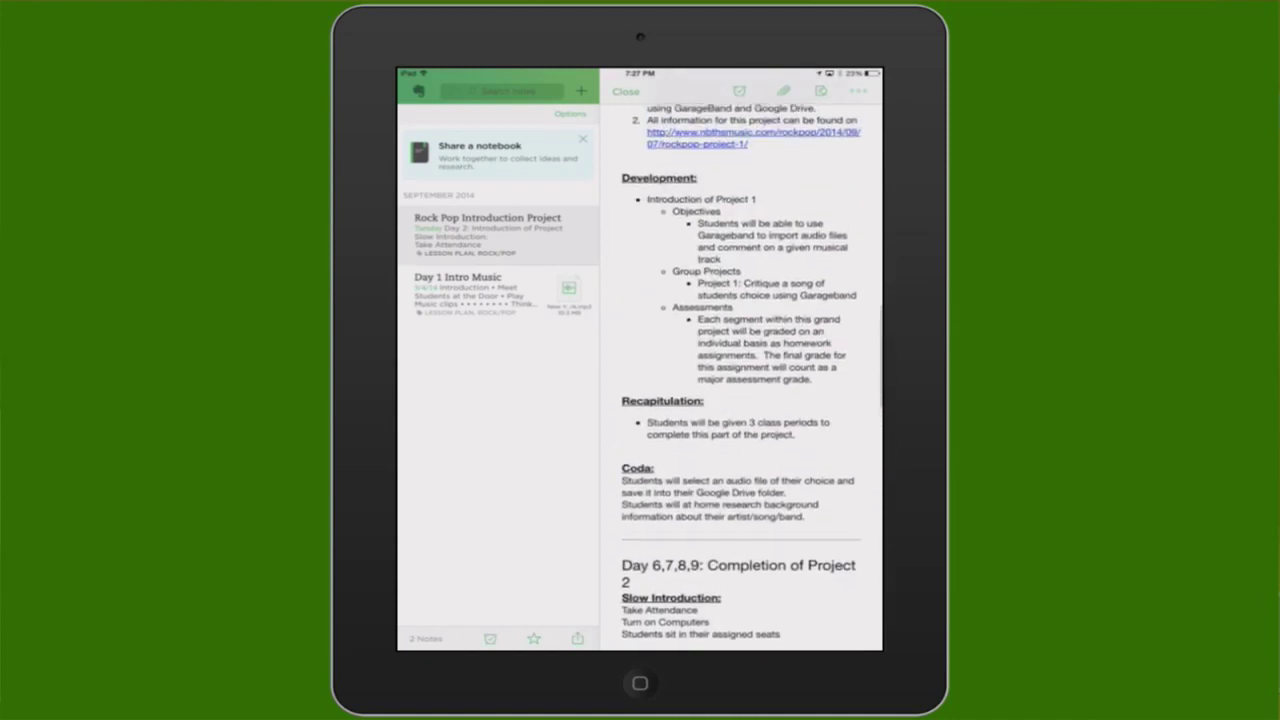
scroll(741, 380, "up", 10)
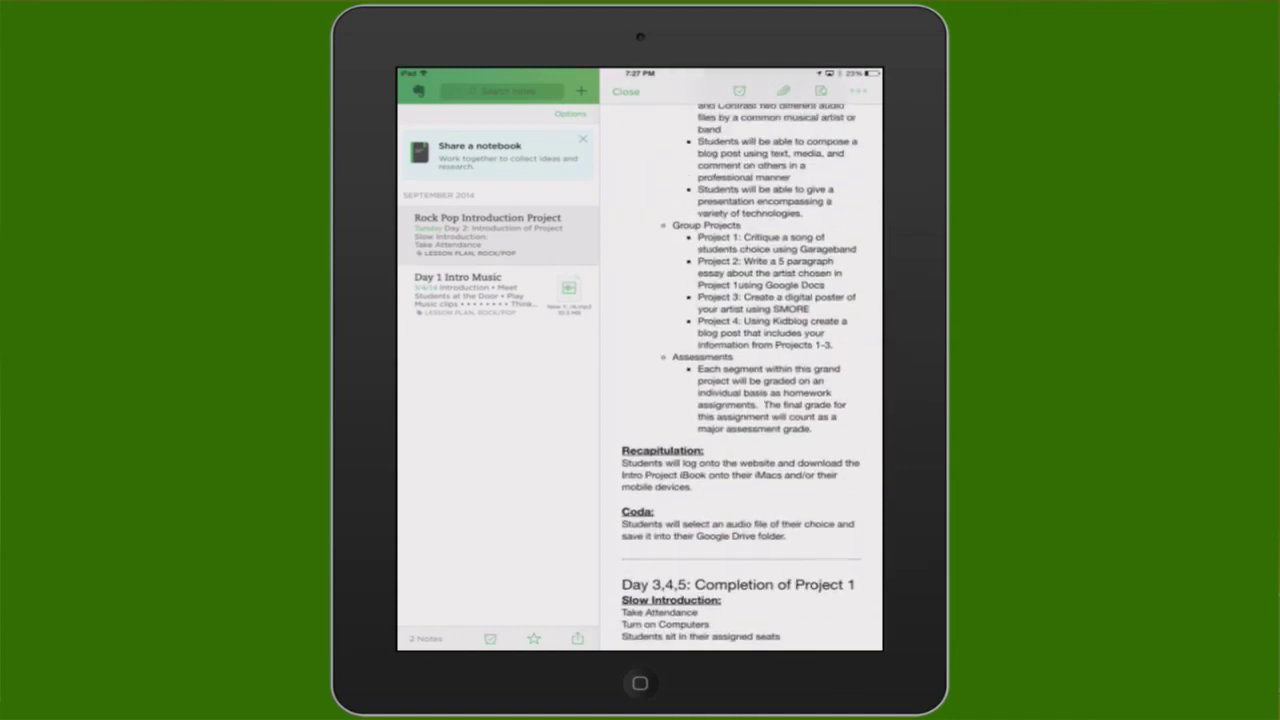
scroll(741, 380, "up", 1)
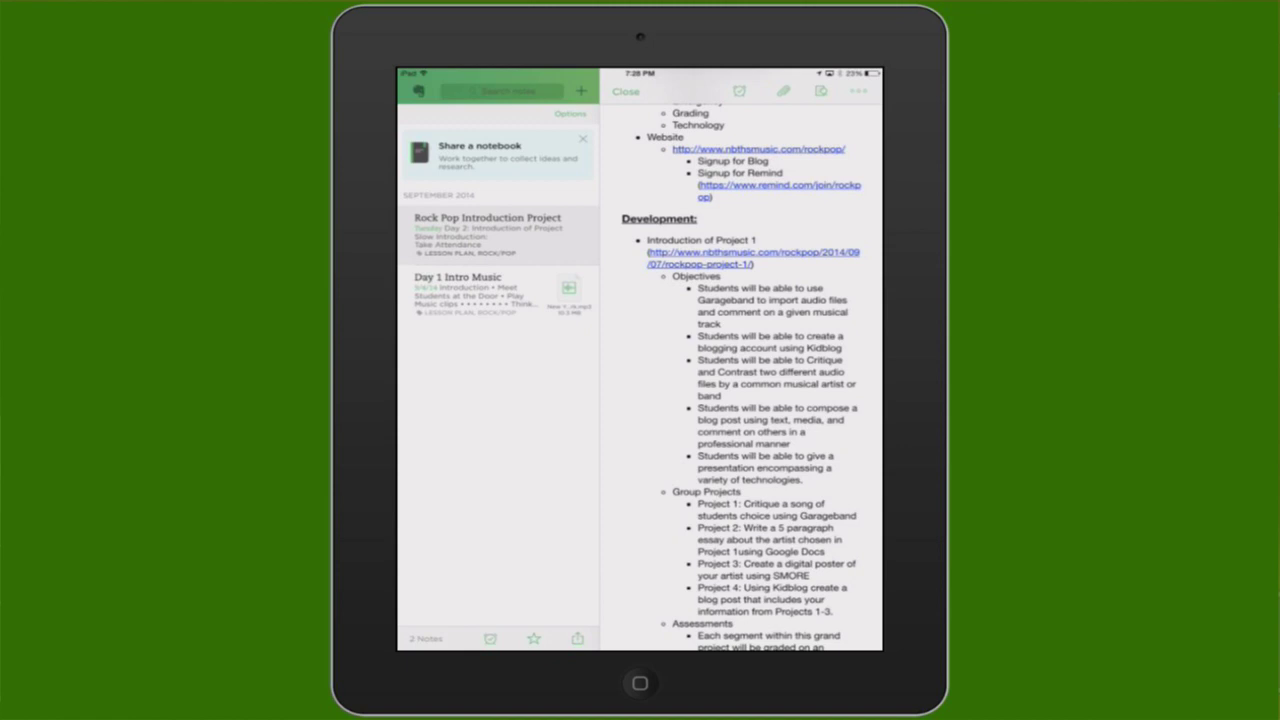
- Close the Rock Pop Introduction Project note and go back through the notebooks list to the main Evernote menu
left_click(625, 91)
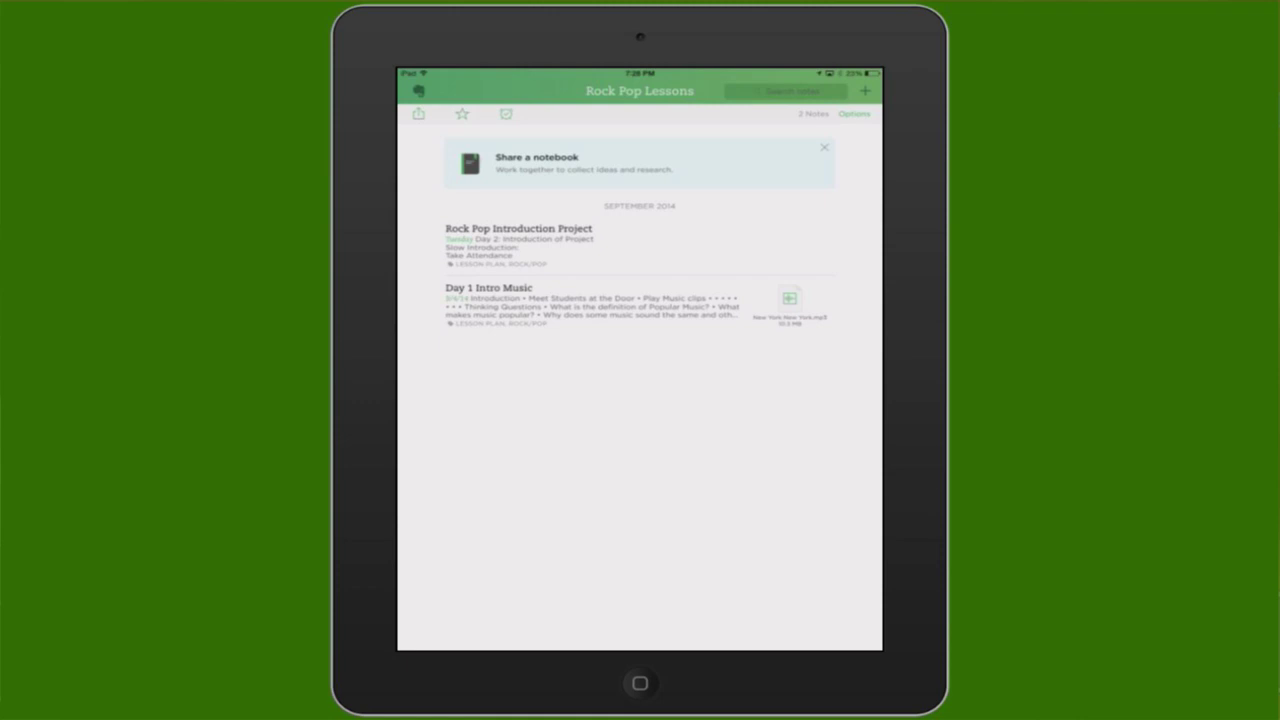
left_click(419, 90)
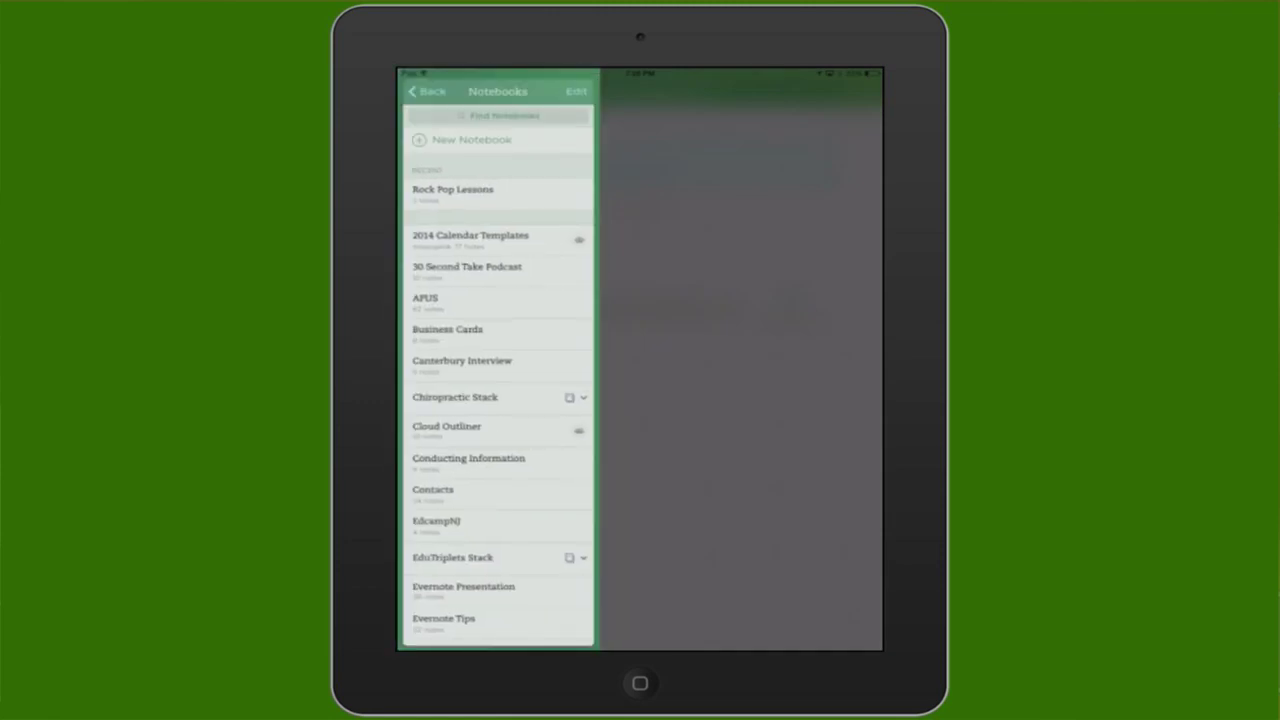
left_click(427, 91)
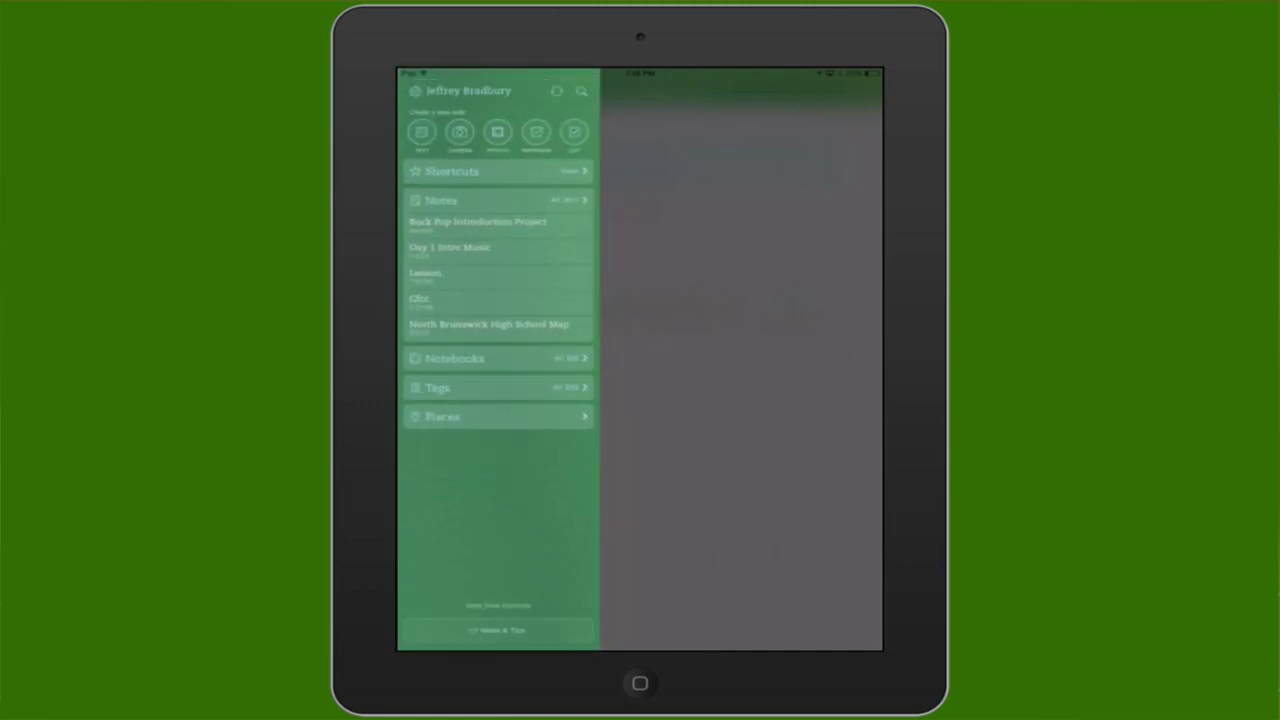
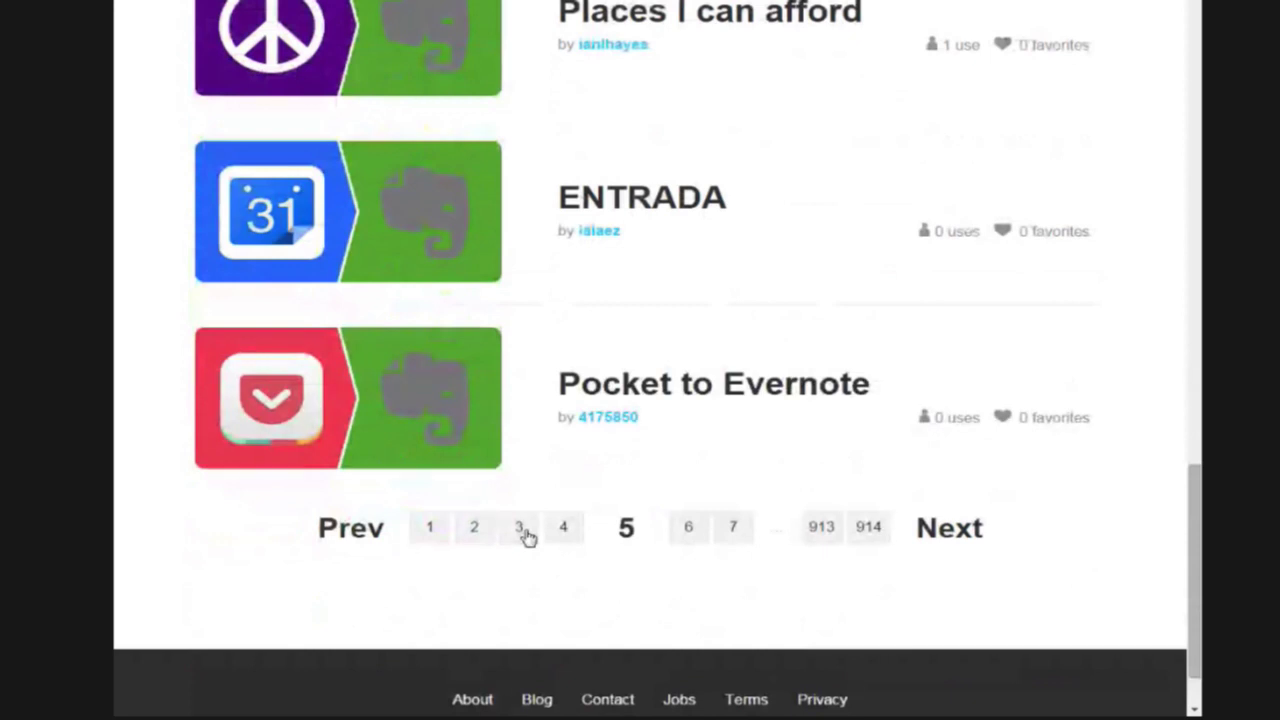
- On the IFTTT website, view the details of the "Places I can afford" recipe and return to the Evernote recipe list
scroll(525, 535, "up", 3)
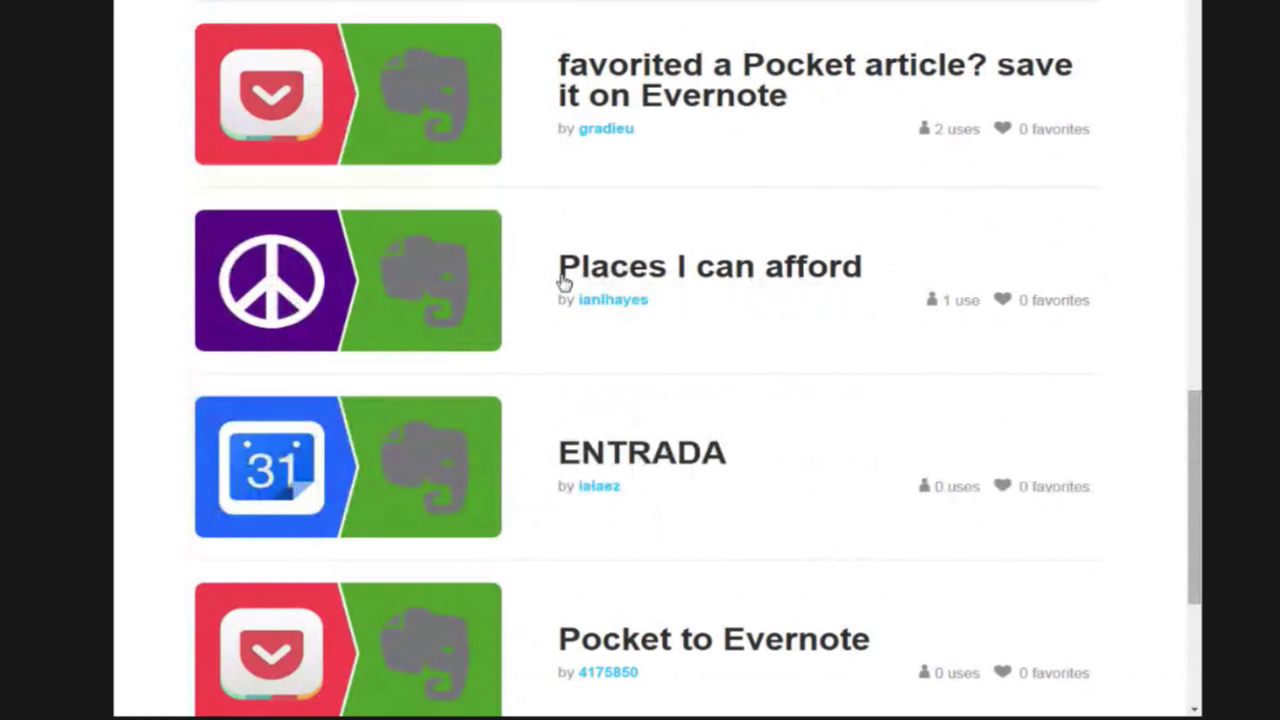
left_click(666, 286)
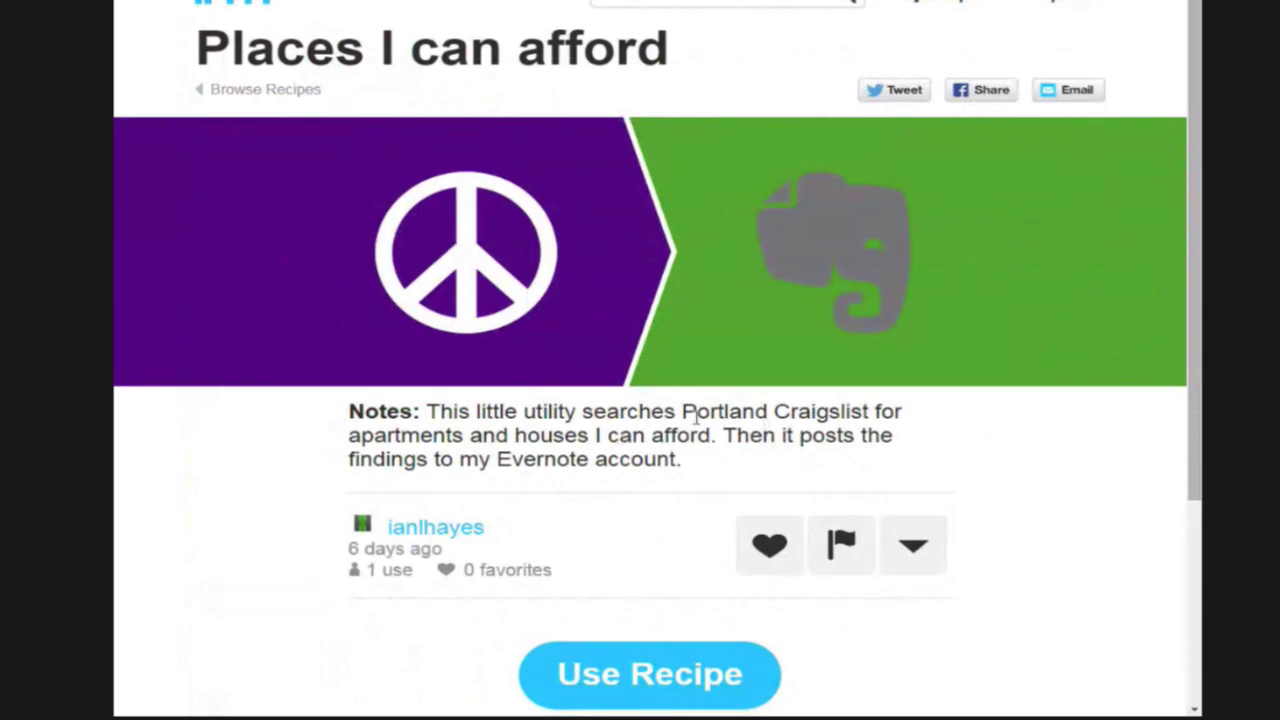
key("alt+Left")
- Look through the trending Evernote recipes on this page and go to page 6 of the list
scroll(540, 440, "down", 3)
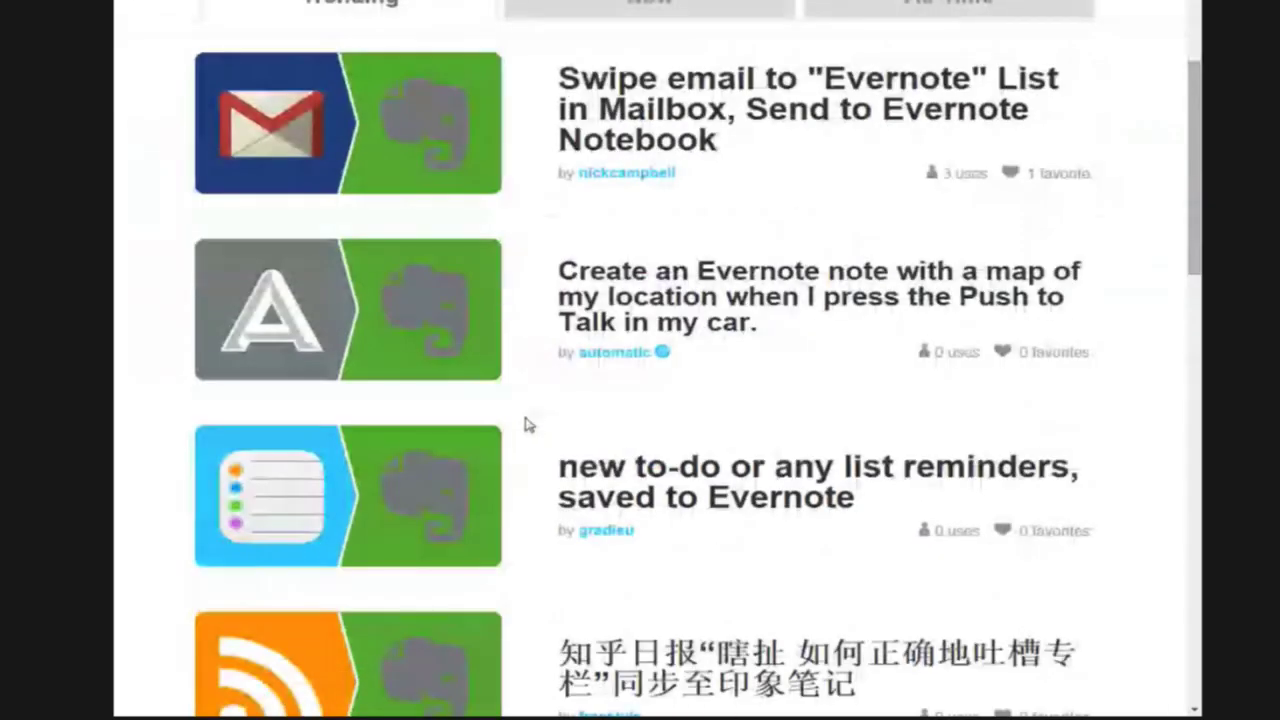
scroll(502, 384, "down", 6)
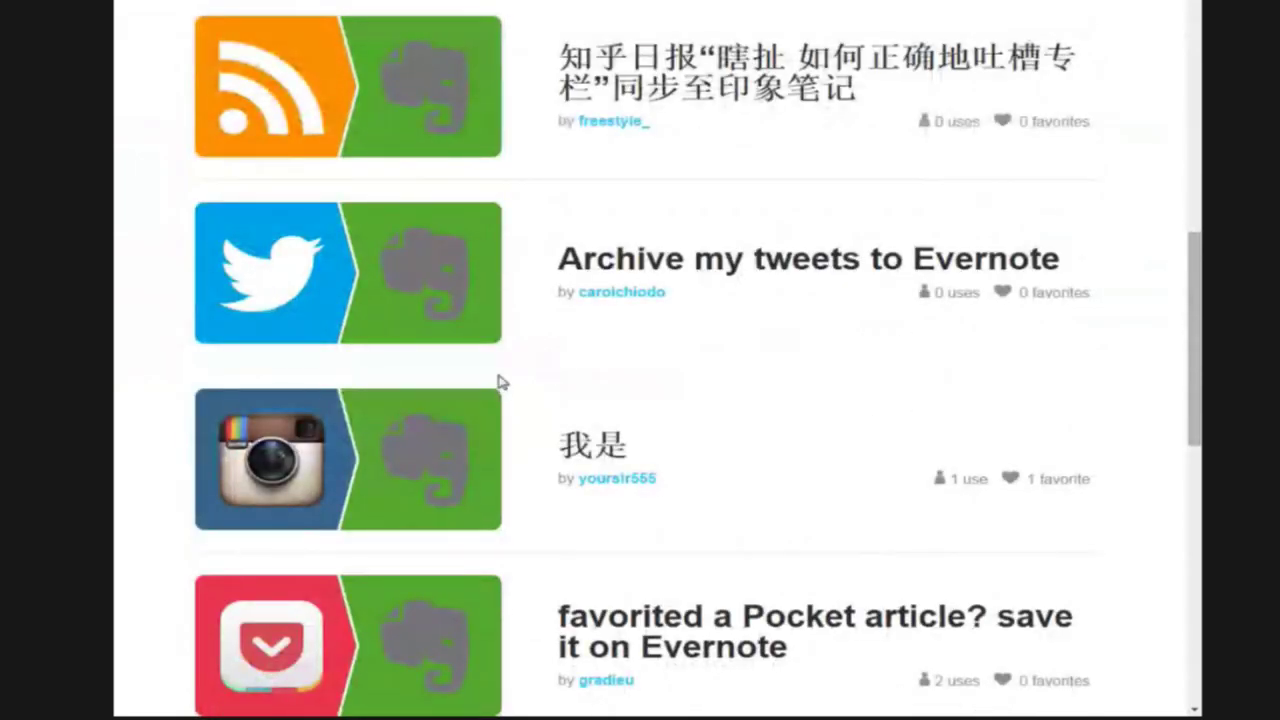
scroll(502, 381, "down", 9)
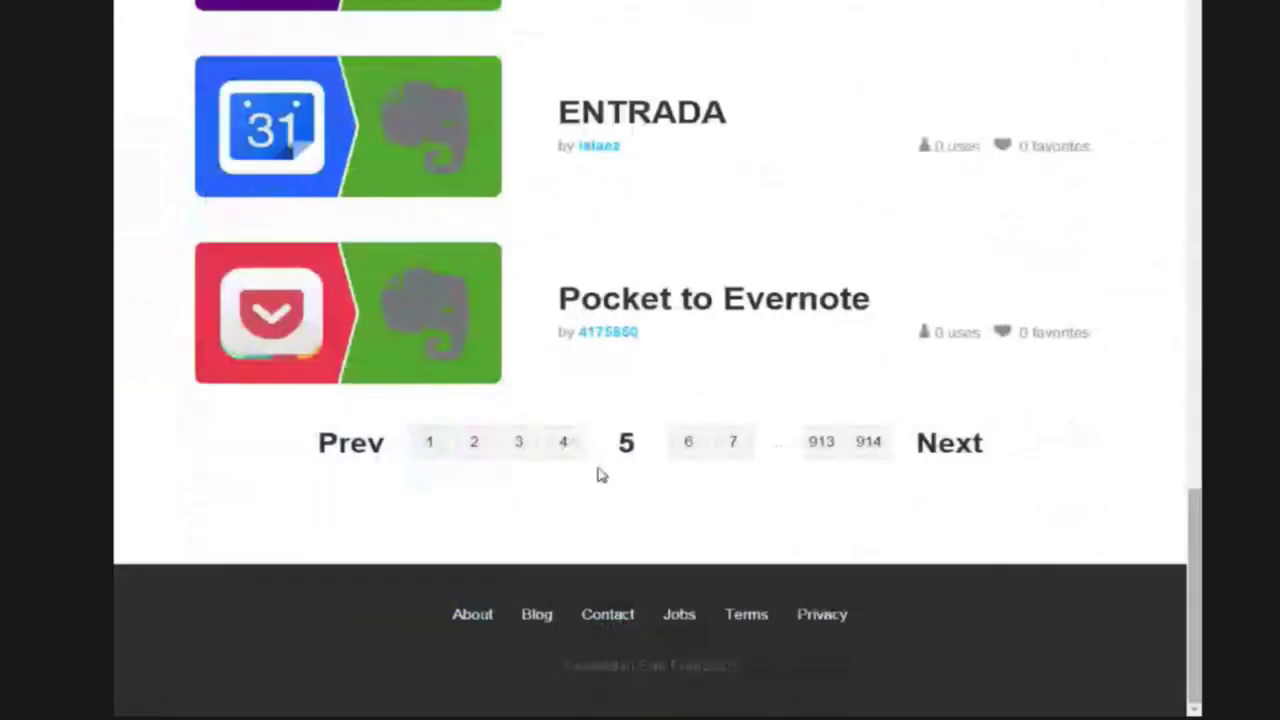
left_click(686, 447)
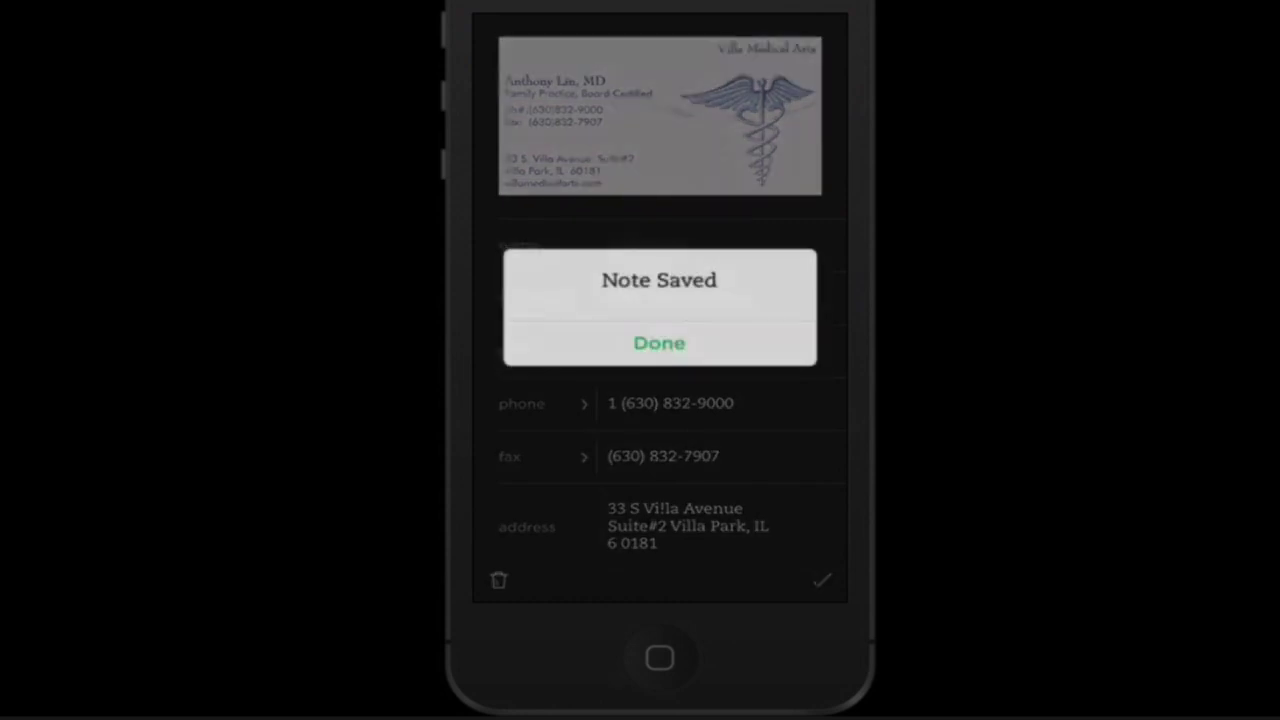
- Finish saving the business card note on the phone and open it from the notes list in desktop Evernote
left_click(659, 342)
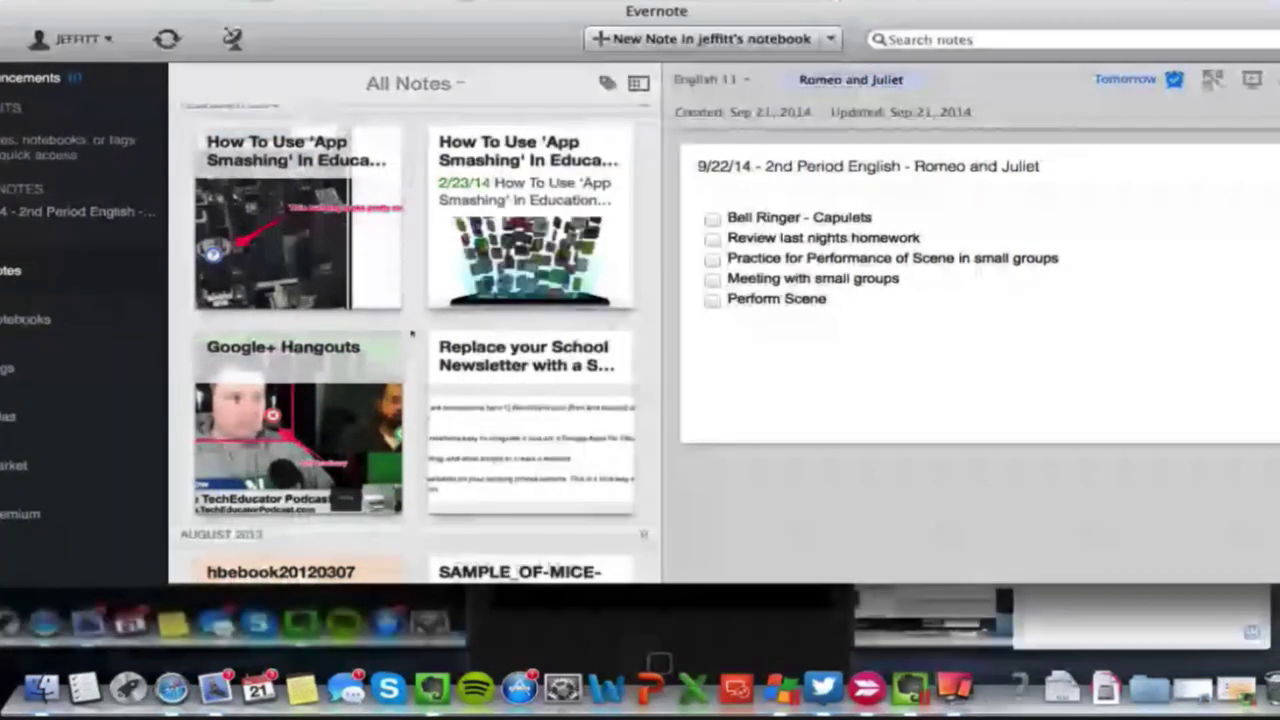
scroll(388, 376, "up", 5)
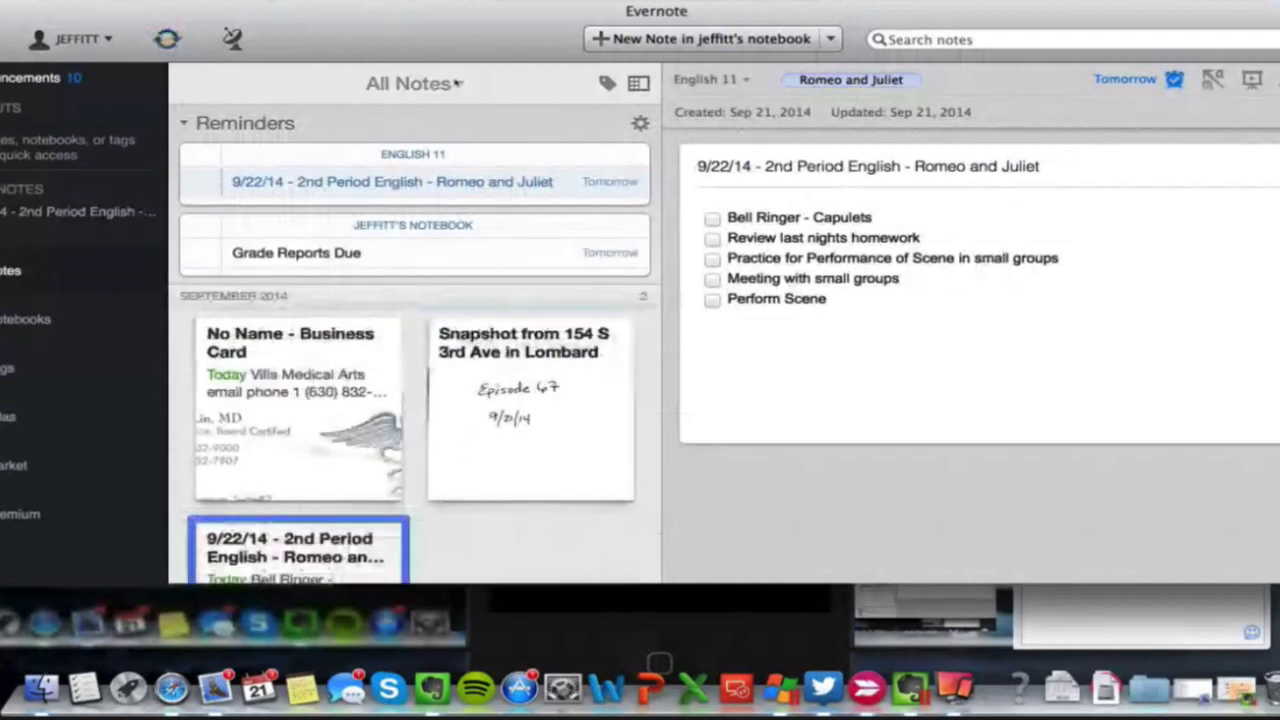
left_click(365, 461)
- Examine the recognised contact fields and the scanned card image in the business card note
scroll(906, 400, "down", 5)
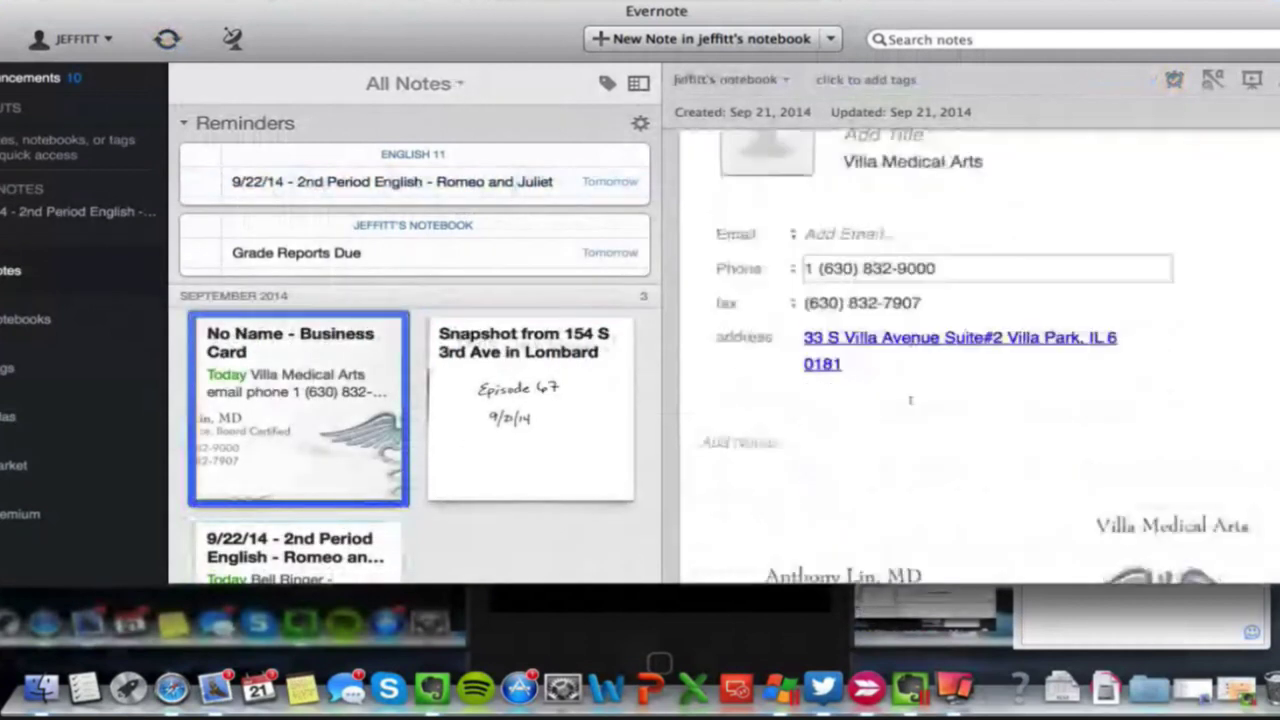
scroll(910, 400, "down", 3)
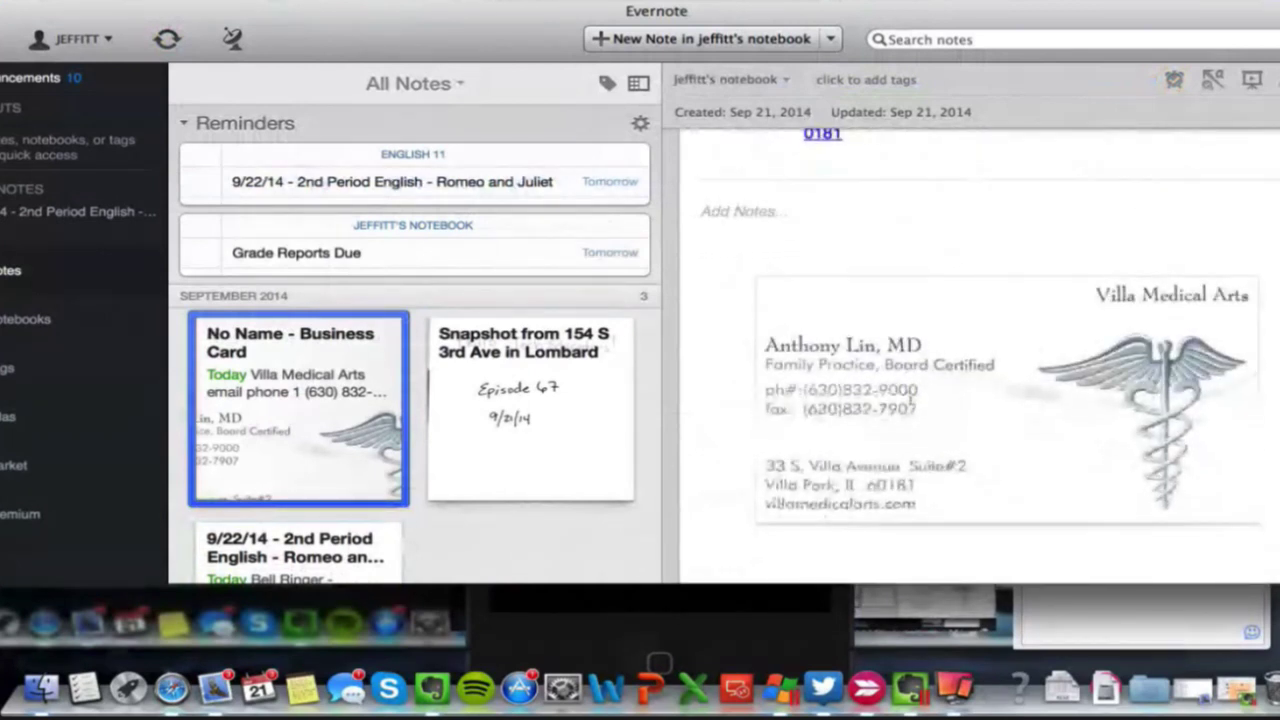
scroll(914, 393, "up", 2)
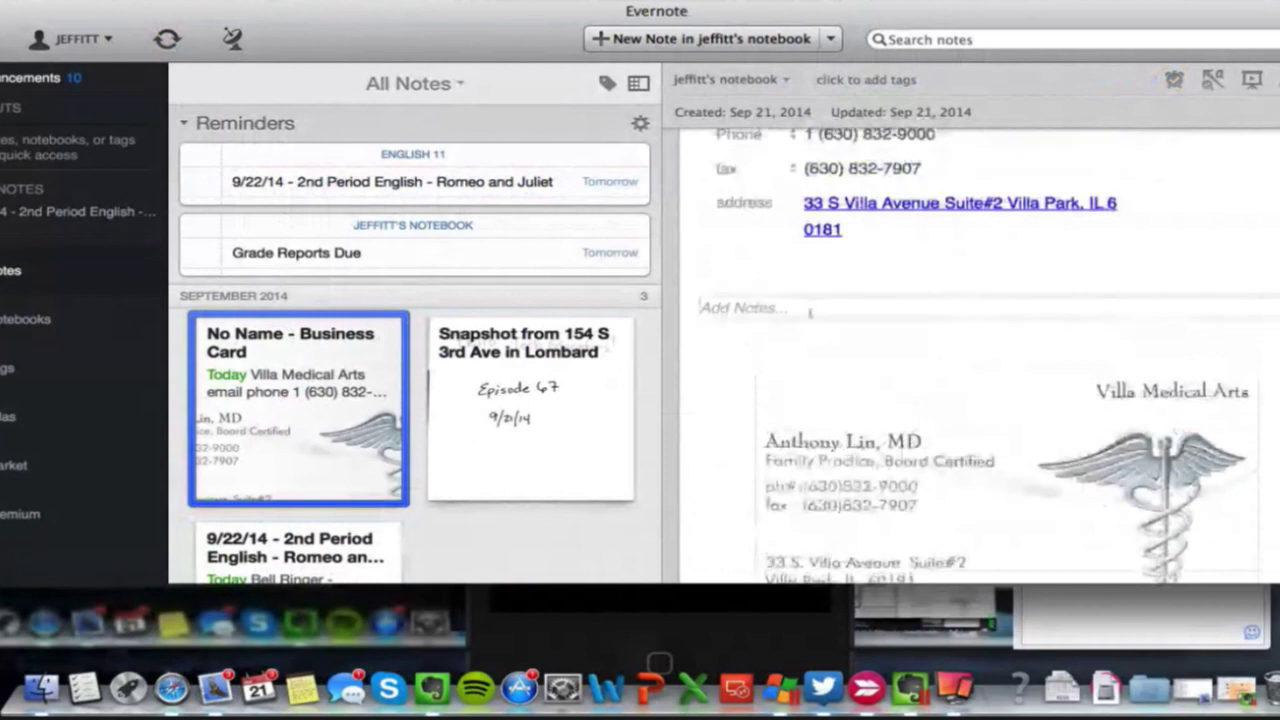
scroll(800, 300, "up", 4)
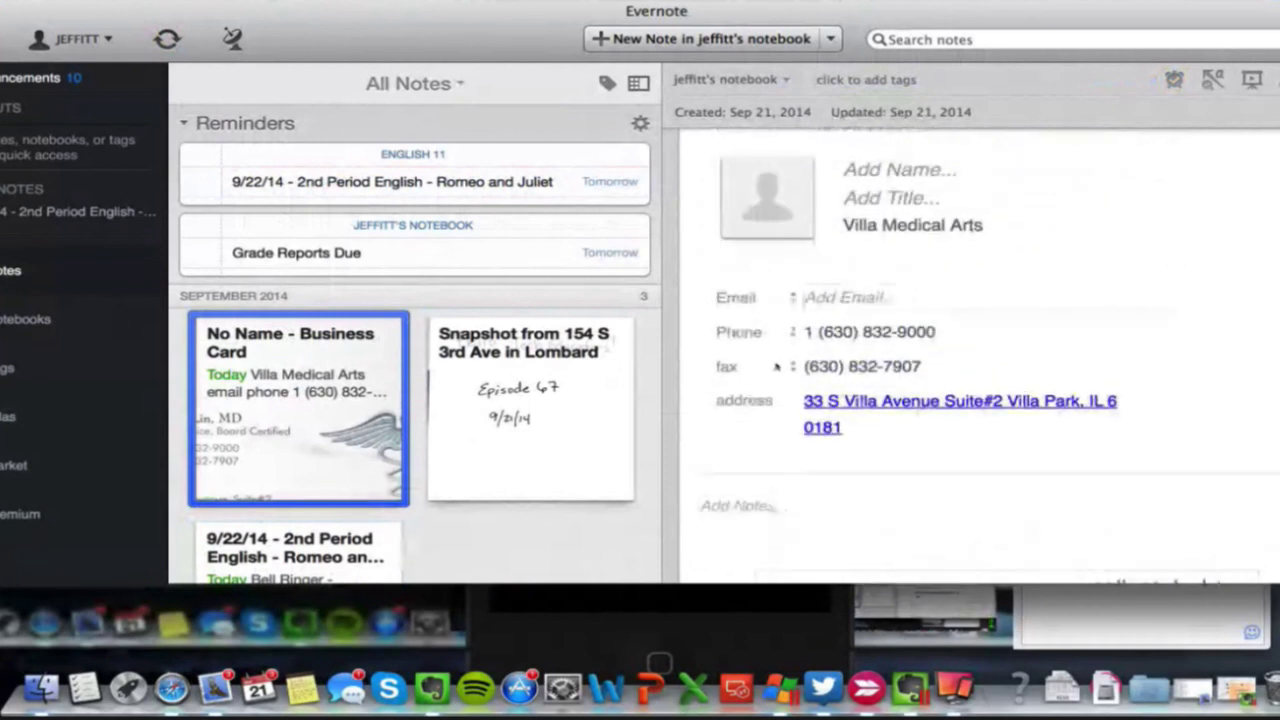
scroll(776, 366, "down", 7)
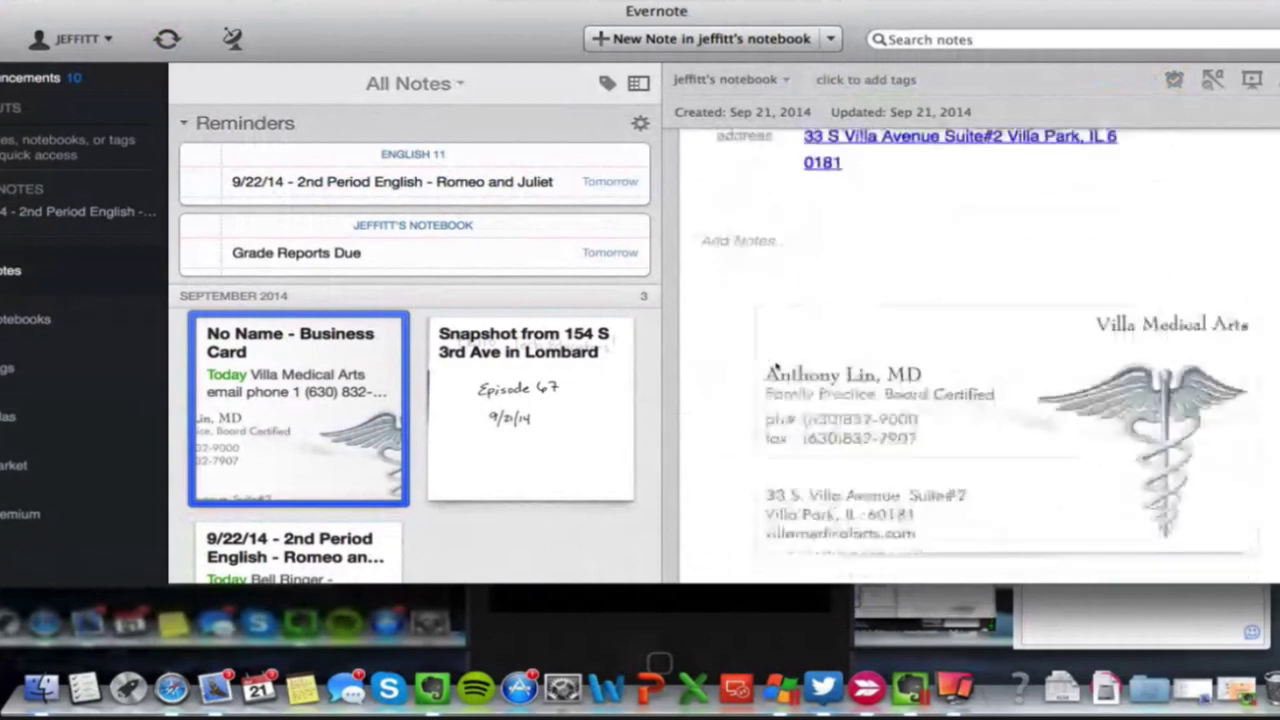
scroll(776, 366, "up", 5)
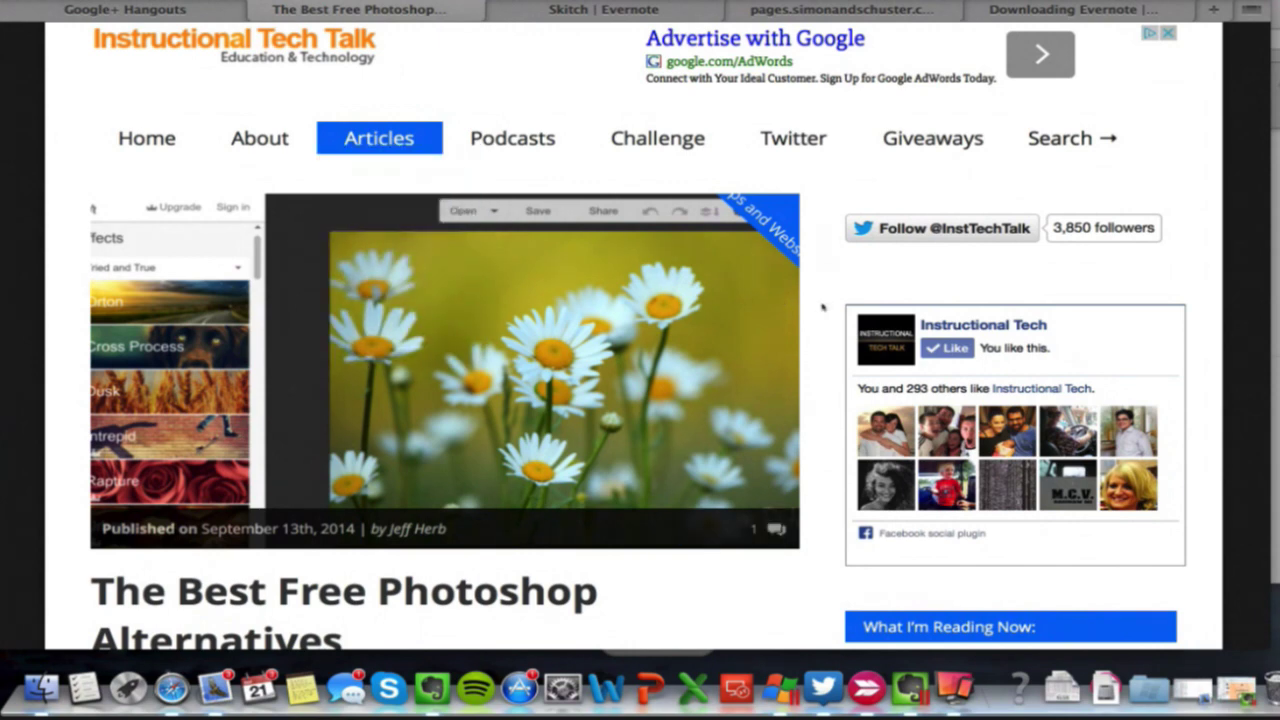
- In the web browser, look through the "The Best Free Photoshop Alternatives" article from its header image to its closing tags
scroll(822, 307, "down", 15)
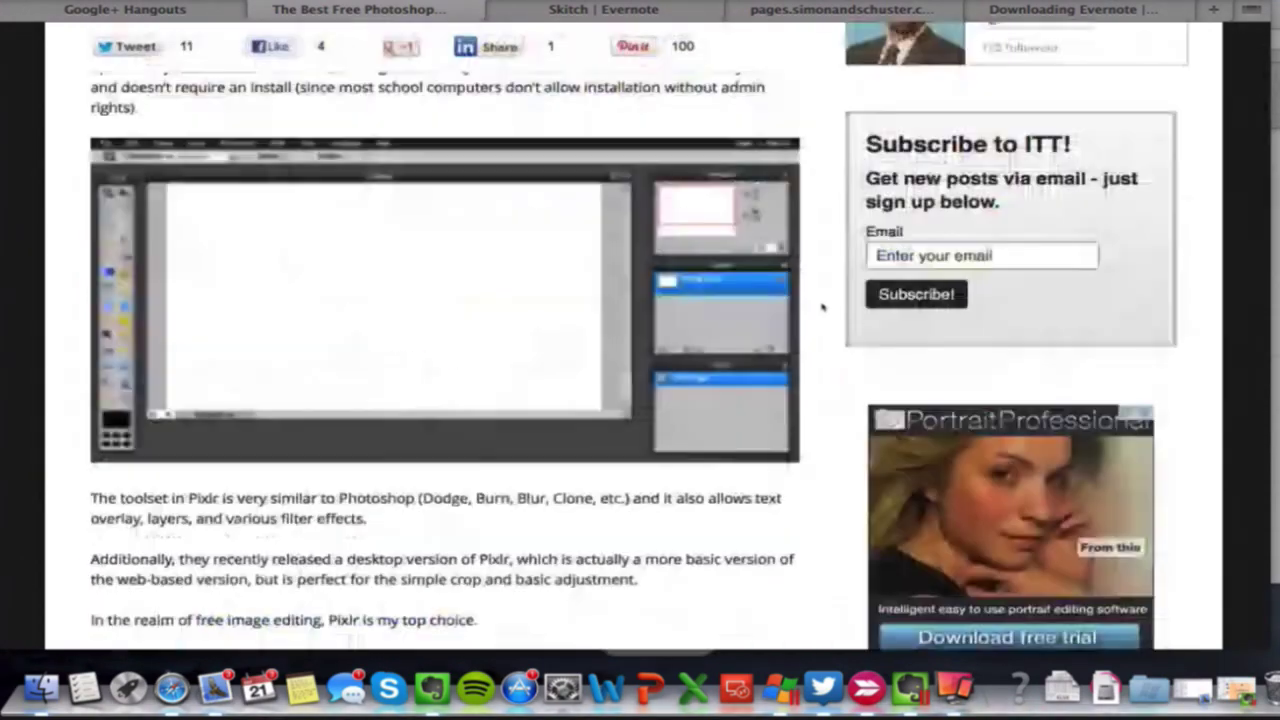
scroll(822, 307, "up", 15)
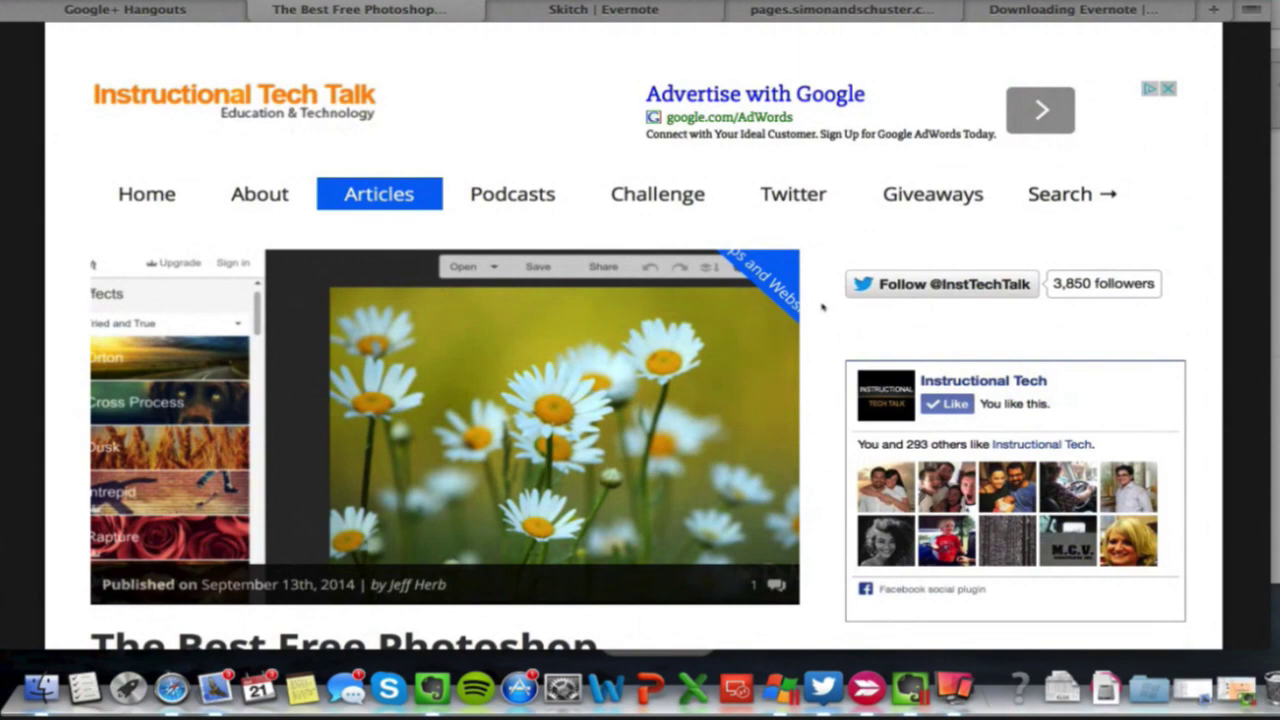
scroll(822, 307, "down", 15)
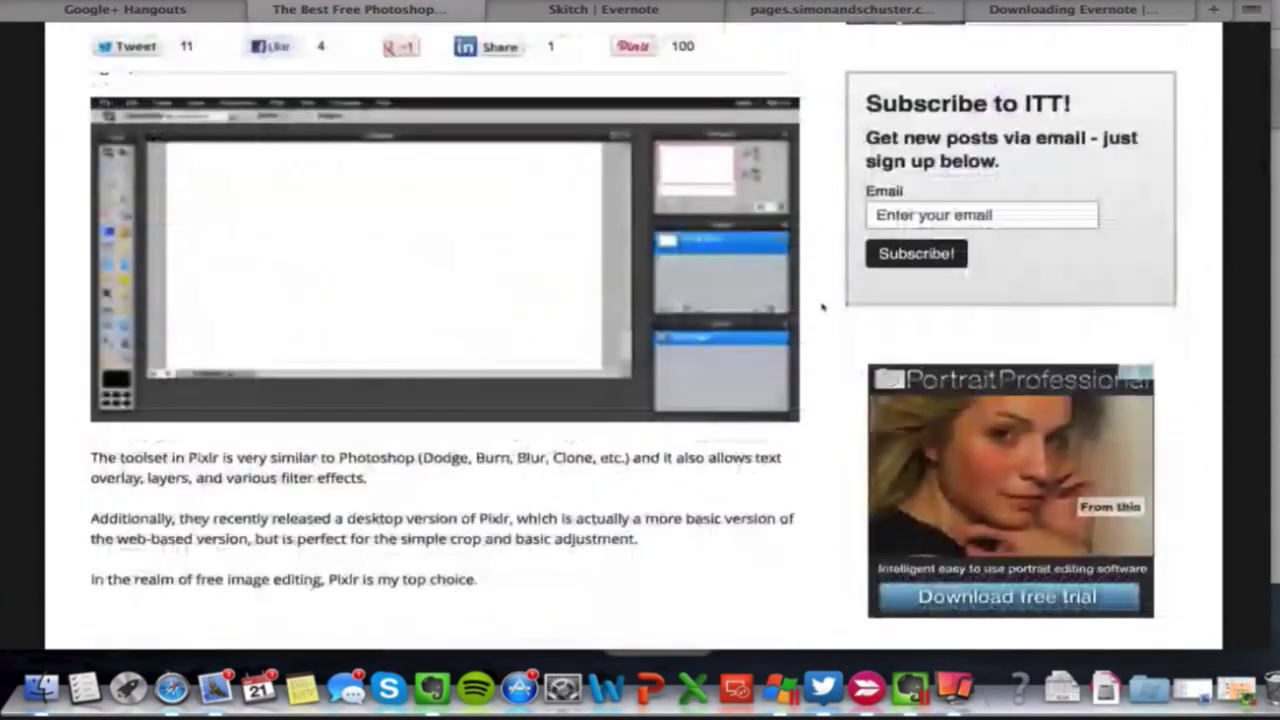
scroll(822, 307, "down", 5)
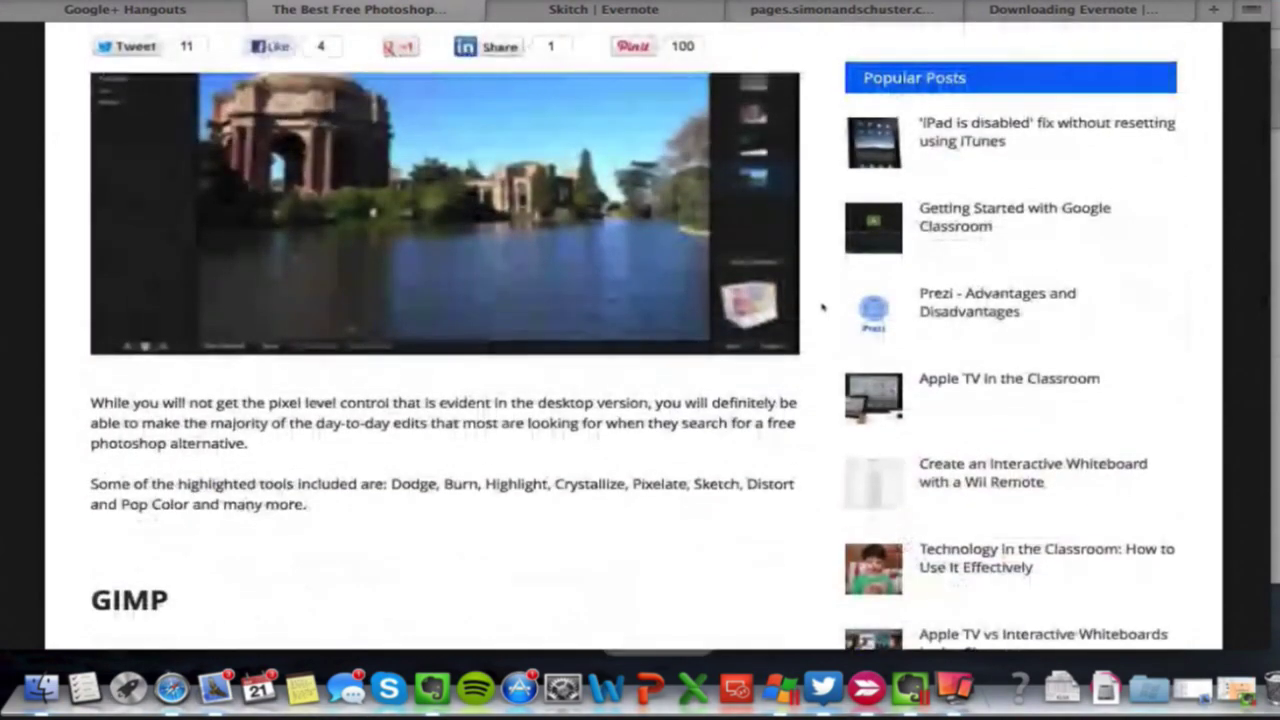
scroll(822, 307, "down", 4)
scroll(822, 307, "down", 12)
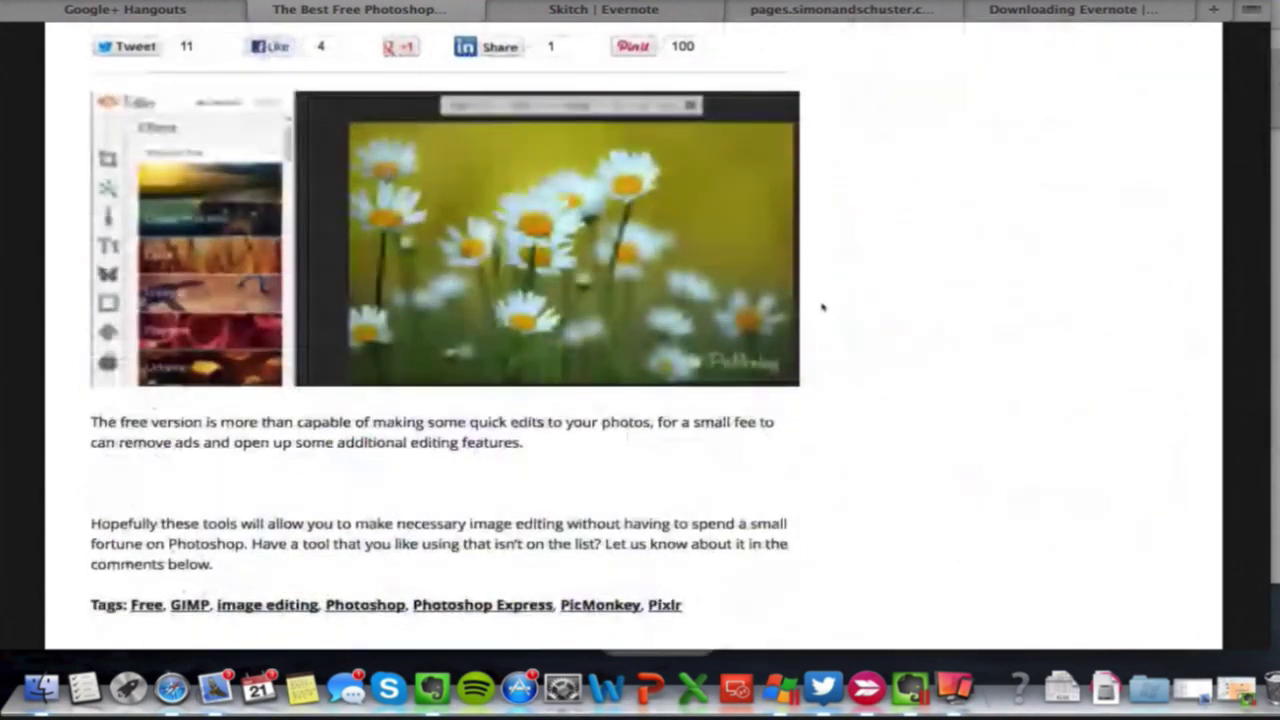
scroll(822, 307, "up", 18)
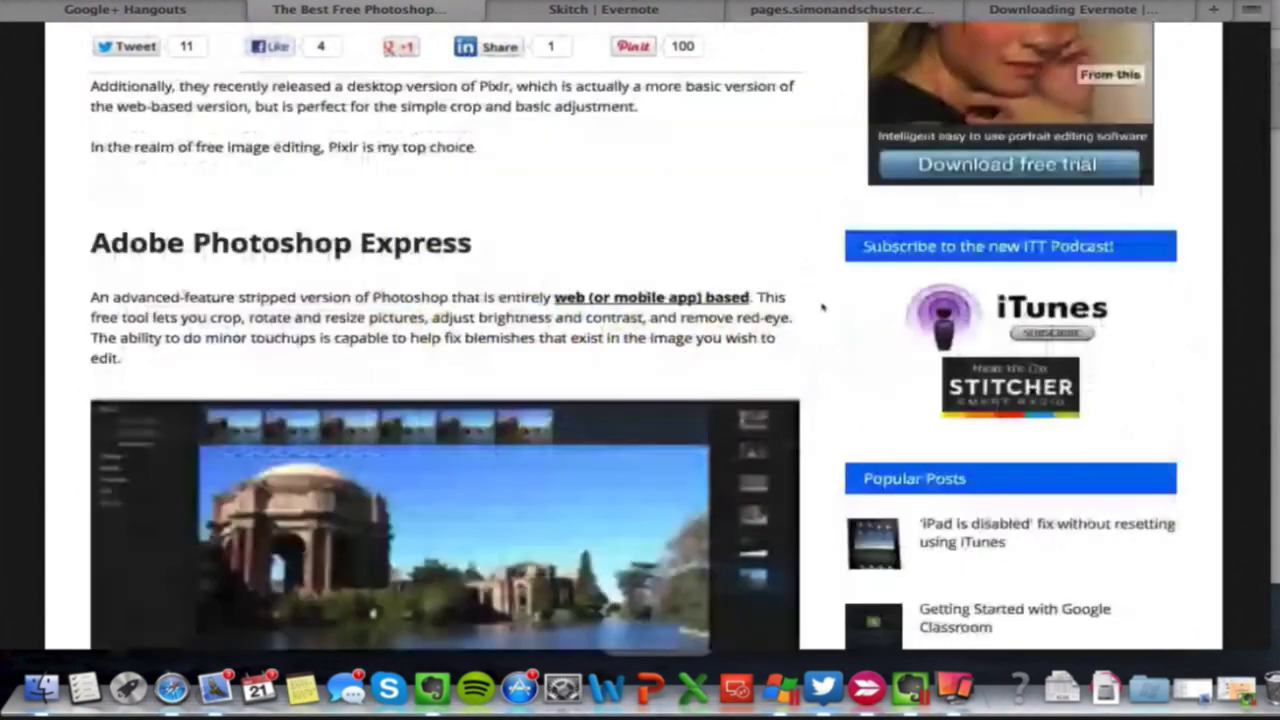
scroll(822, 307, "up", 3)
scroll(822, 307, "down", 5)
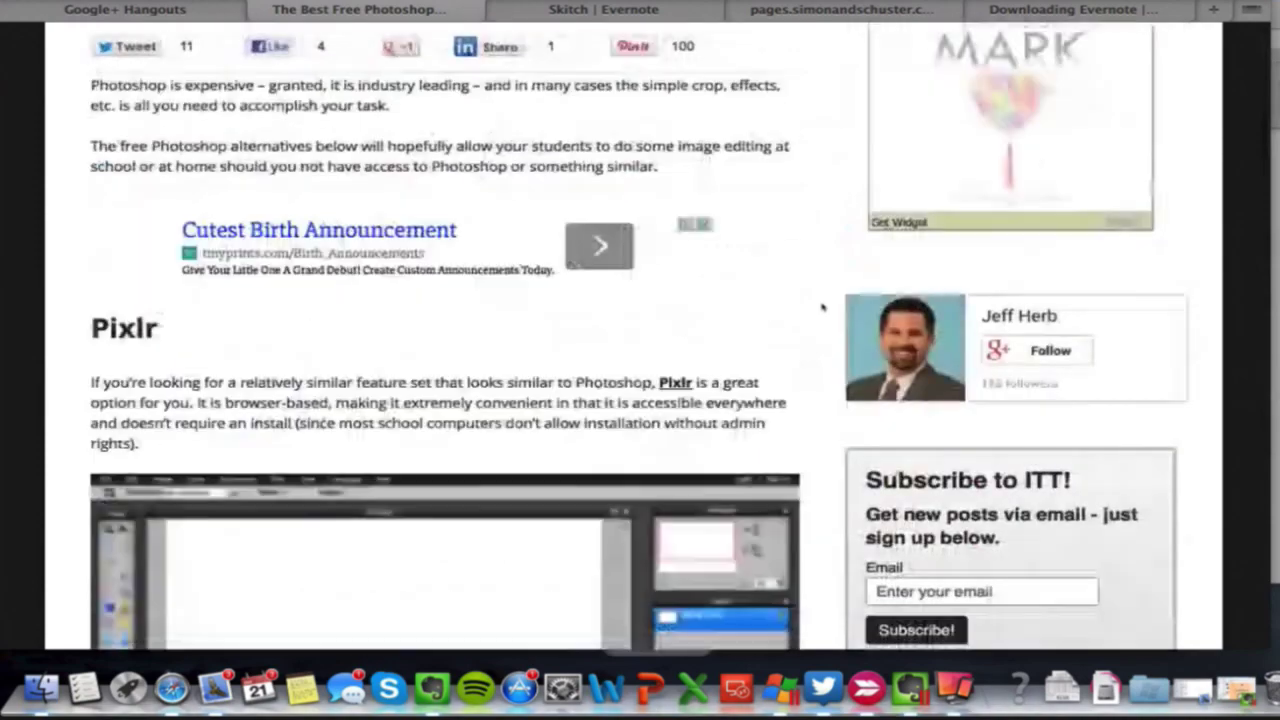
scroll(822, 307, "down", 5)
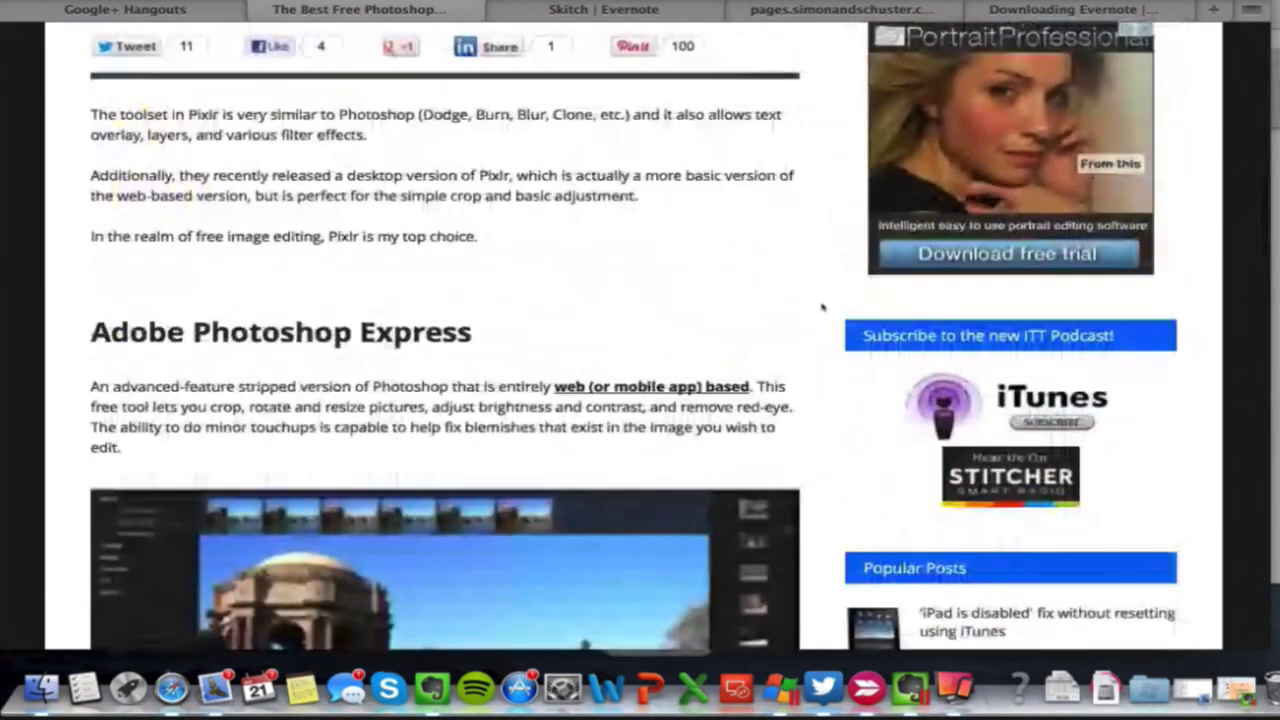
scroll(822, 307, "up", 4)
scroll(822, 307, "up", 12)
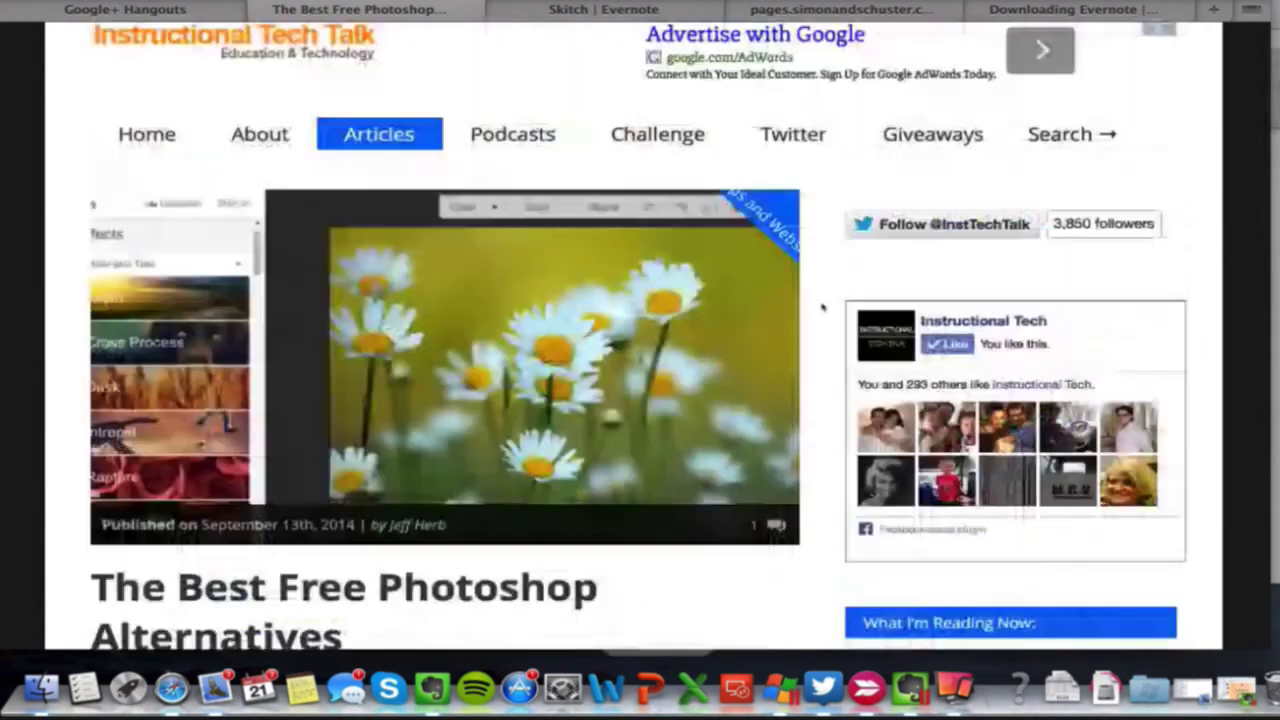
scroll(822, 307, "down", 2)
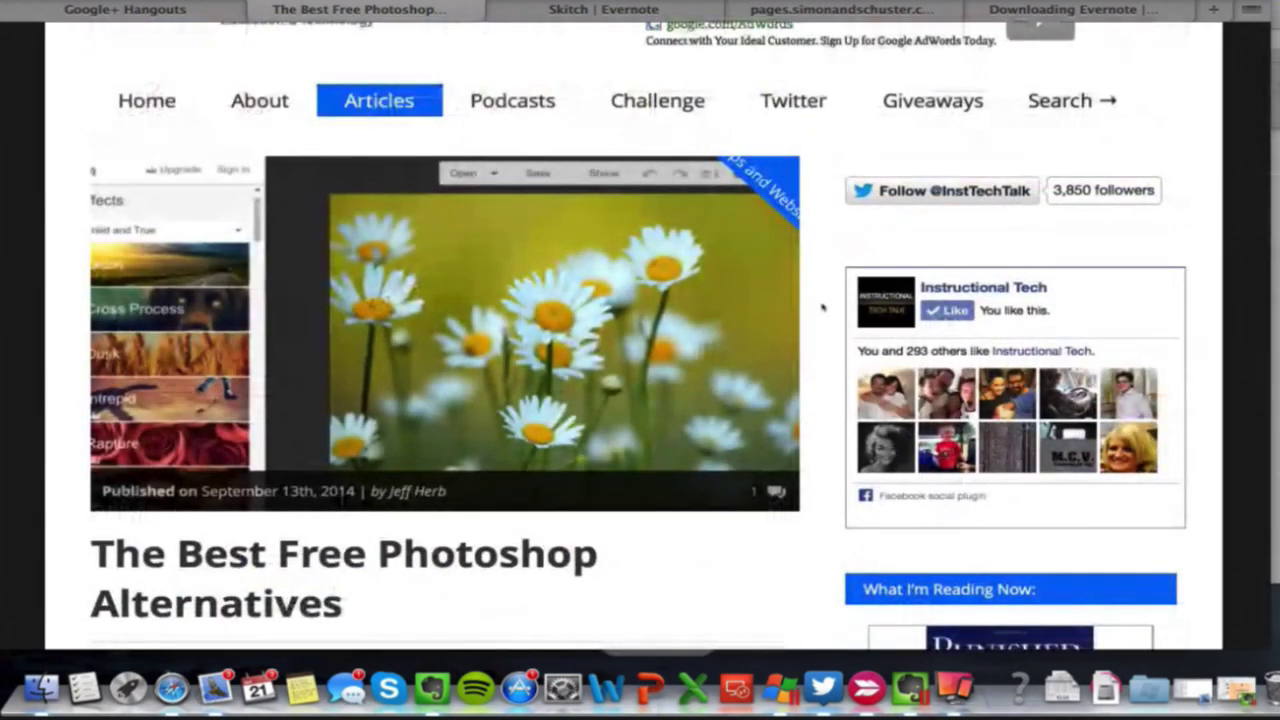
scroll(822, 307, "down", 4)
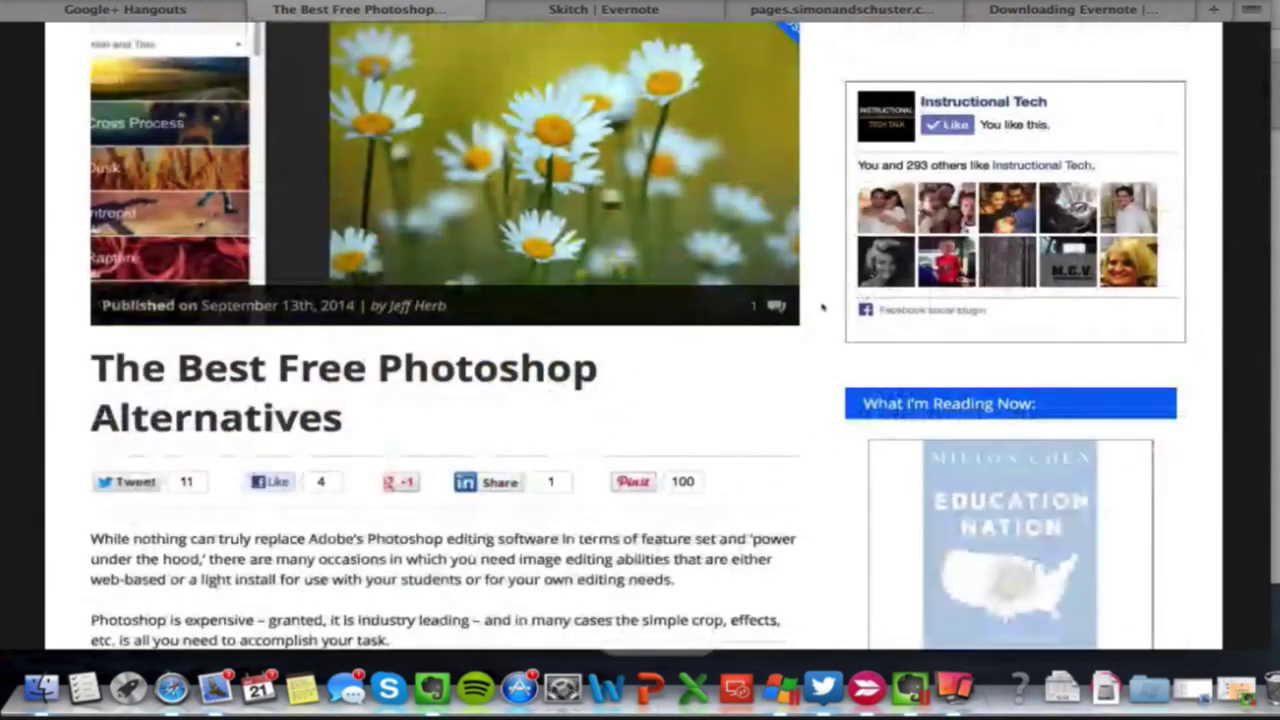
scroll(822, 307, "down", 15)
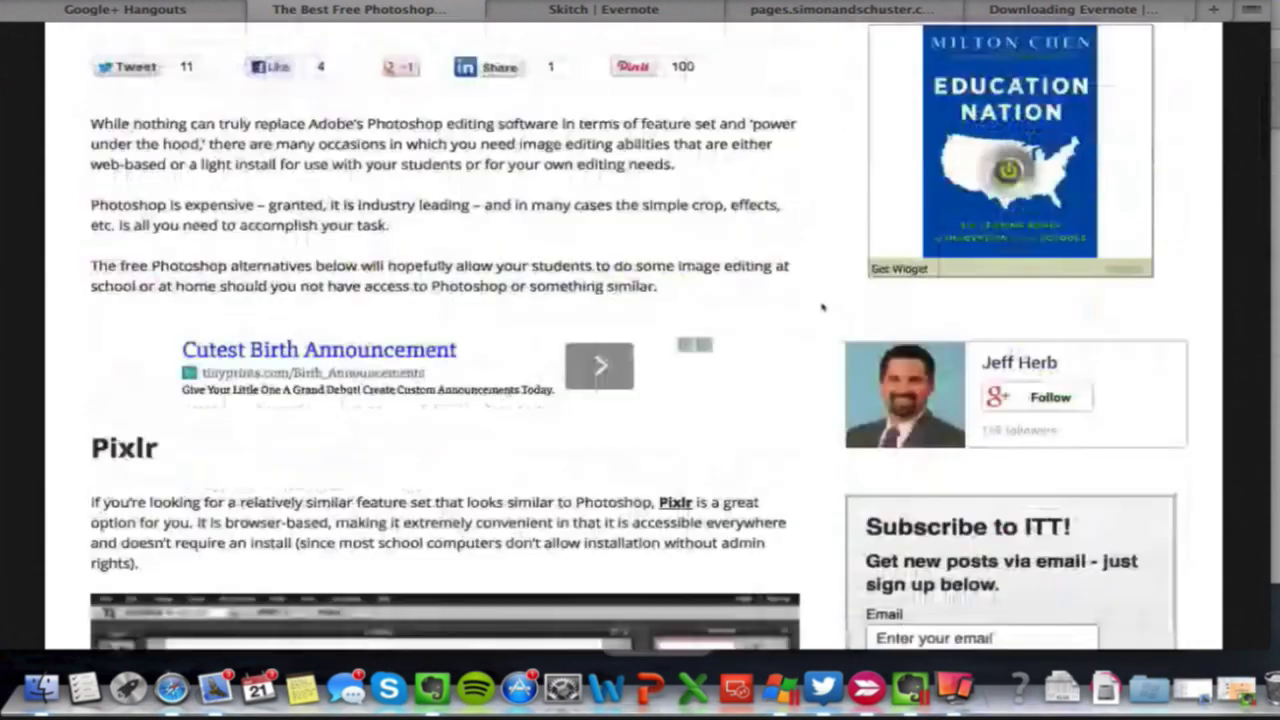
scroll(822, 307, "down", 10)
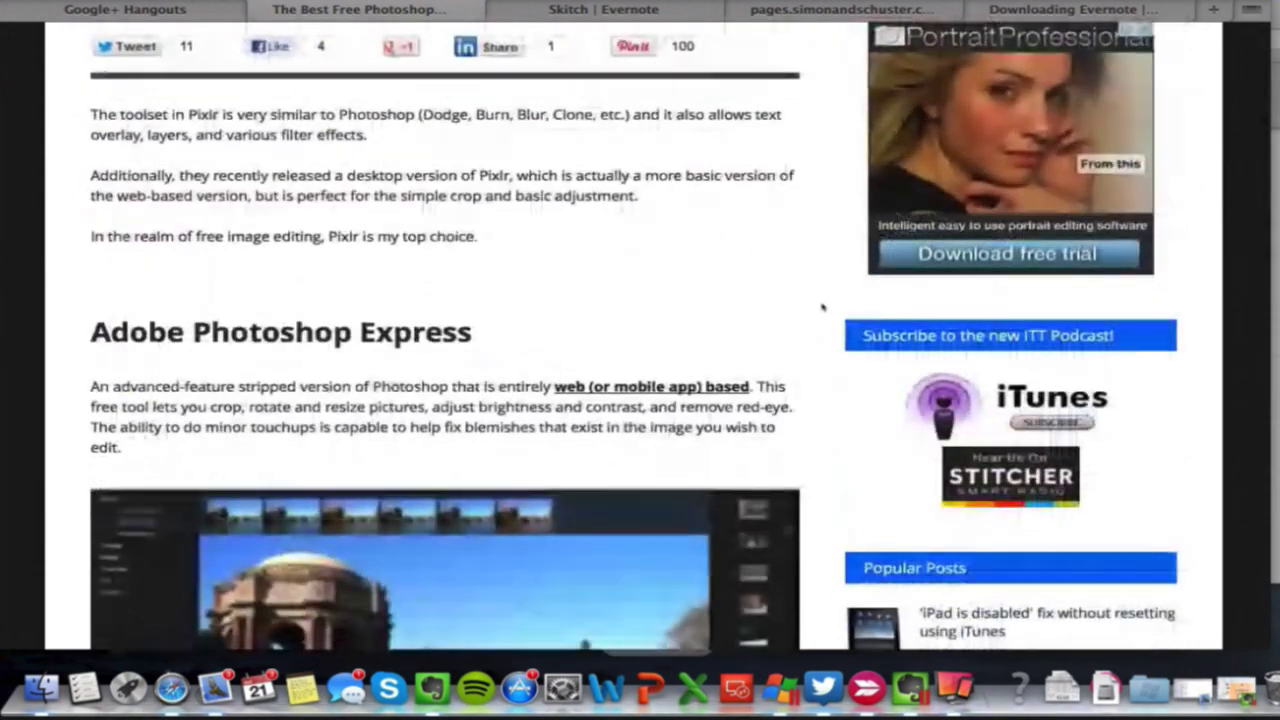
scroll(822, 307, "up", 11)
scroll(822, 307, "up", 15)
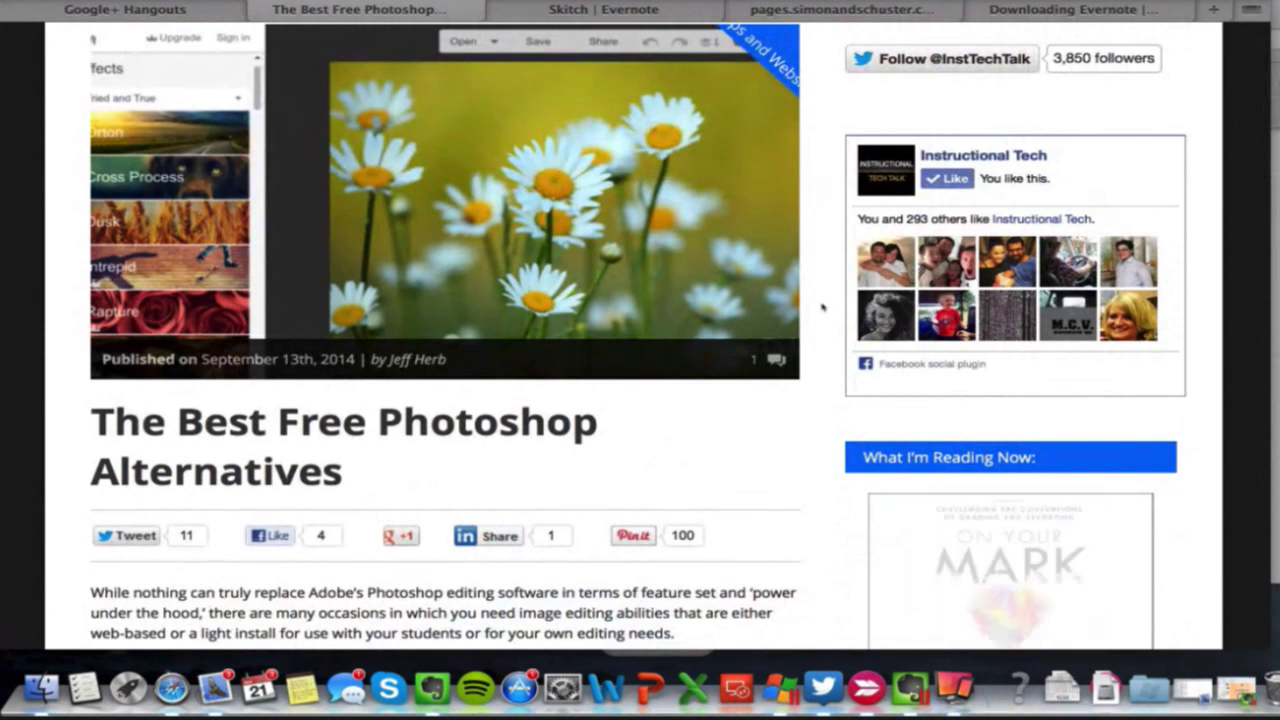
scroll(822, 307, "down", 3)
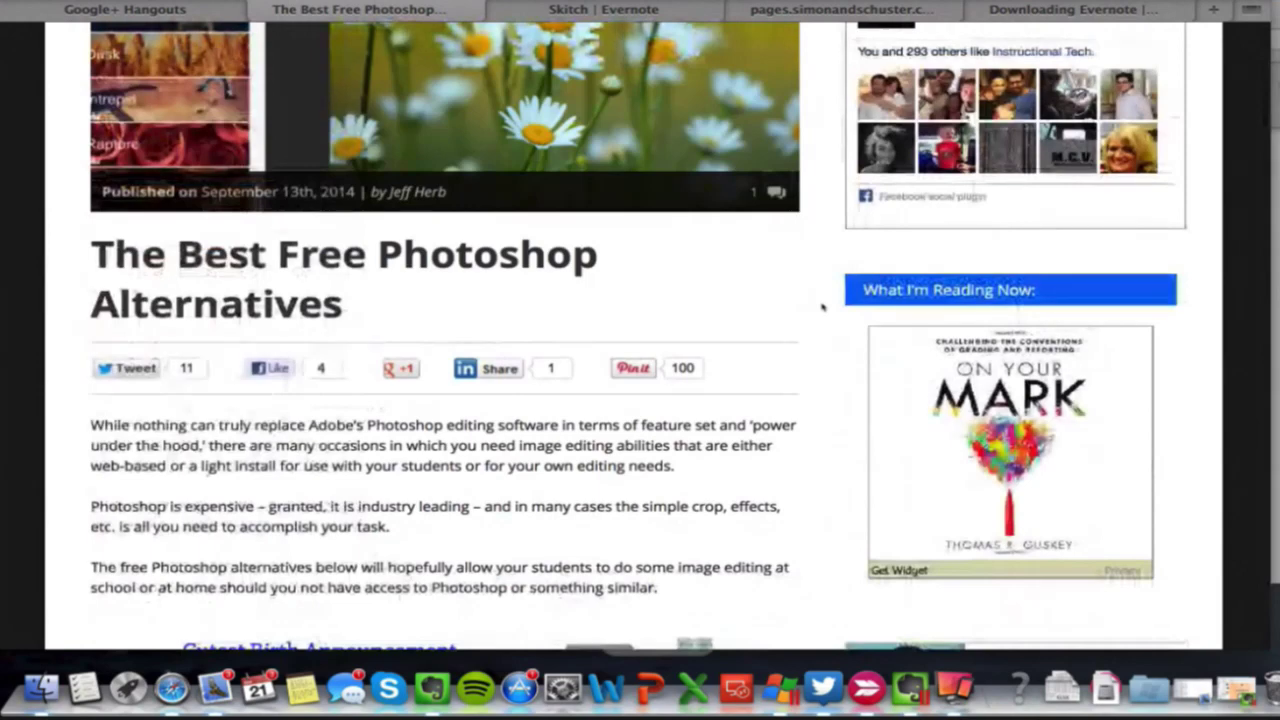
scroll(822, 307, "down", 3)
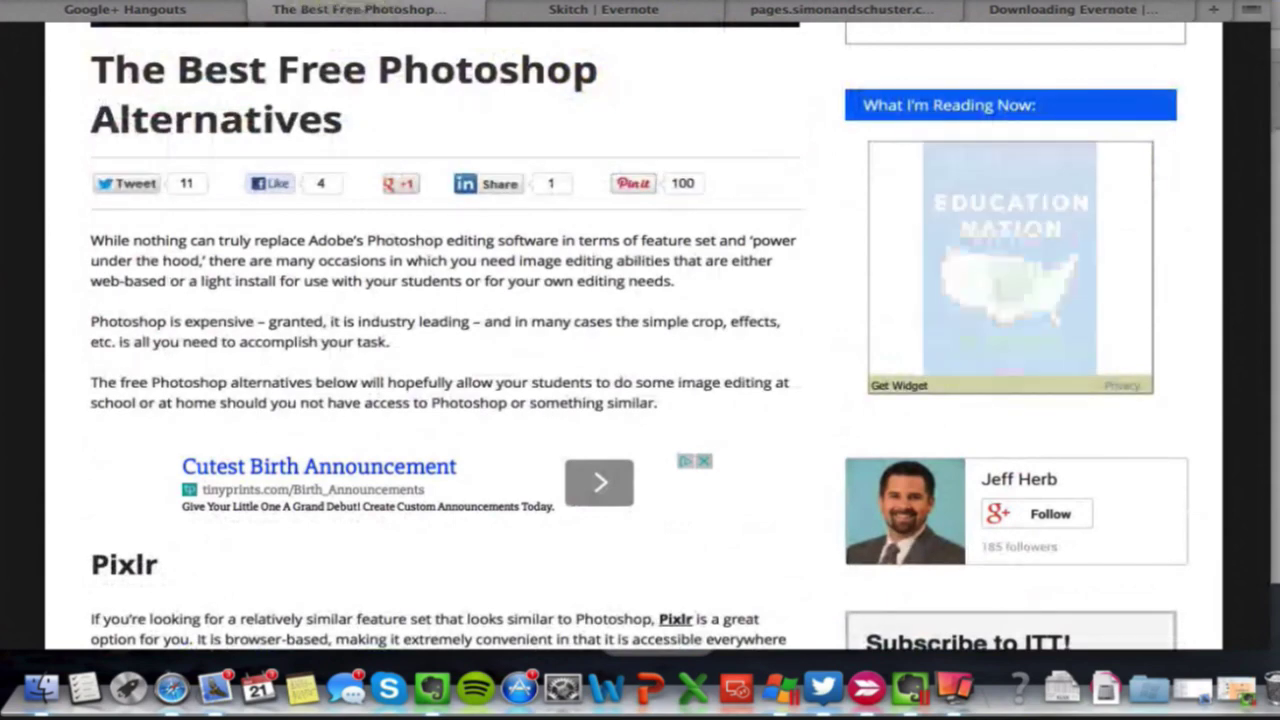
- Start an Evernote web clip of the Photoshop alternatives page in Article format and check how much of the page it captures
key("ctrl+shift+v")
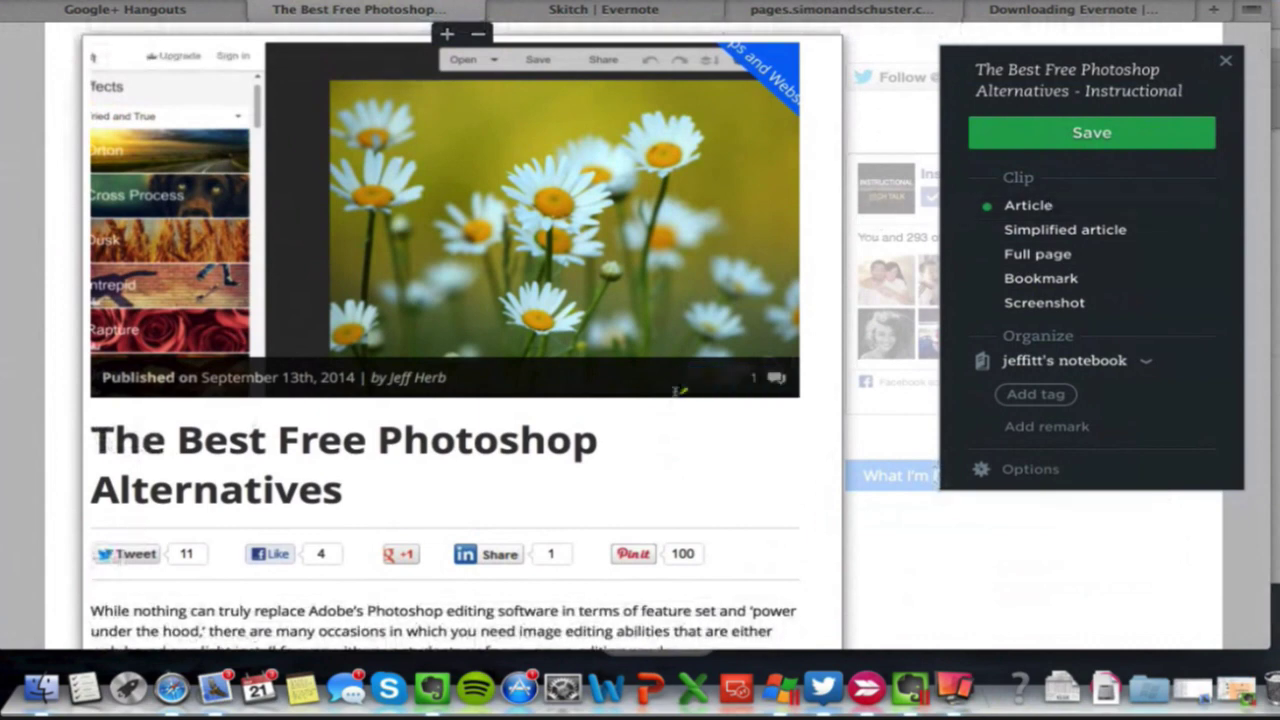
scroll(680, 391, "down", 15)
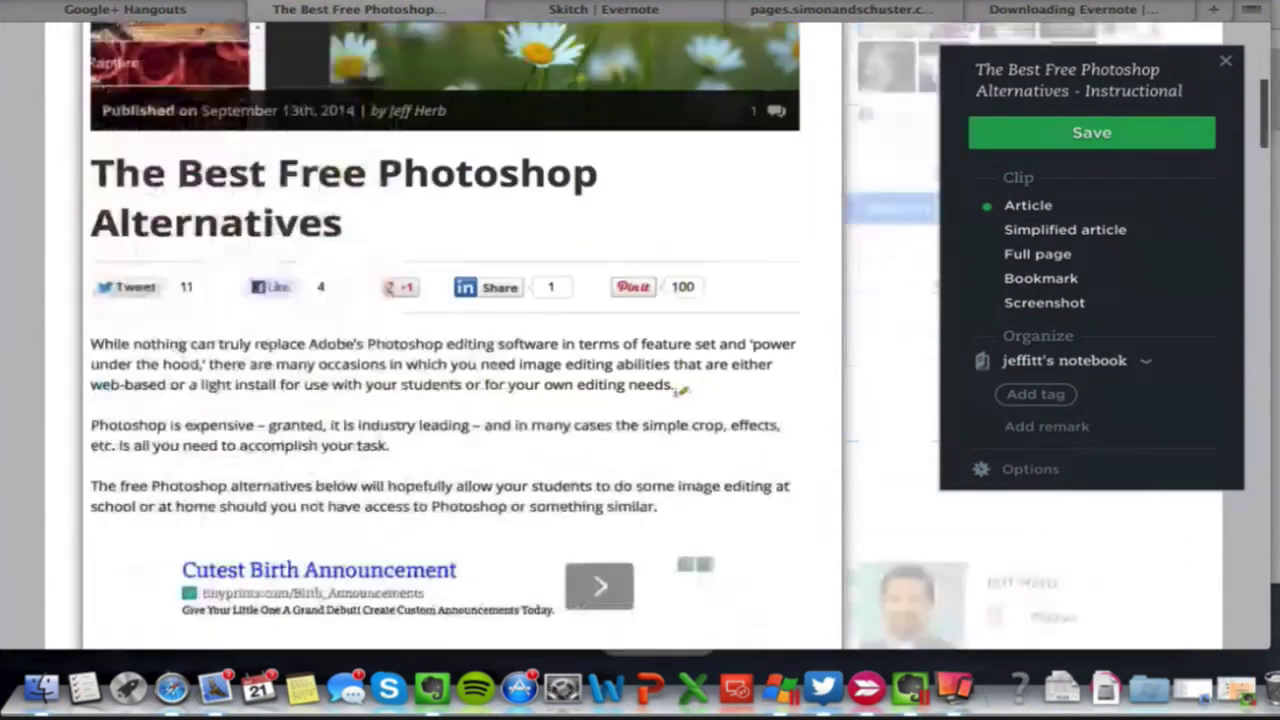
scroll(680, 391, "down", 10)
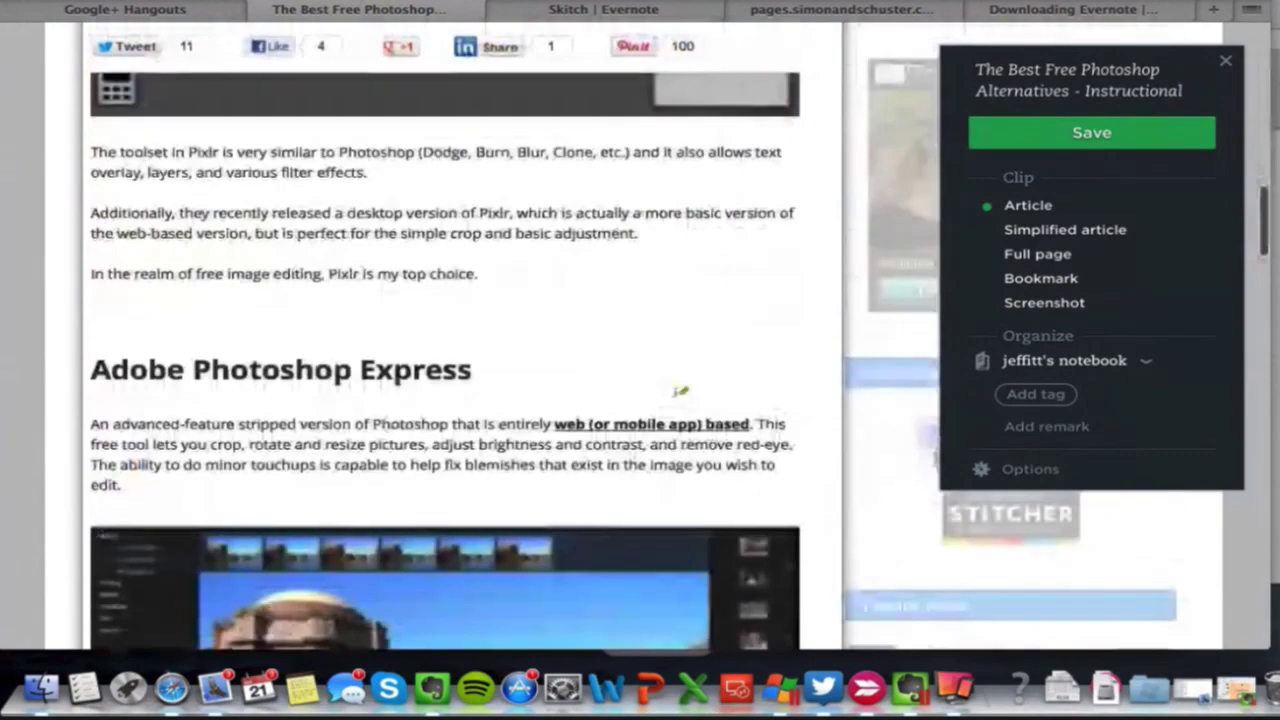
scroll(682, 391, "down", 15)
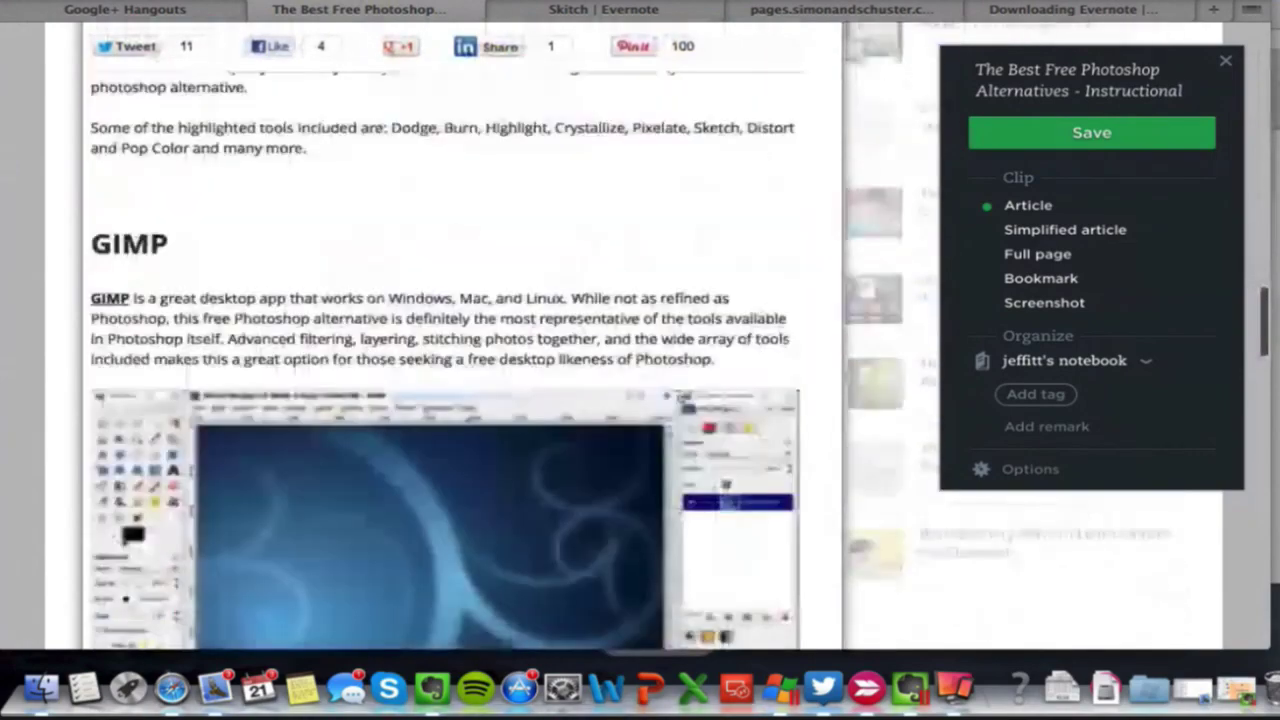
scroll(680, 391, "up", 15)
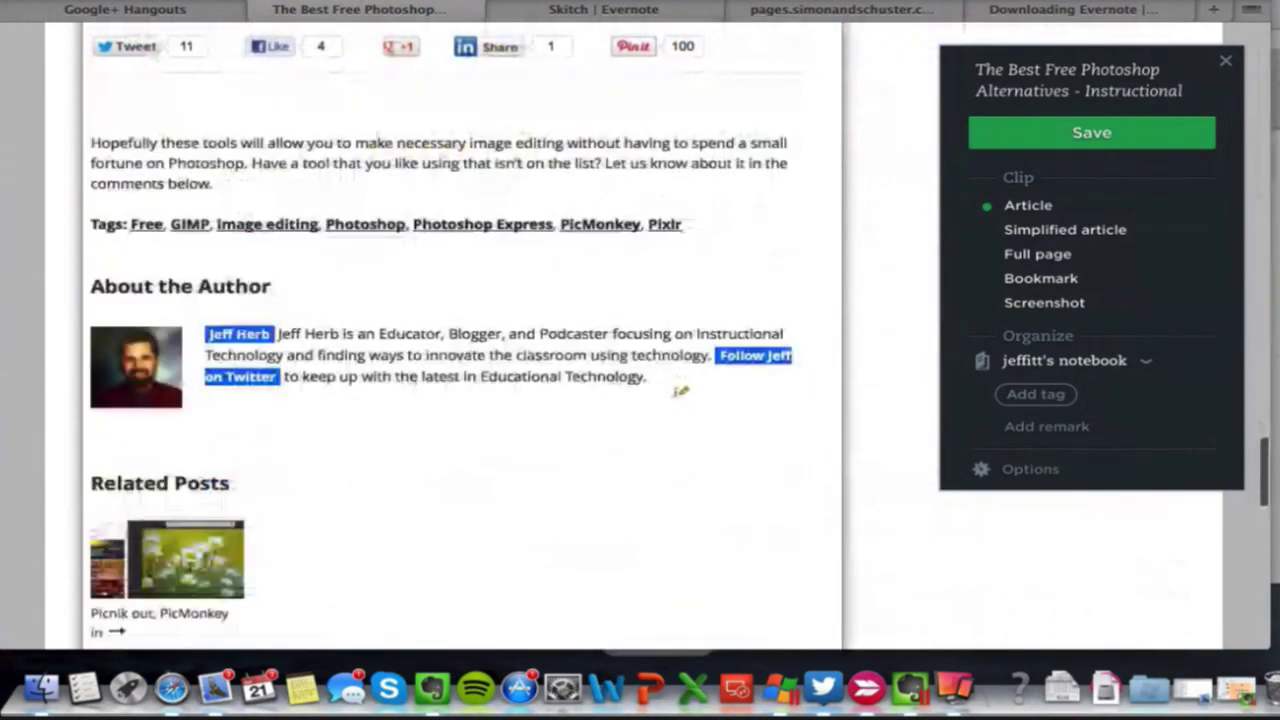
scroll(680, 391, "up", 3)
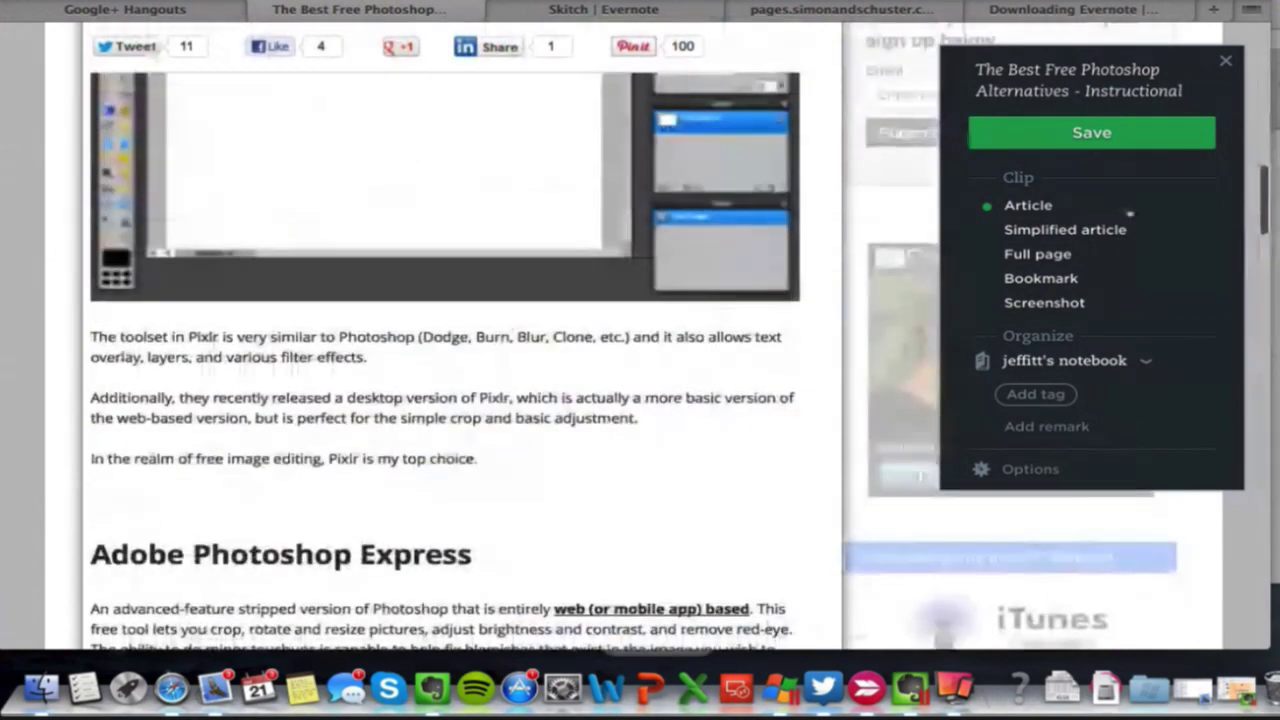
- Switch the clip to Simplified article, review its preview, and highlight "under the hood,' there are" in the first paragraph
left_click(1095, 231)
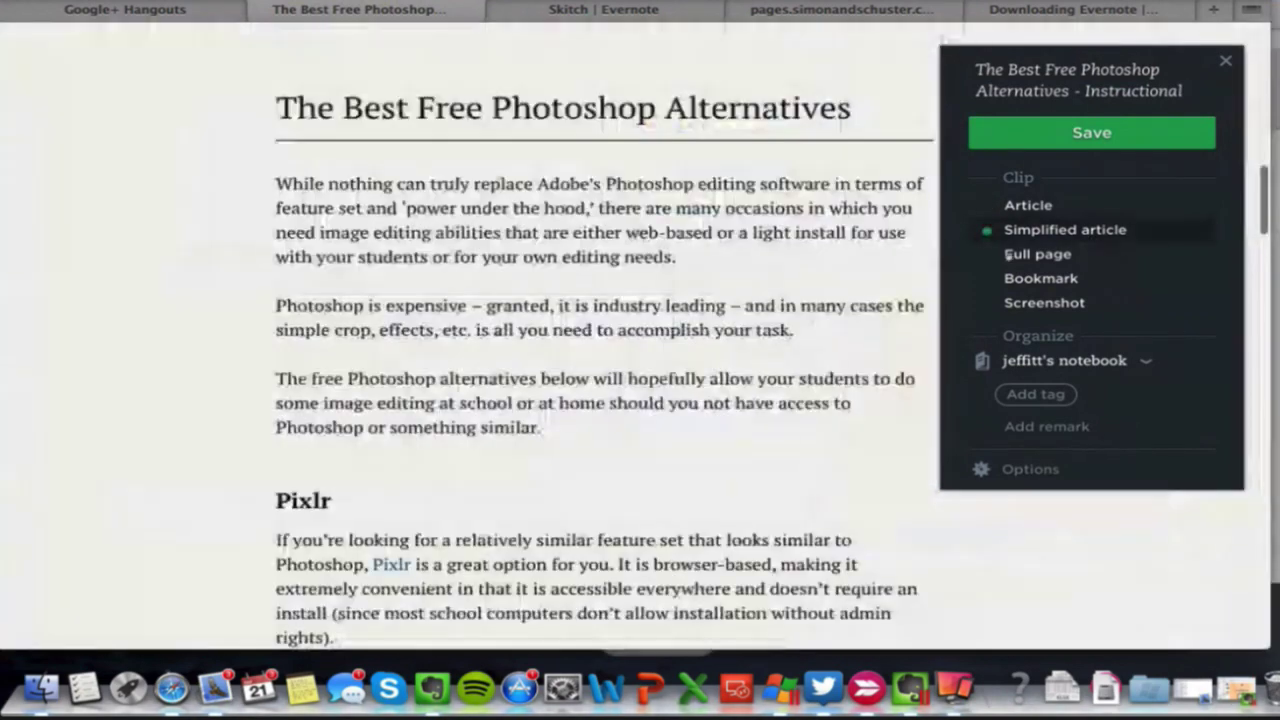
scroll(710, 358, "down", 2)
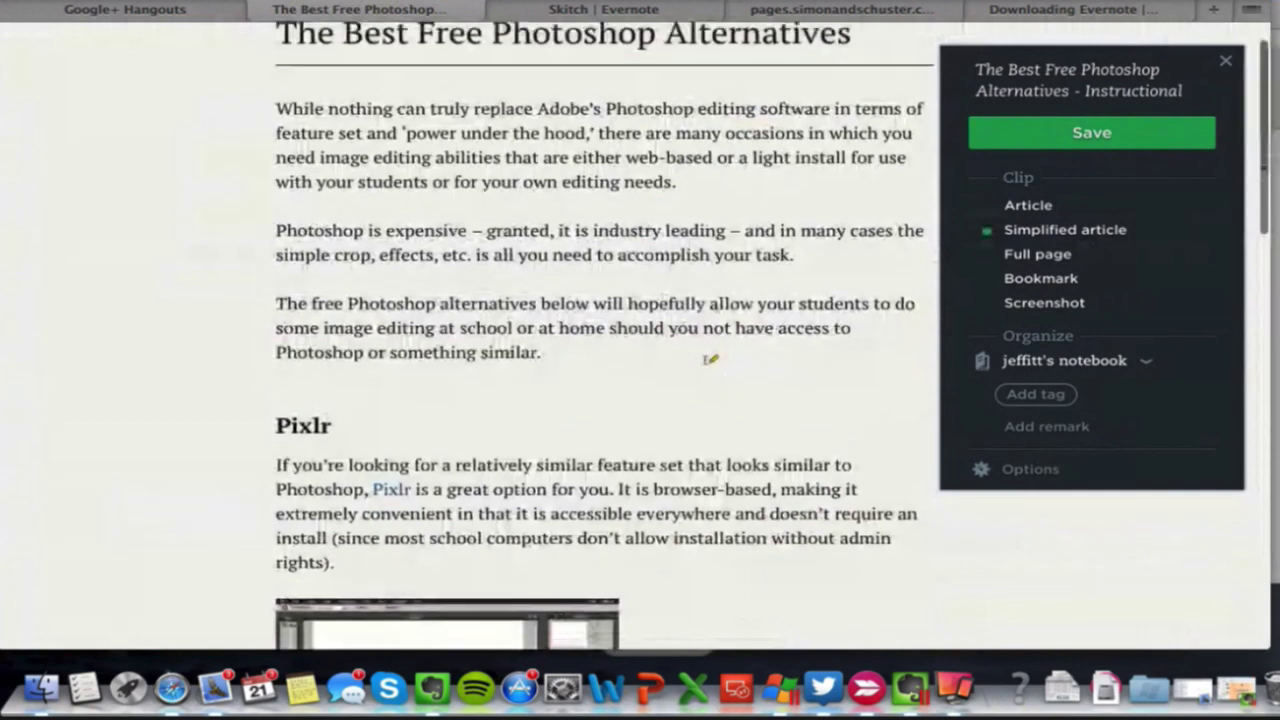
scroll(710, 358, "up", 2)
scroll(710, 358, "down", 2)
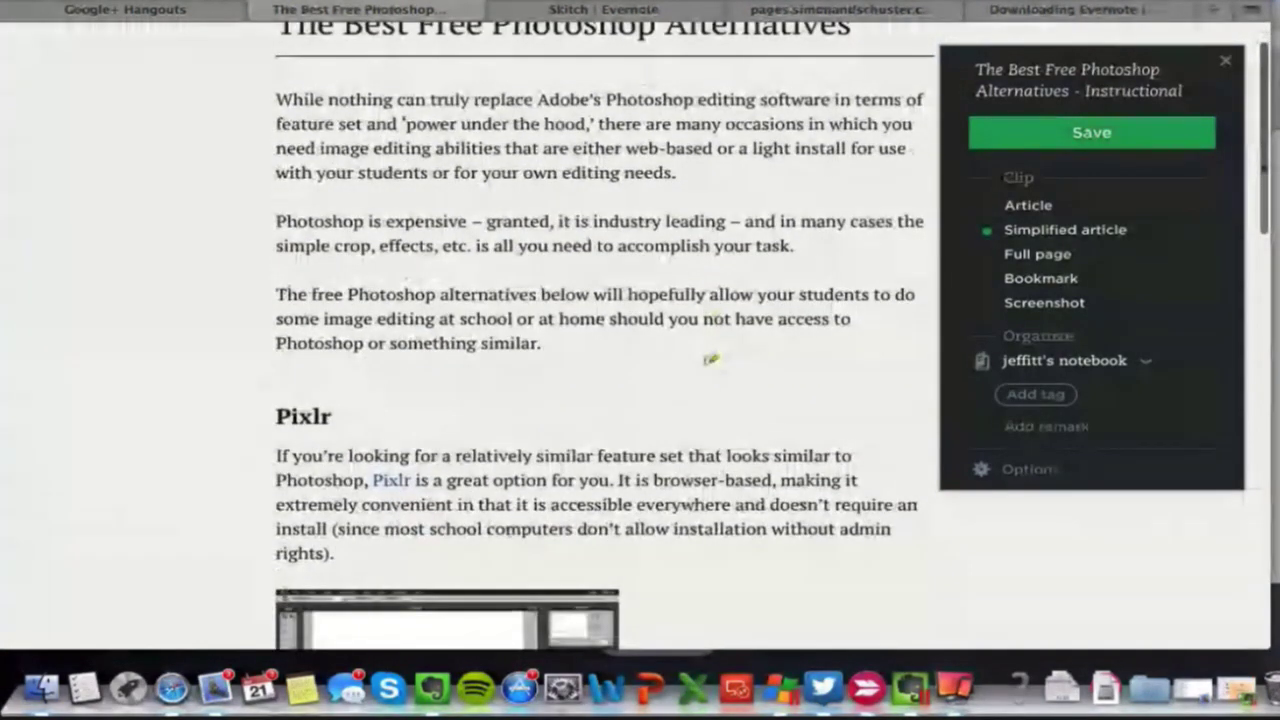
scroll(710, 362, "down", 5)
scroll(710, 366, "down", 12)
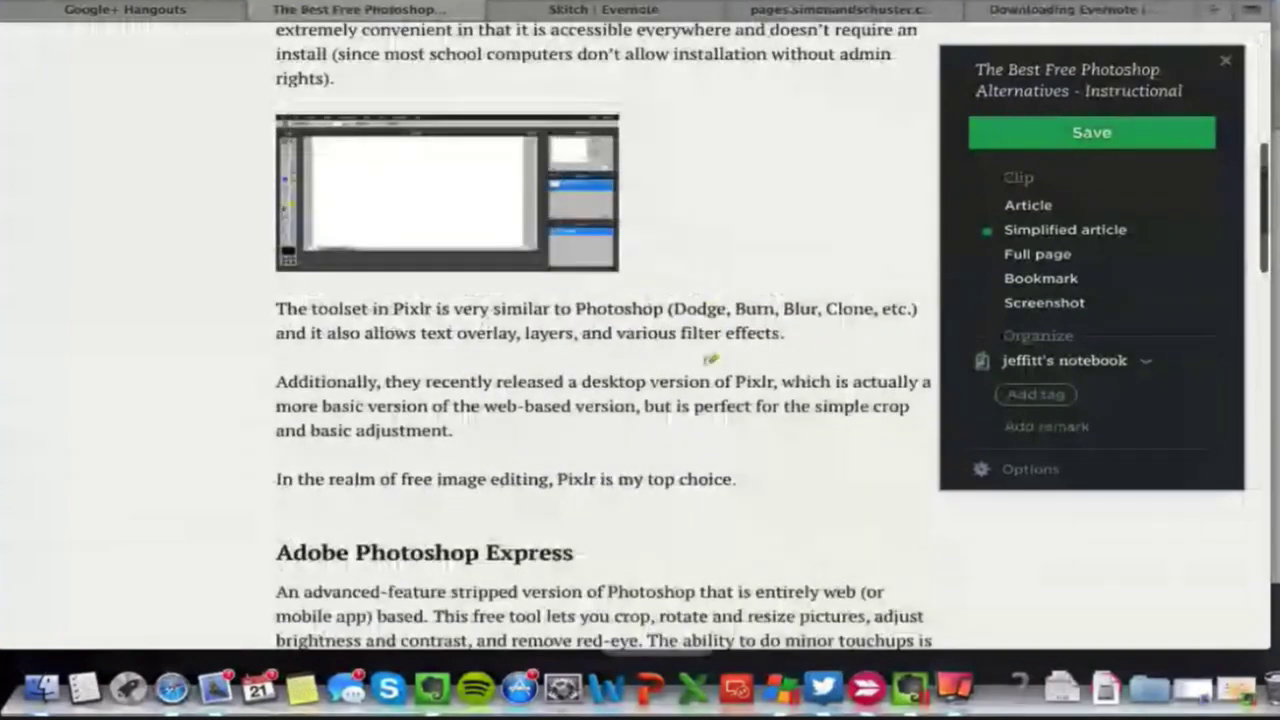
scroll(710, 366, "down", 6)
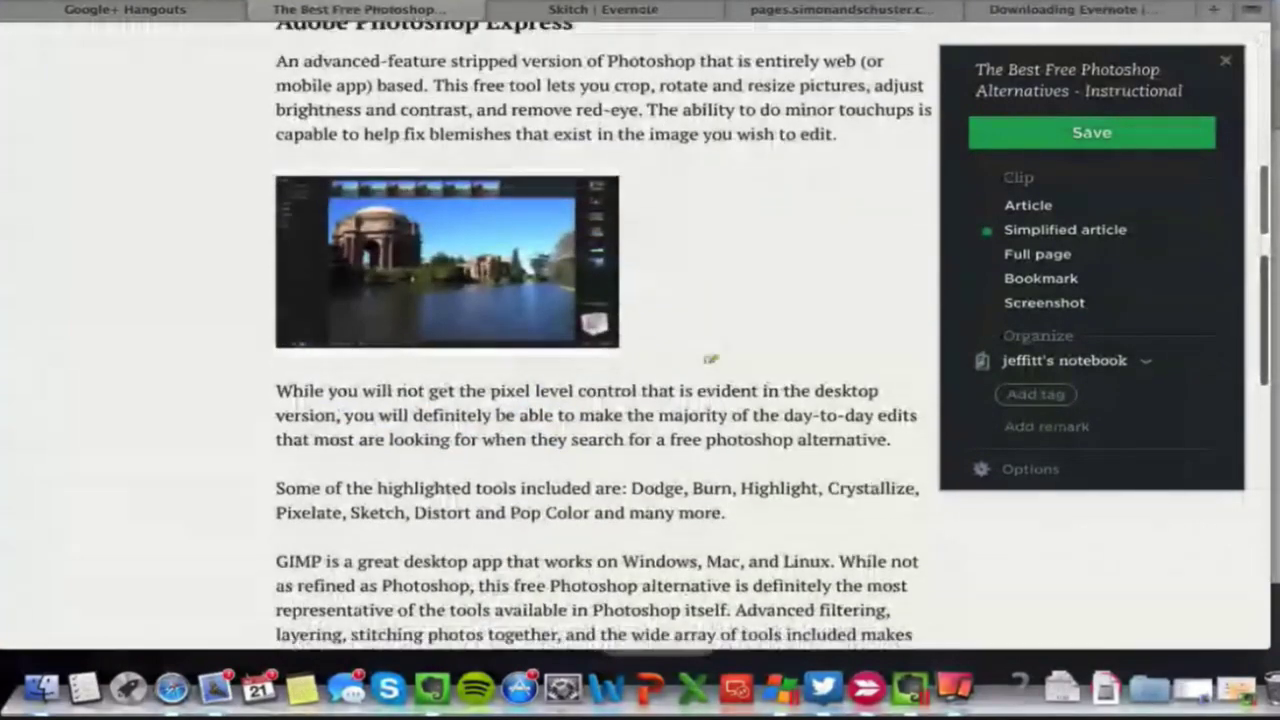
scroll(710, 366, "down", 12)
scroll(708, 357, "down", 13)
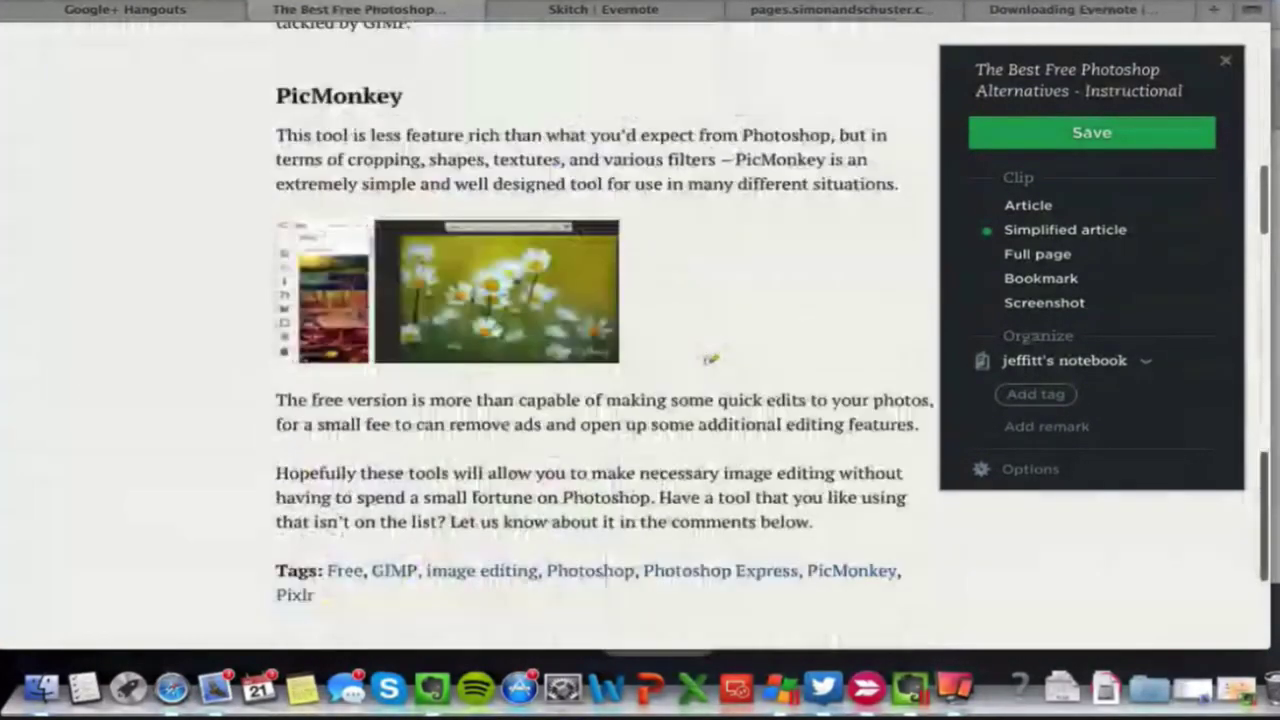
scroll(710, 358, "up", 20)
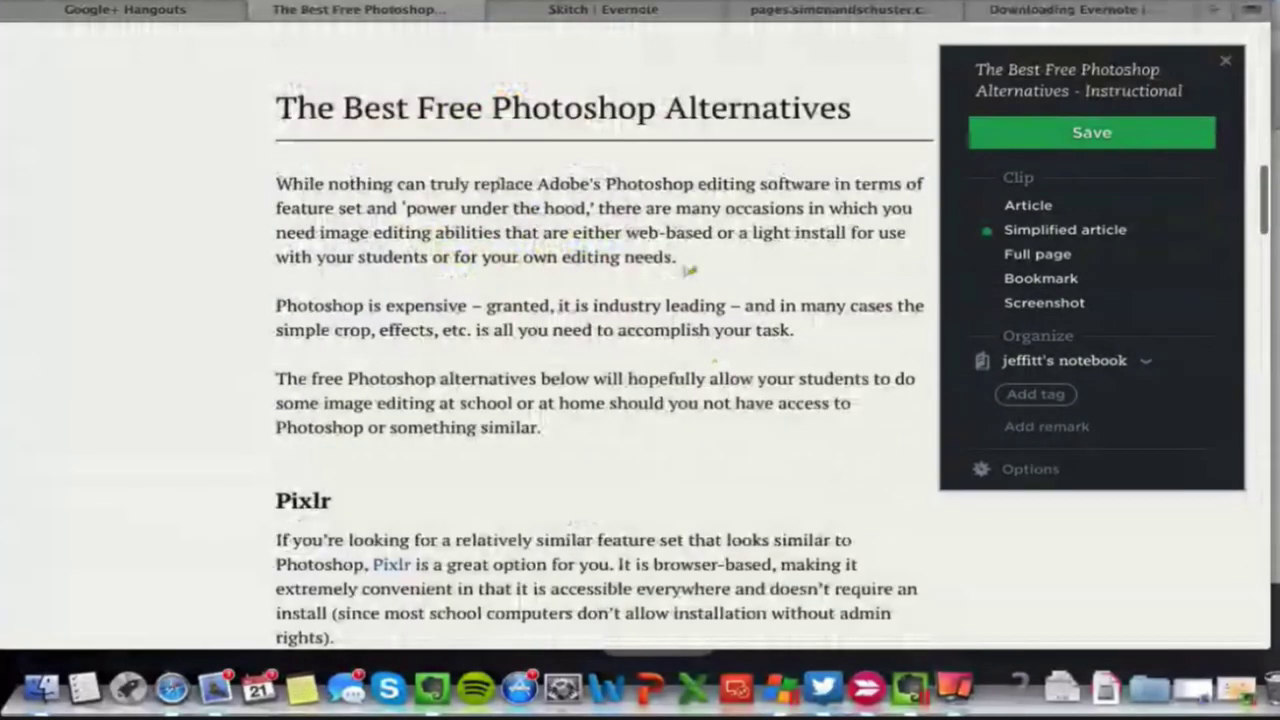
left_click_drag(475, 208, 680, 208)
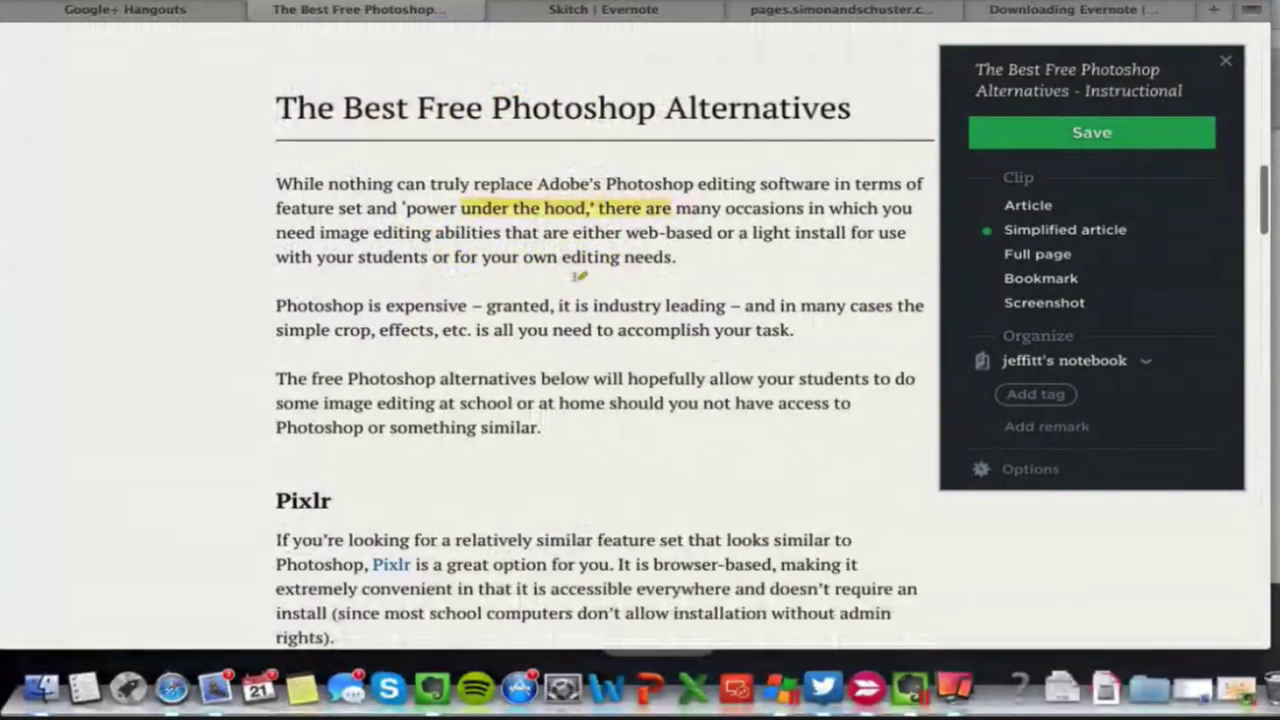
- Try the Full page clip format and set the clip back to Article
left_click(1038, 254)
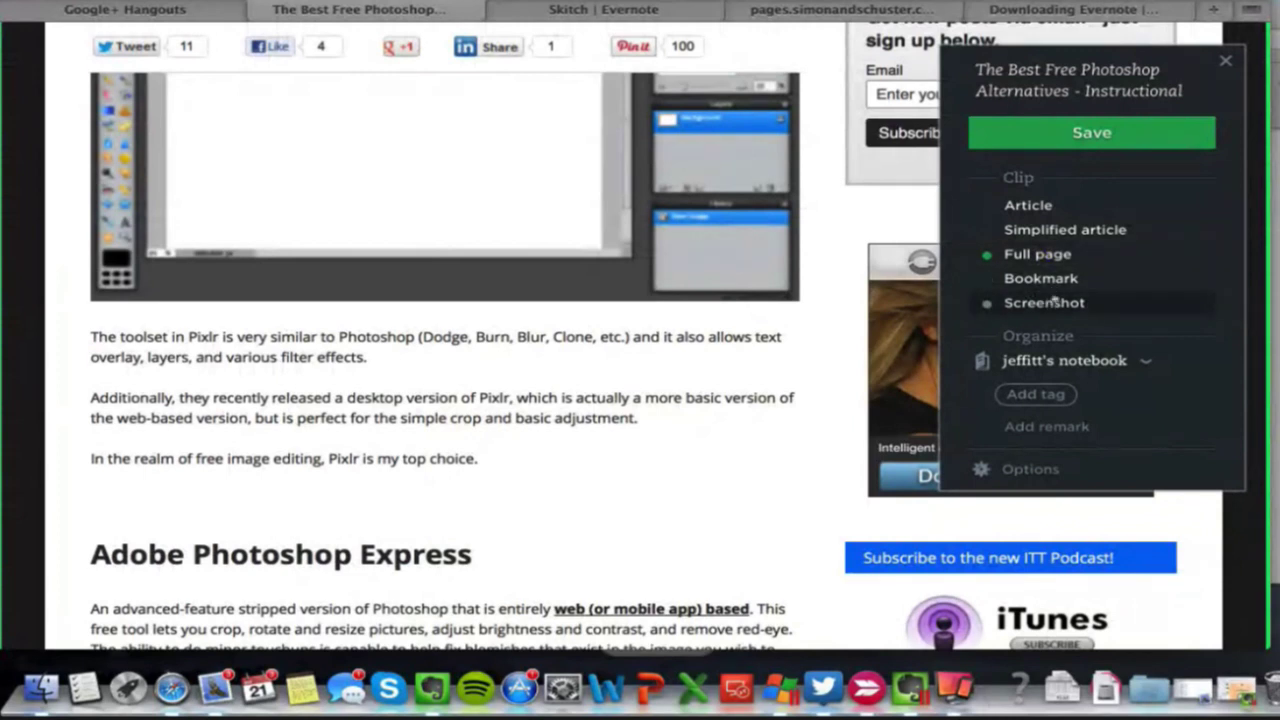
left_click(1078, 206)
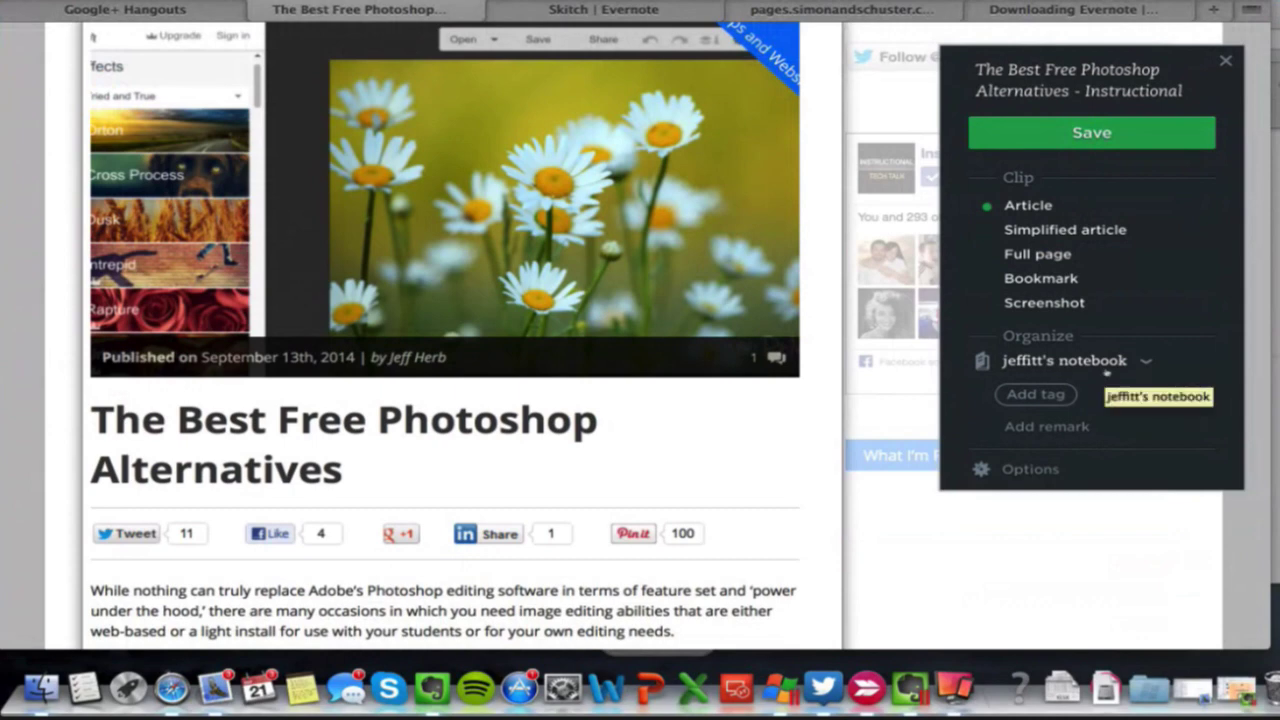
- Add the tag "Photoshop" to the article clip
left_click(1036, 394)
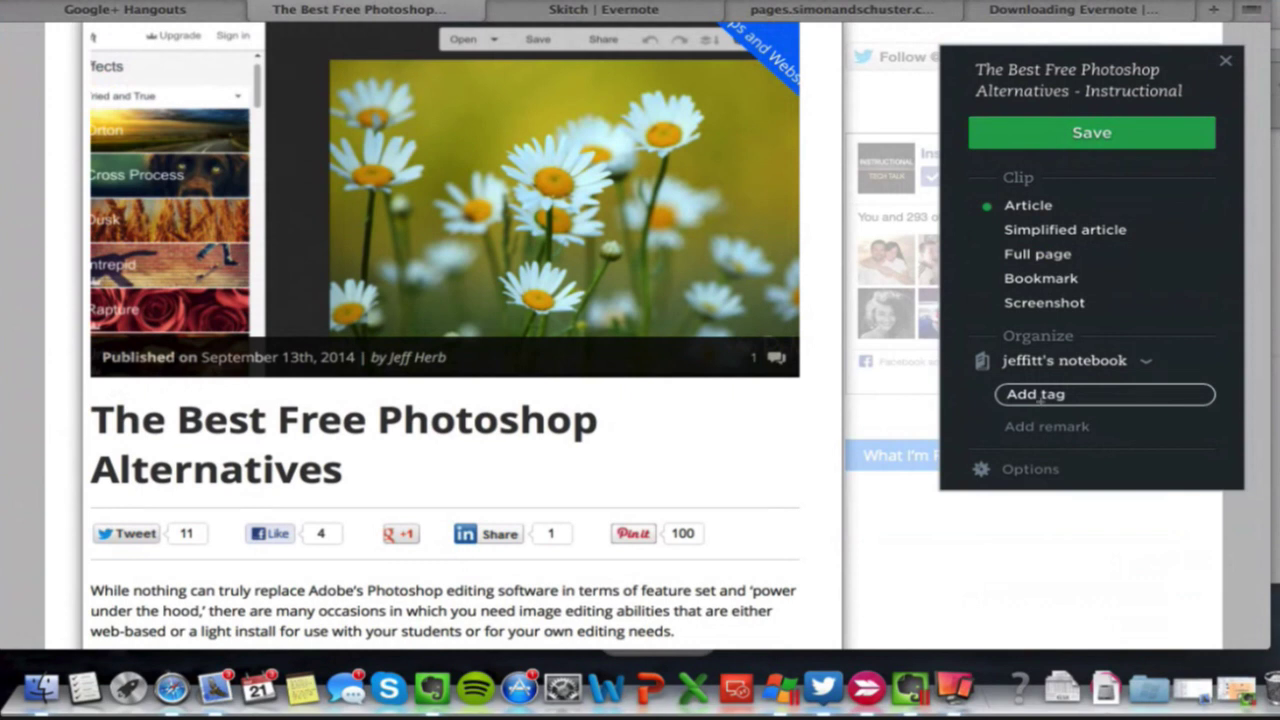
type("Photoshpo")
key("Return")
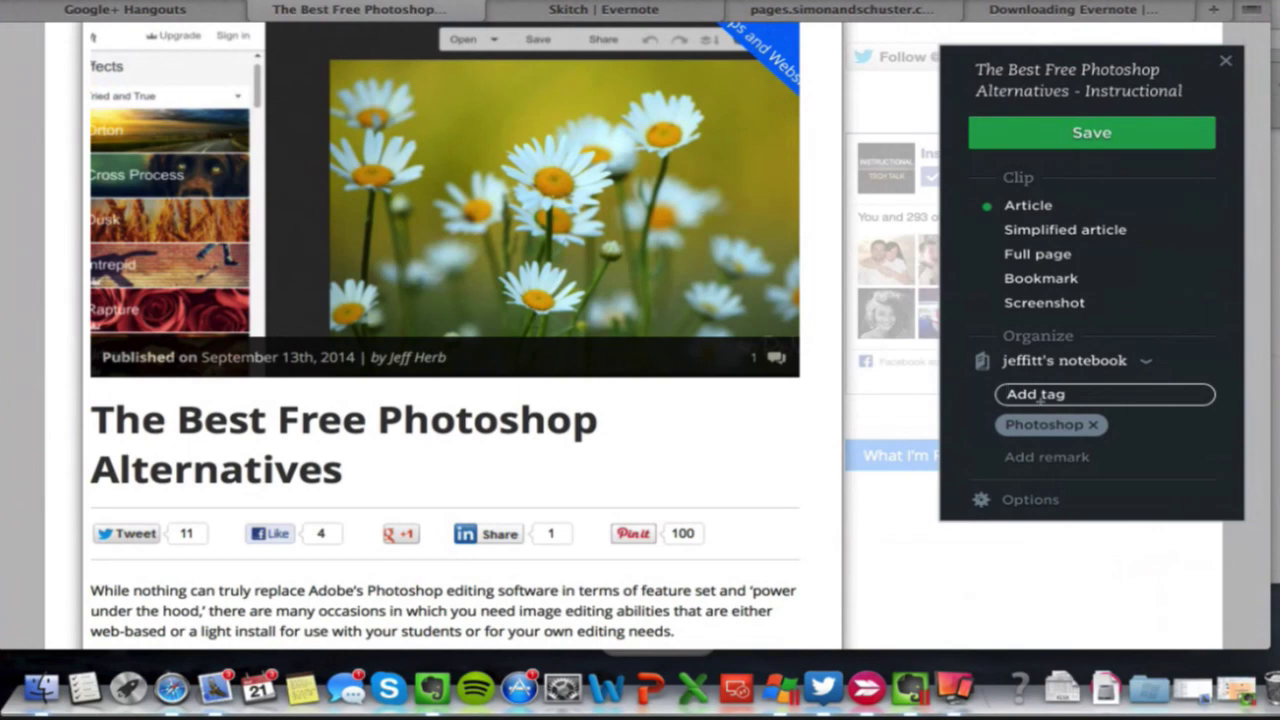
- Add the tag "Instructional Tech Talk" to the article clip and save the clip to Evernote
type("Instructional Tech Talk")
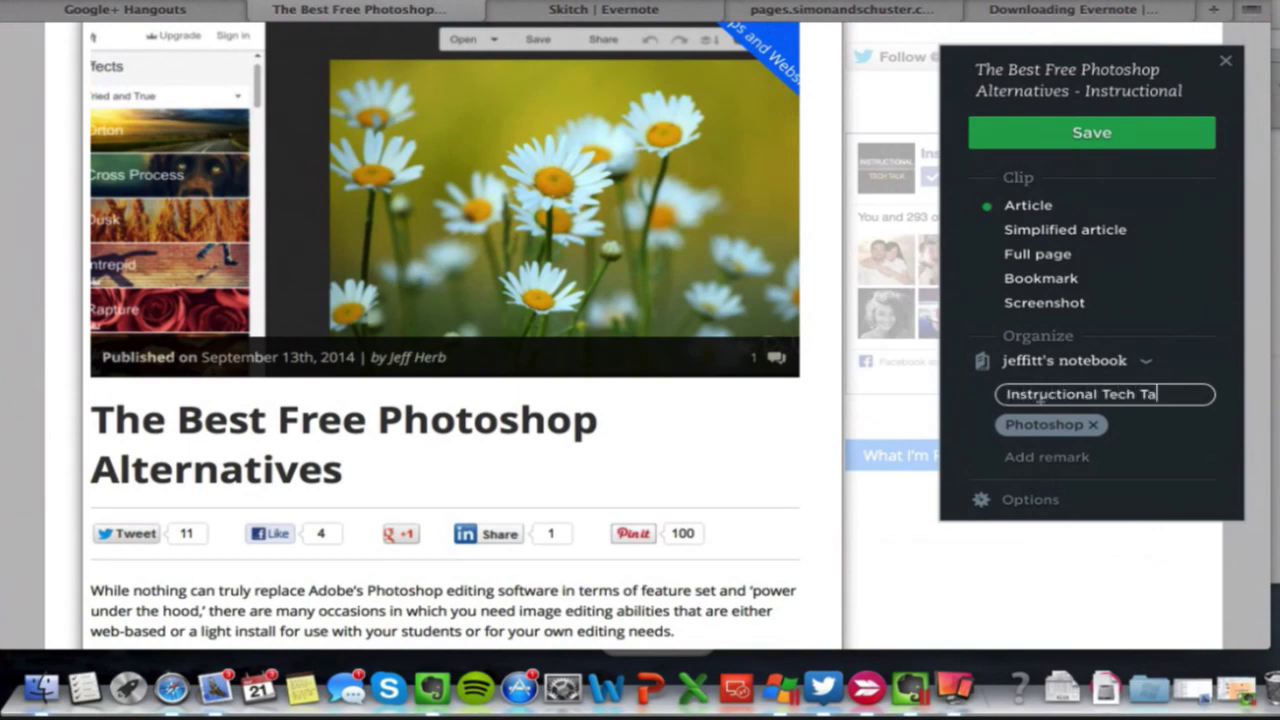
key("Return")
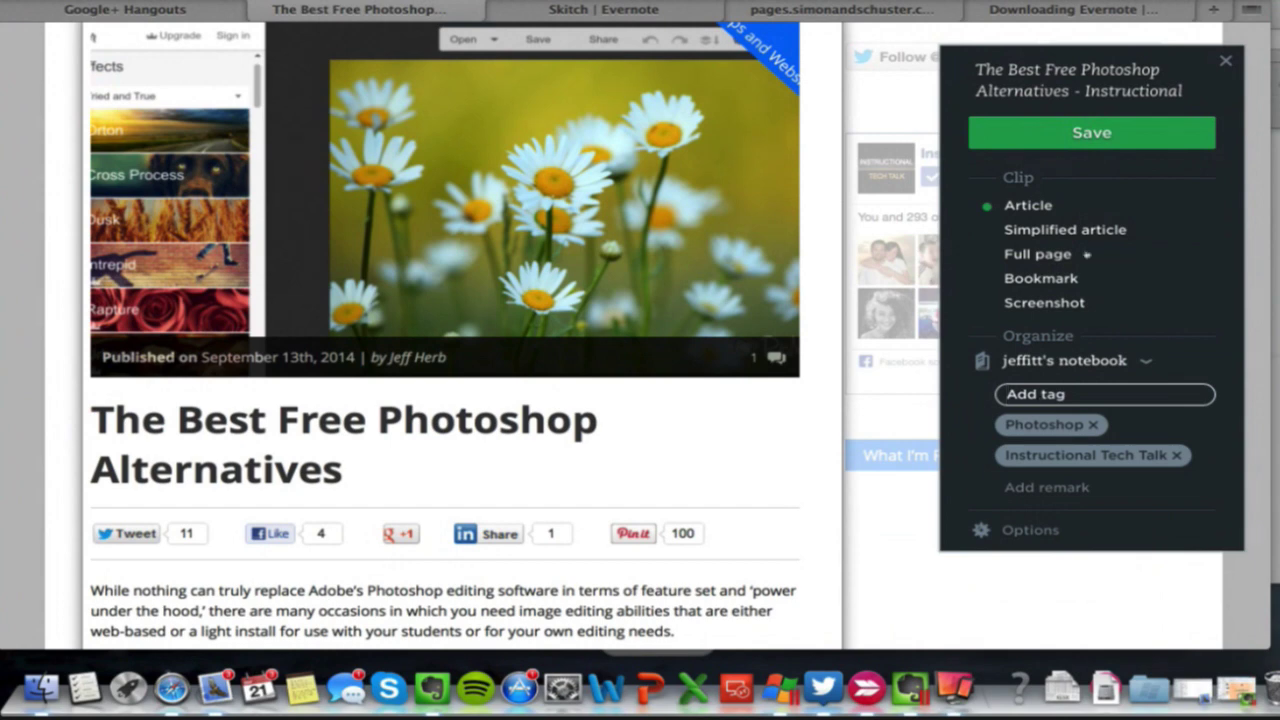
left_click(1062, 138)
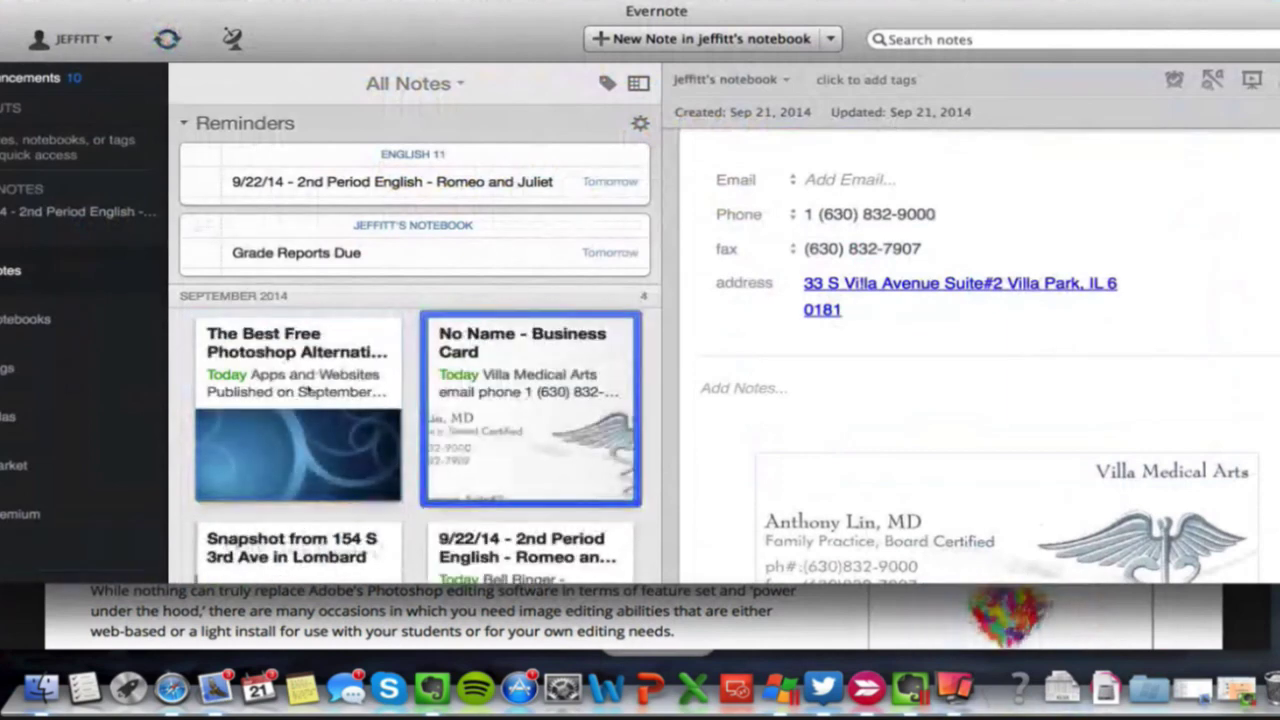
- Open the clipped Photoshop alternatives note in its own Evernote window, read through its content, and close the window
left_click(308, 391)
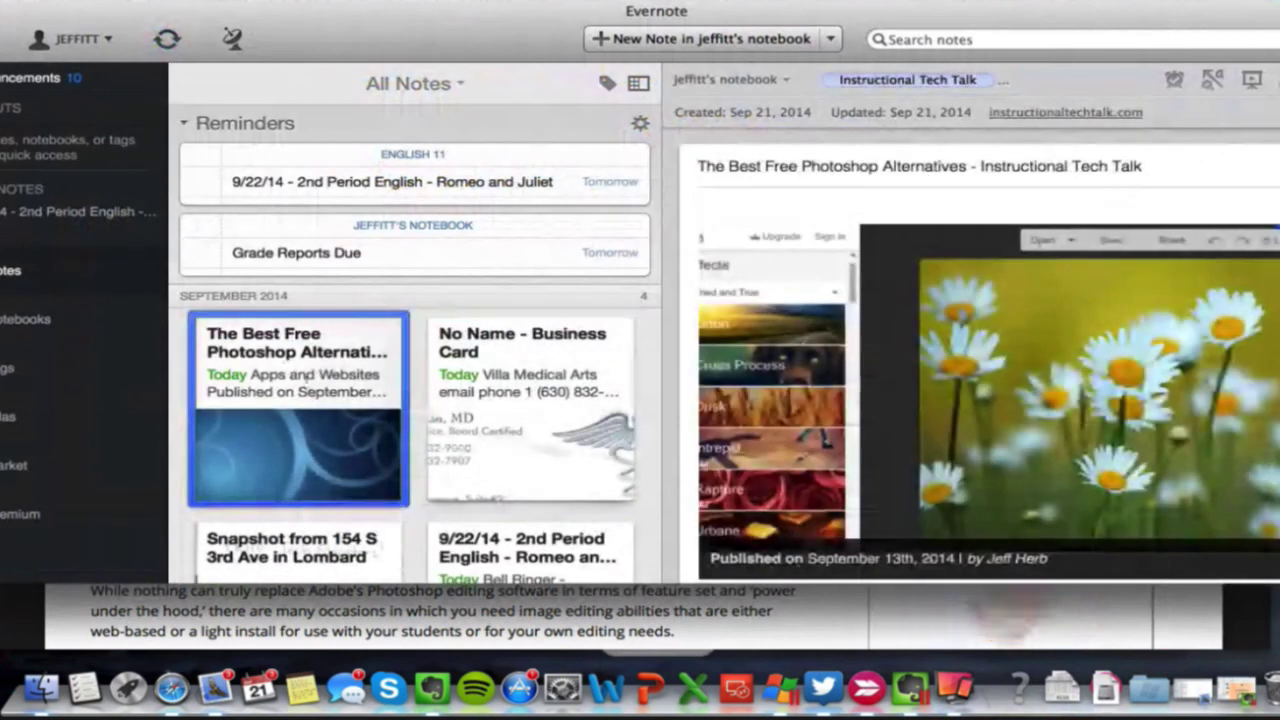
double_click(285, 372)
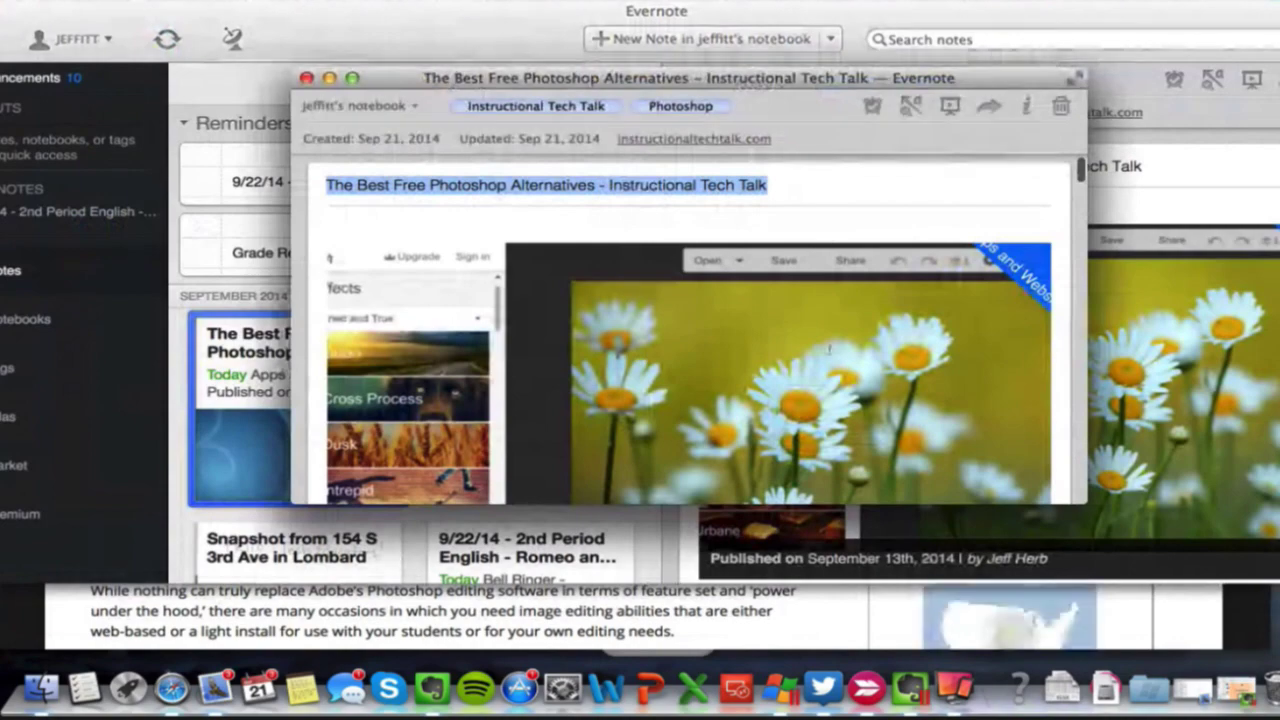
scroll(829, 349, "down", 10)
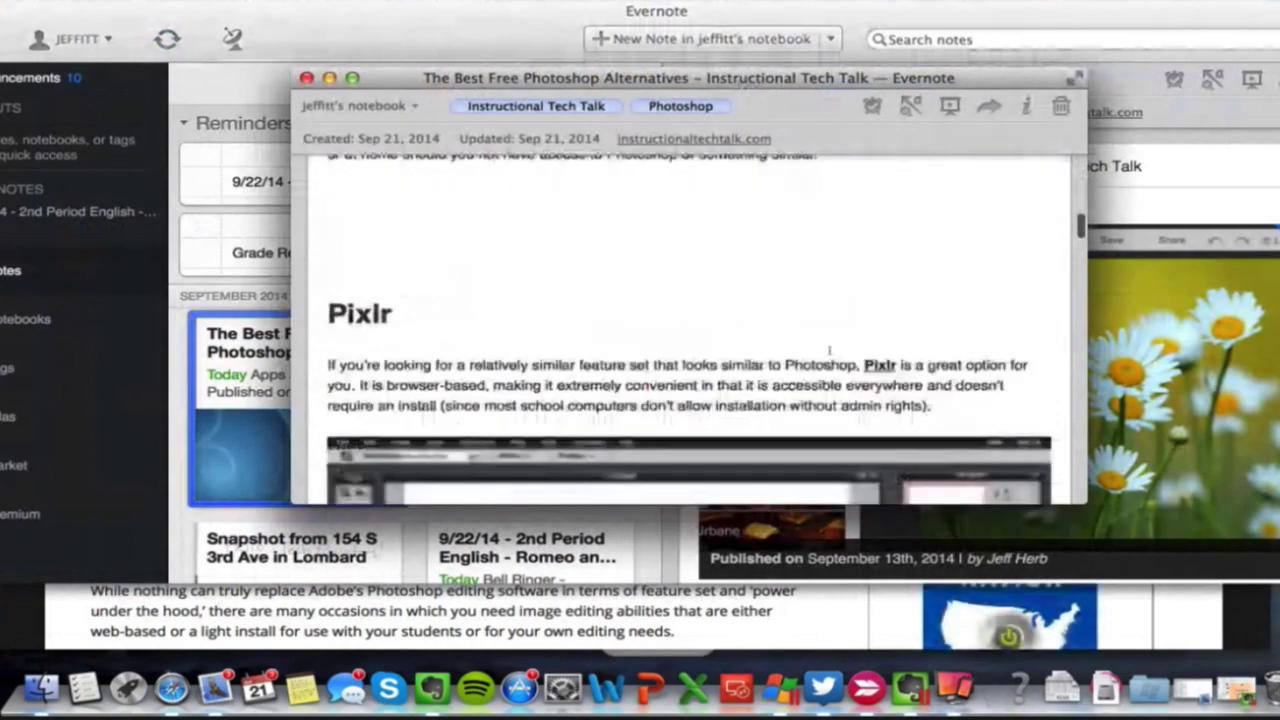
scroll(829, 349, "down", 10)
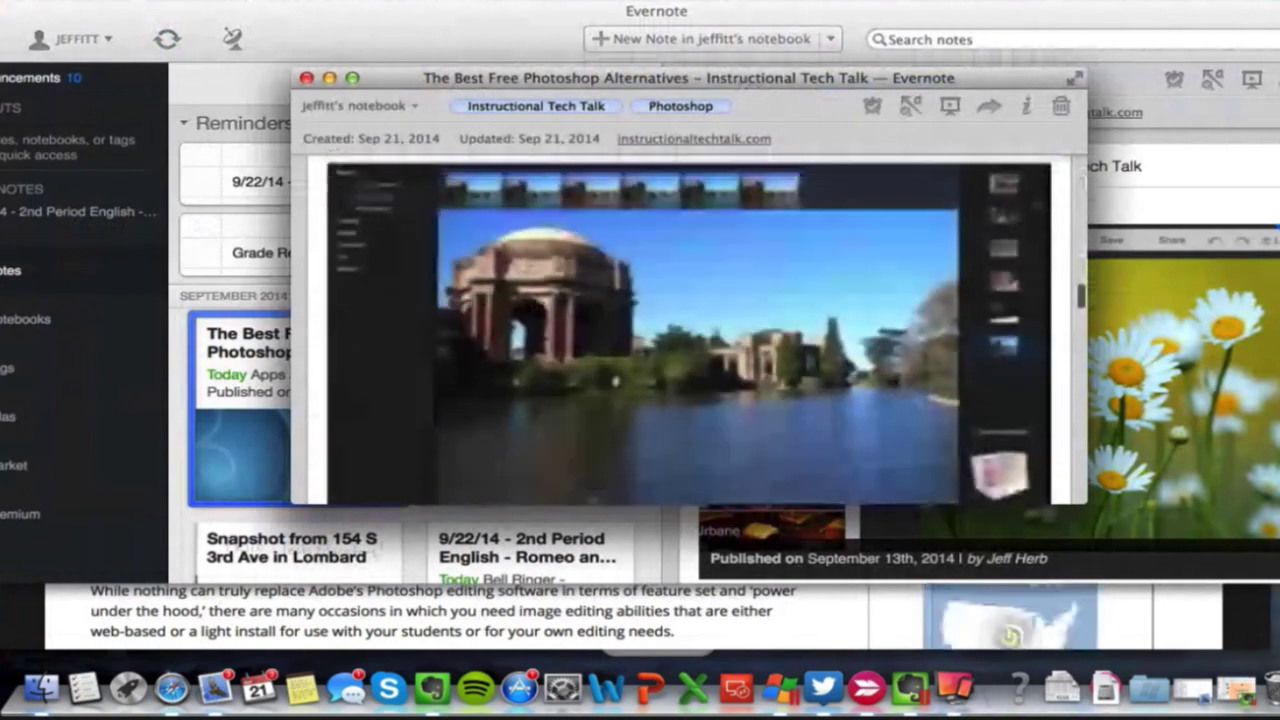
scroll(829, 349, "down", 10)
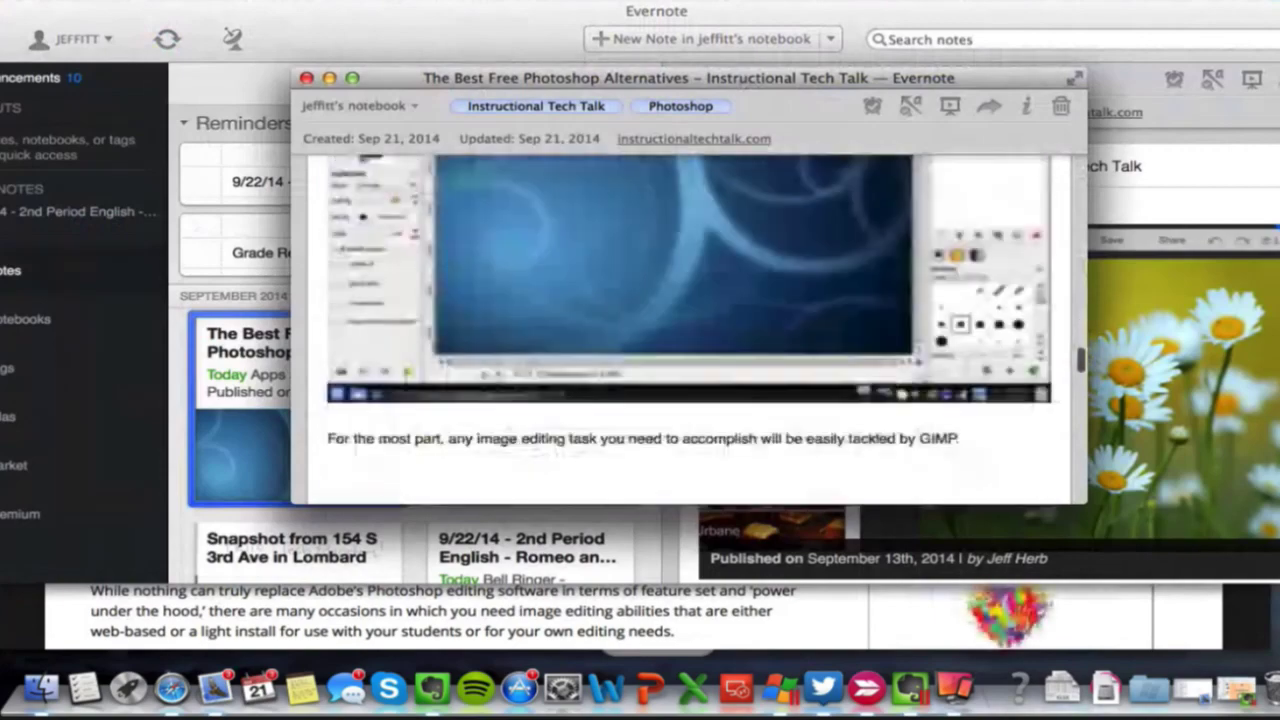
scroll(689, 330, "down", 10)
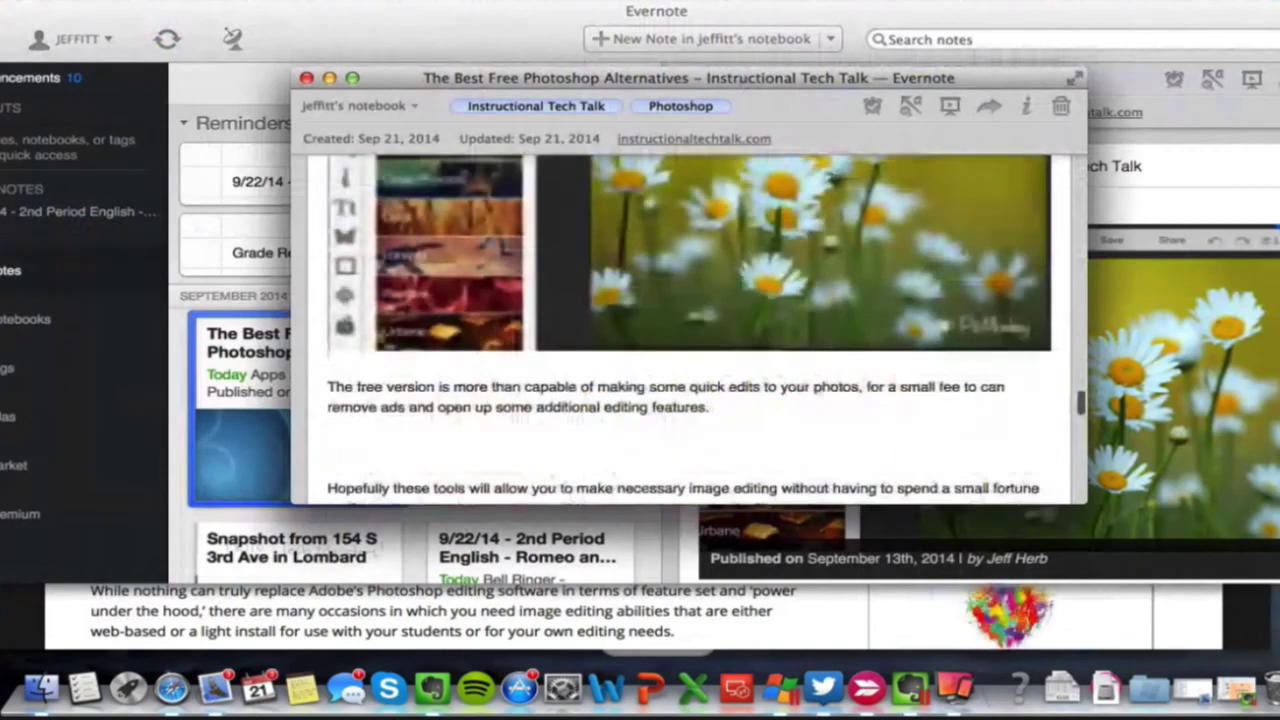
left_click(306, 77)
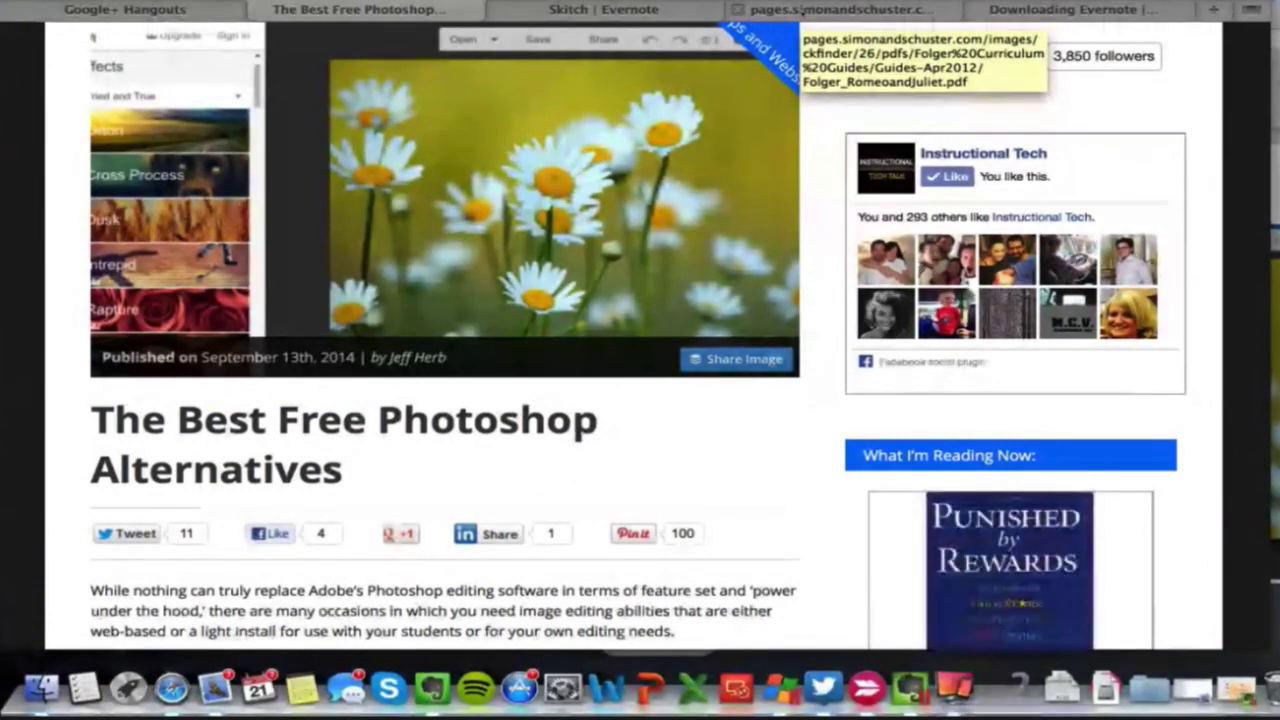
- Open the Simon & Schuster Romeo and Juliet curriculum guide PDF from the Google results and browse to its Character Connections page
left_click(778, 12)
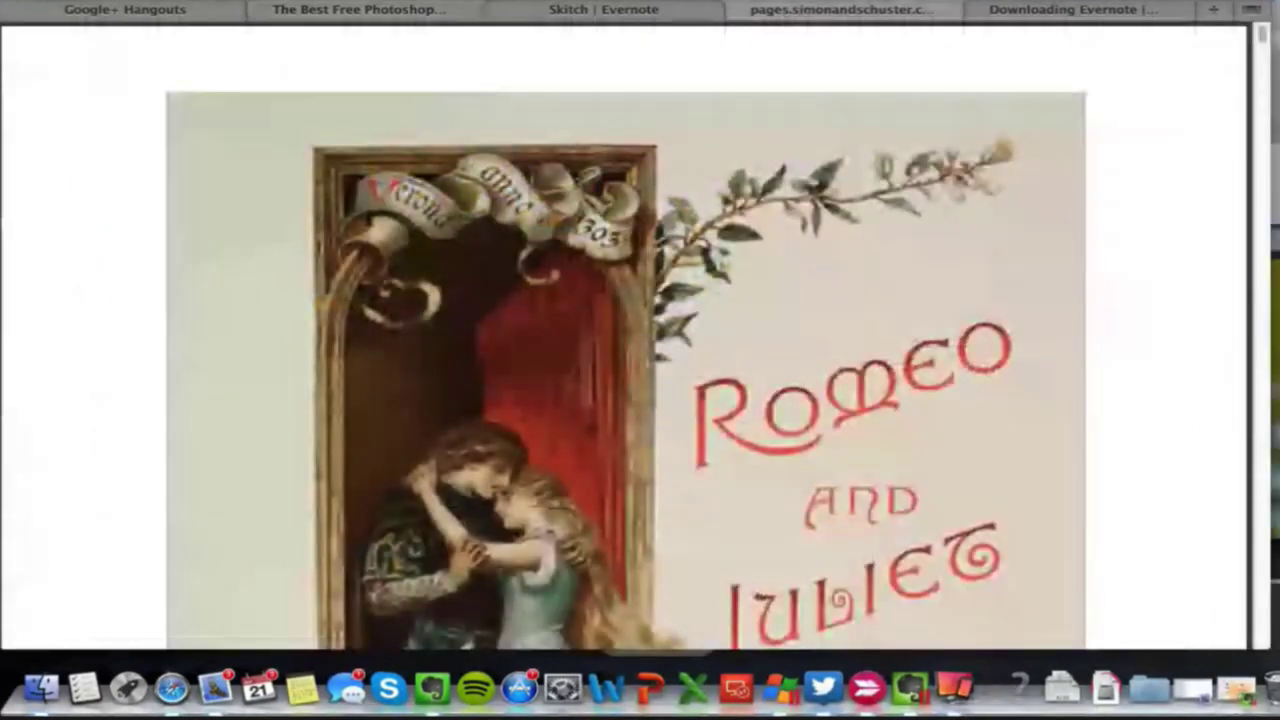
key("super+bracketleft")
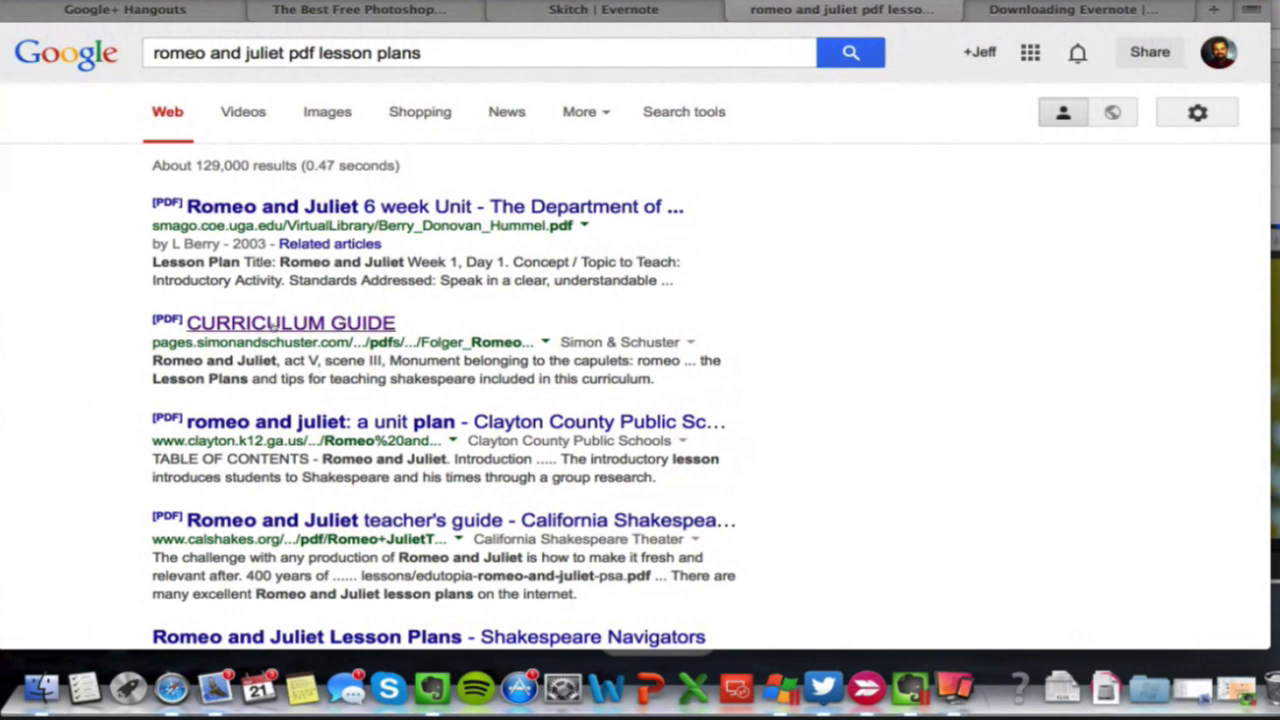
left_click(285, 330)
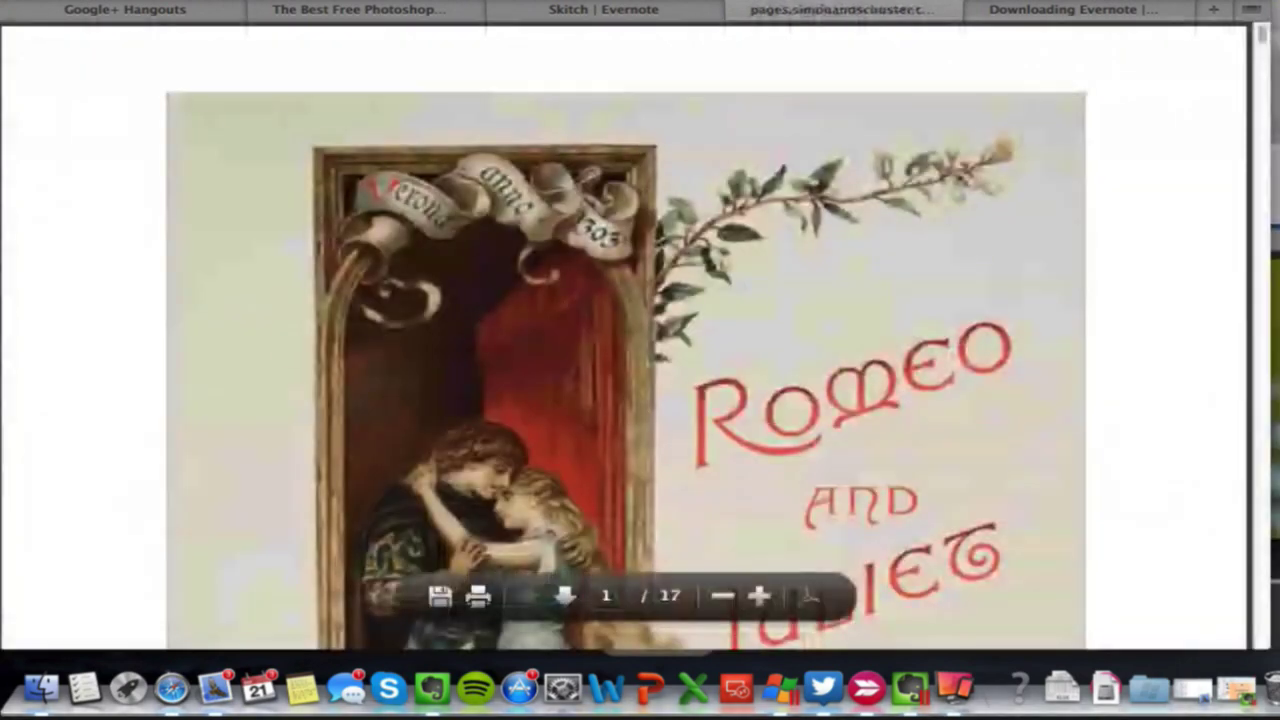
scroll(300, 360, "down", 15)
scroll(640, 340, "down", 8)
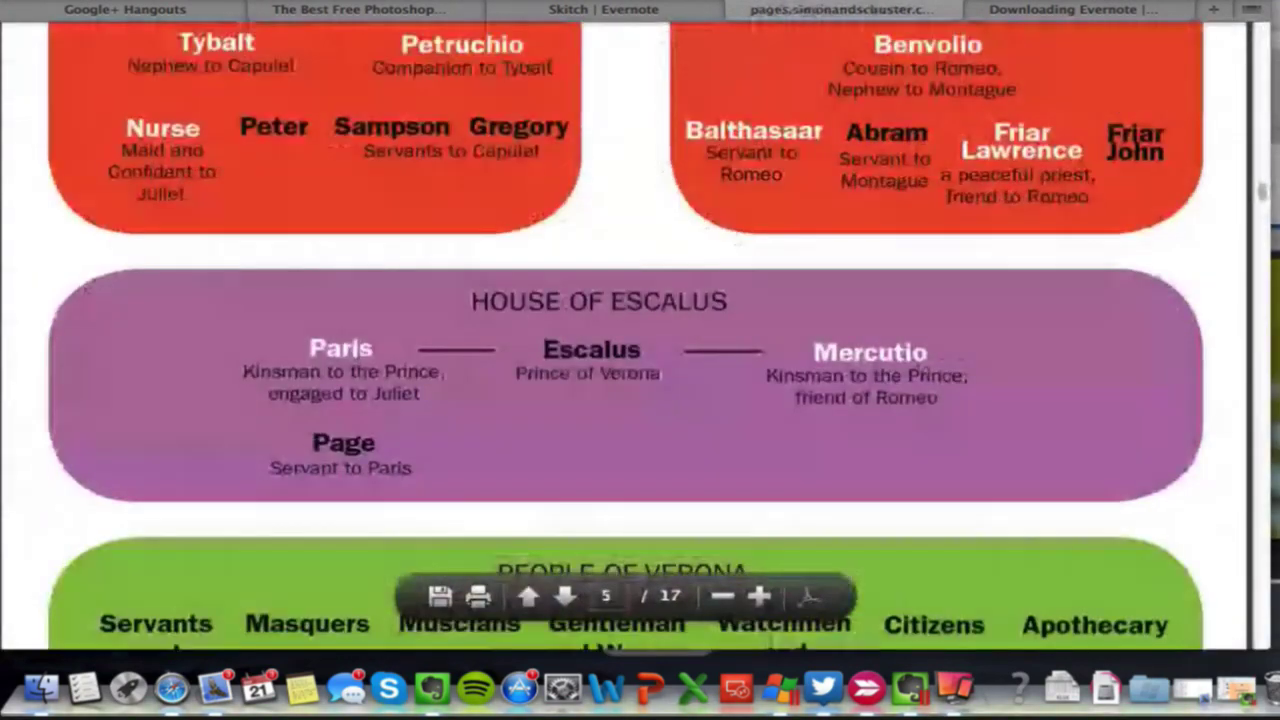
scroll(640, 340, "up", 10)
scroll(640, 340, "down", 8)
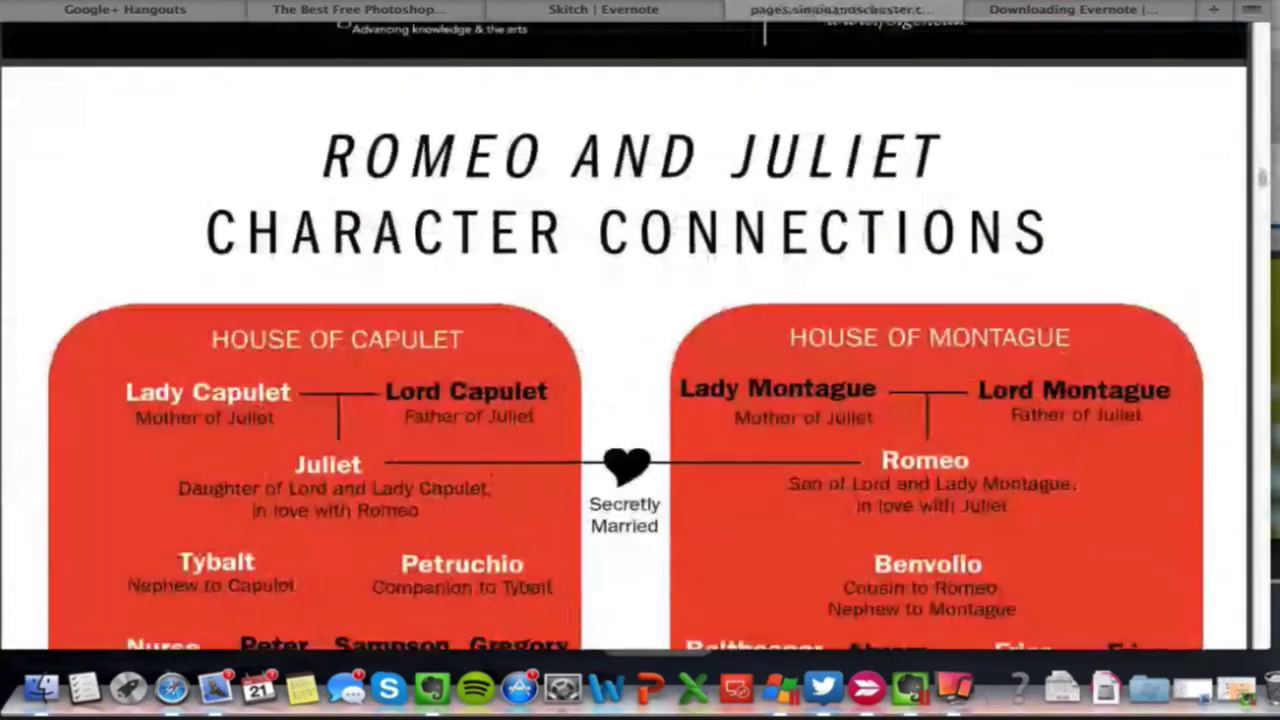
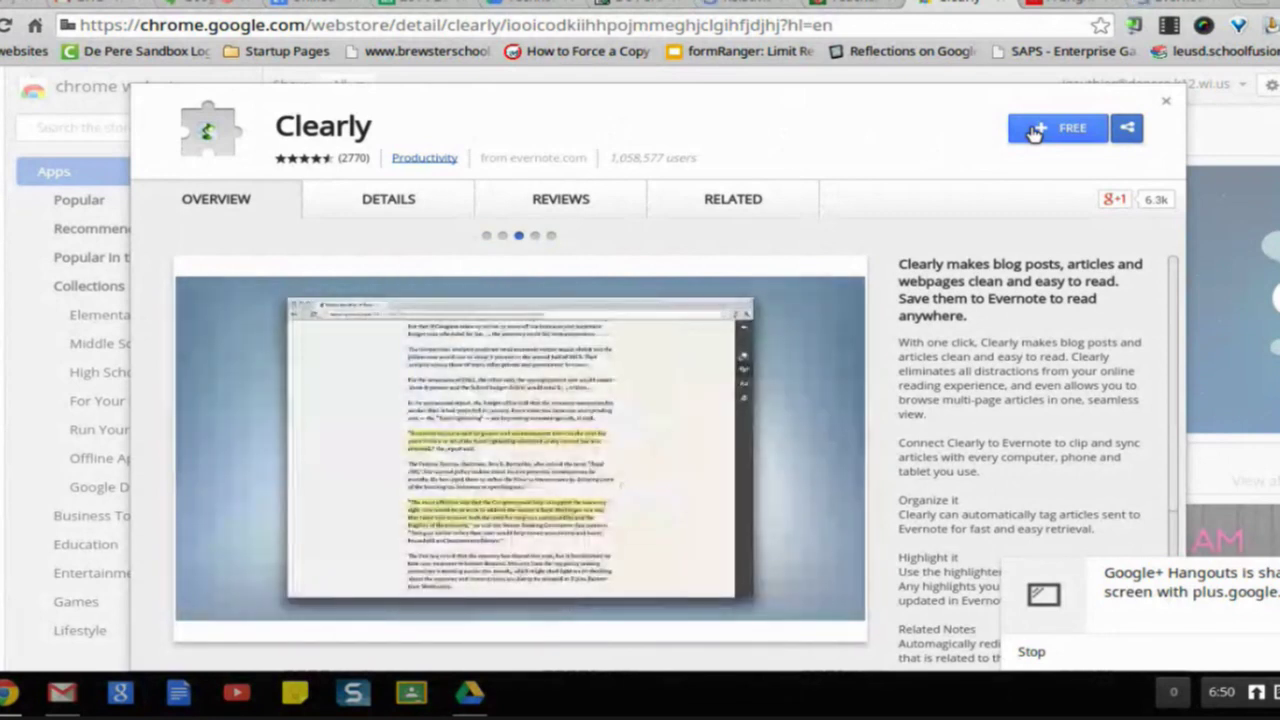
- Install the free Clearly extension from the Chrome Web Store and confirm adding it
left_click(1035, 133)
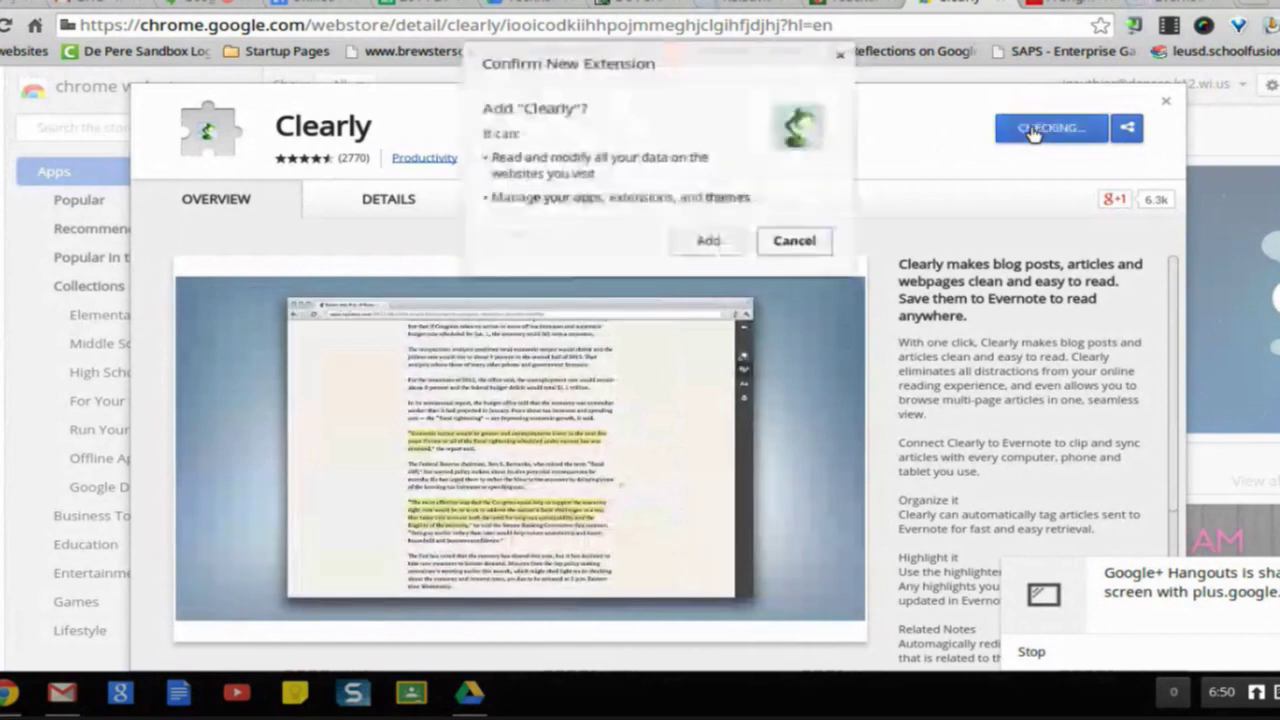
left_click(712, 241)
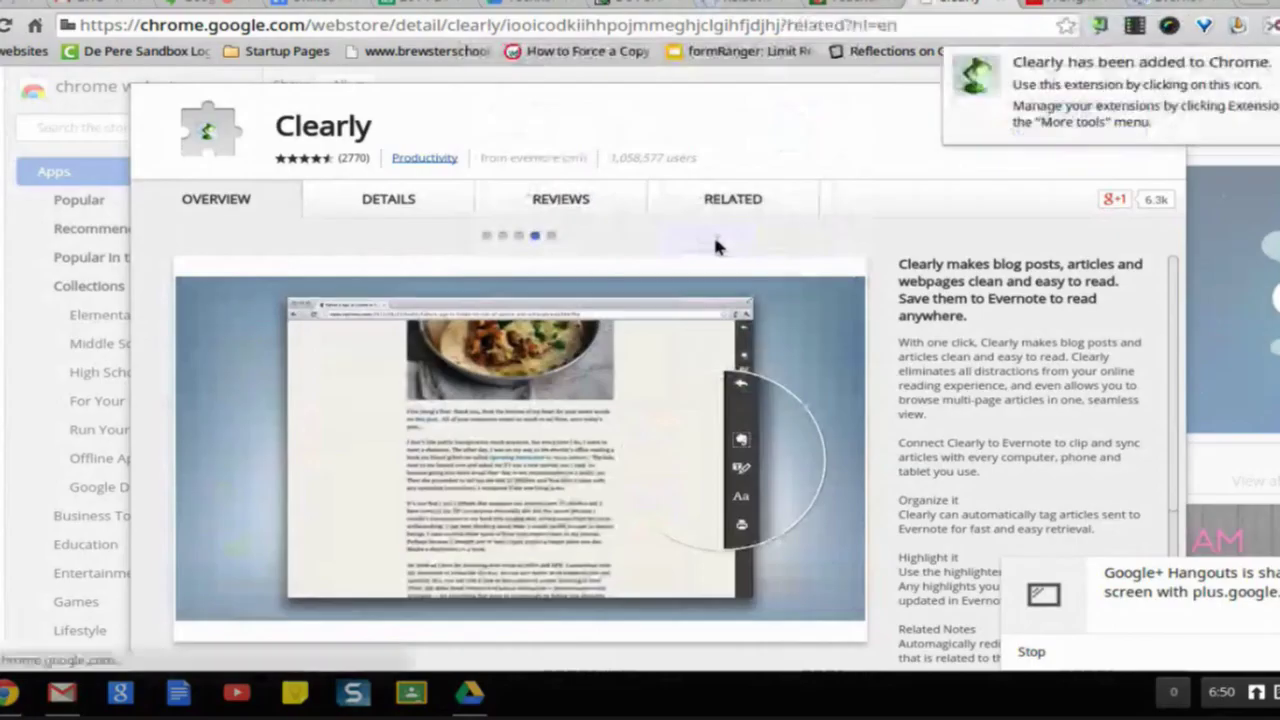
left_click(716, 205)
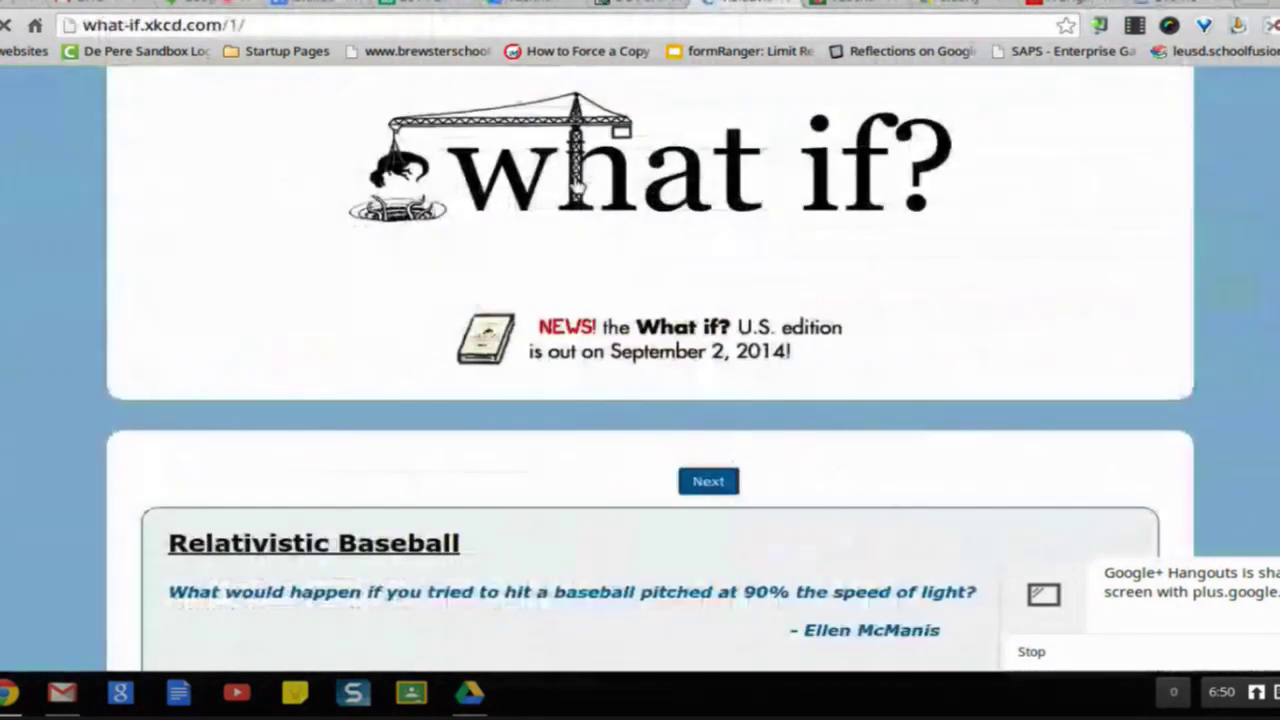
- Look through the "Relativistic Baseball" article on the what-if.xkcd.com page
scroll(403, 317, "down", 3)
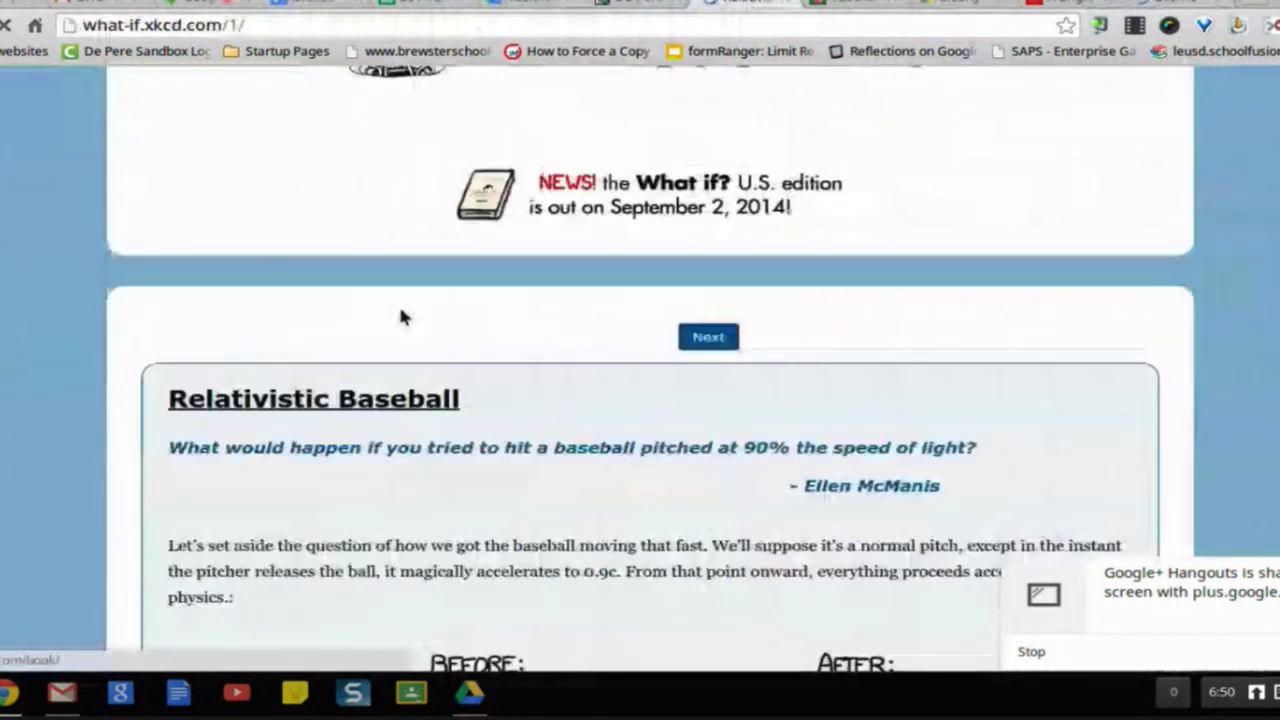
scroll(400, 317, "down", 2)
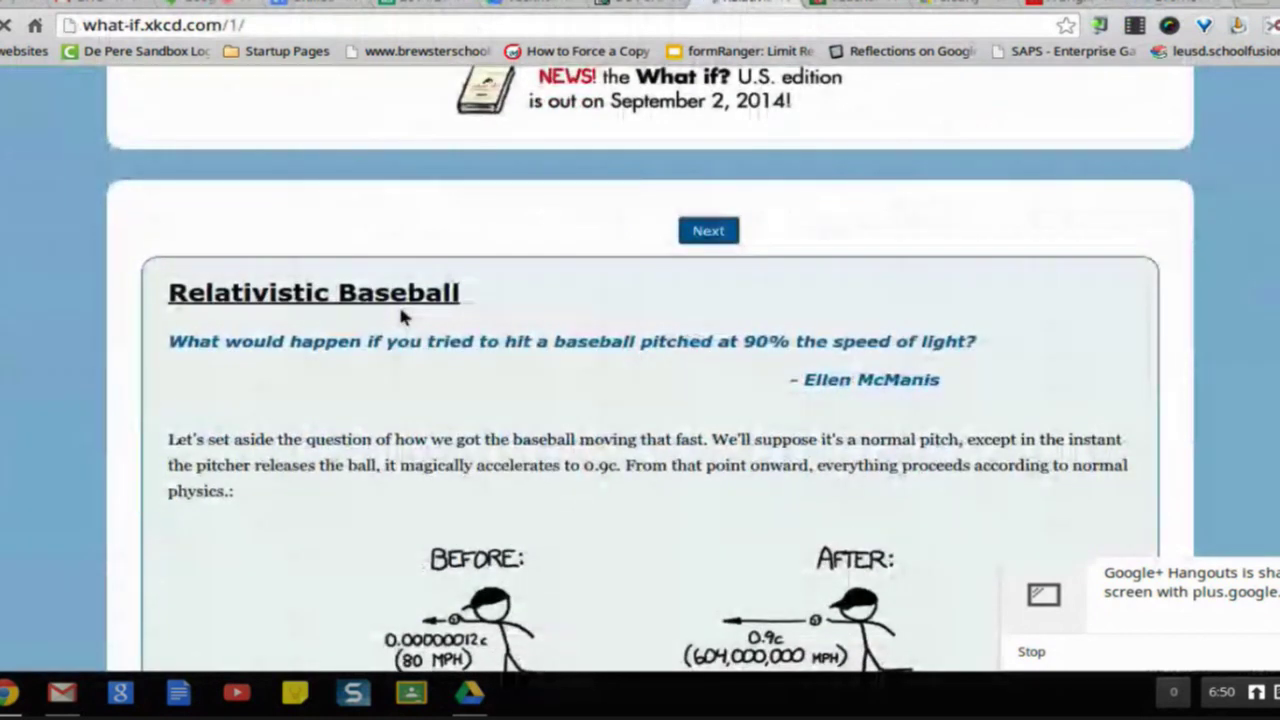
scroll(401, 316, "down", 1)
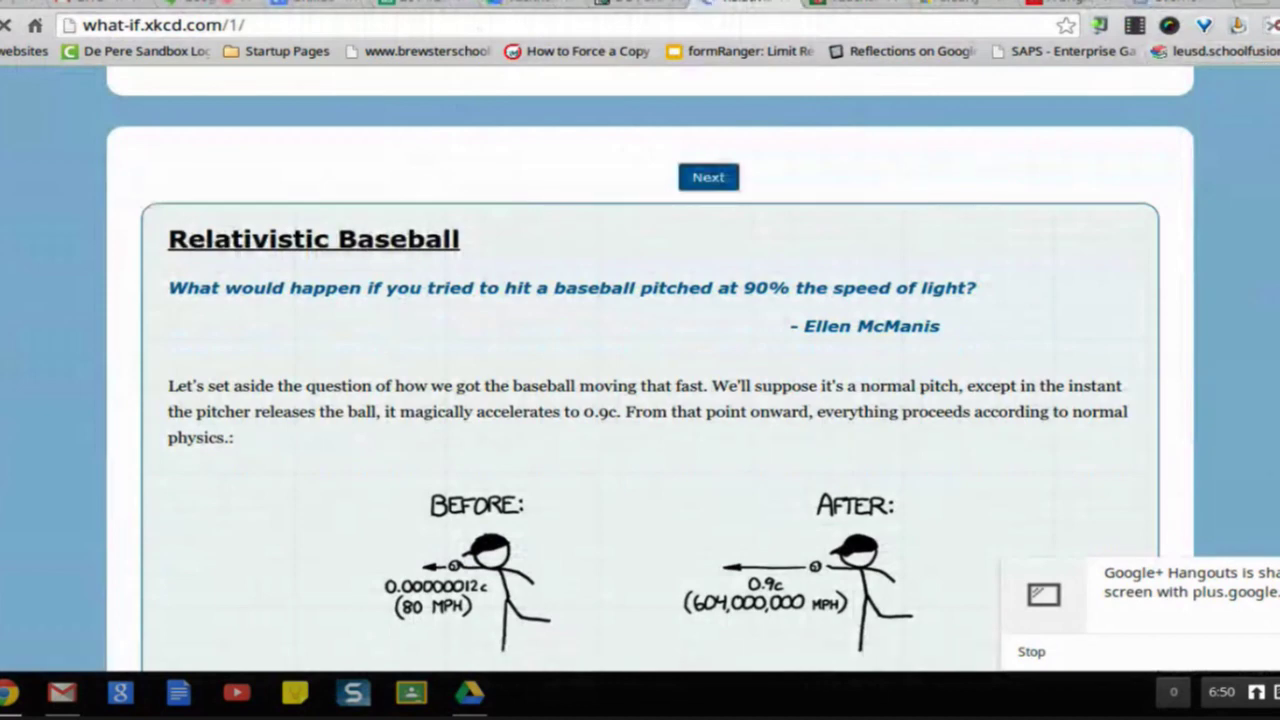
scroll(1214, 177, "down", 3)
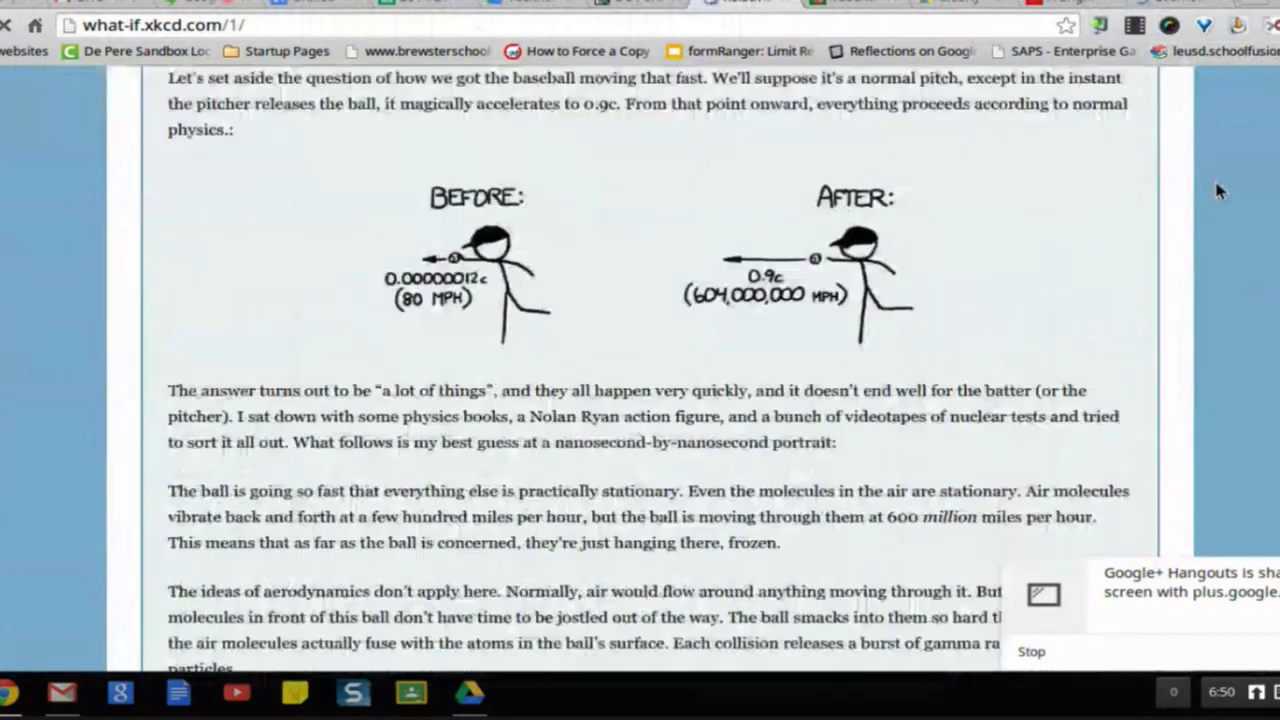
scroll(1218, 191, "up", 4)
scroll(1218, 191, "up", 1)
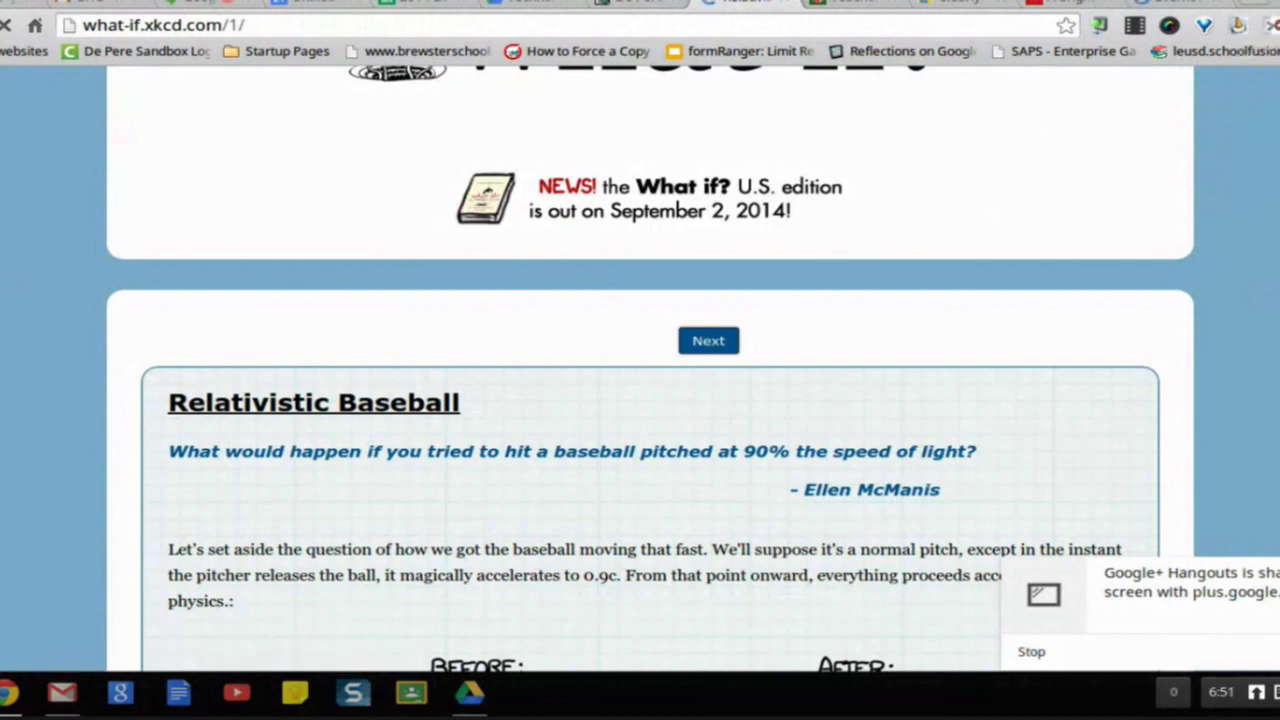
- Bring up the CNN solar energy article, visit Clearly's Web Store page through the extension, and return to the article
left_click(1045, 5)
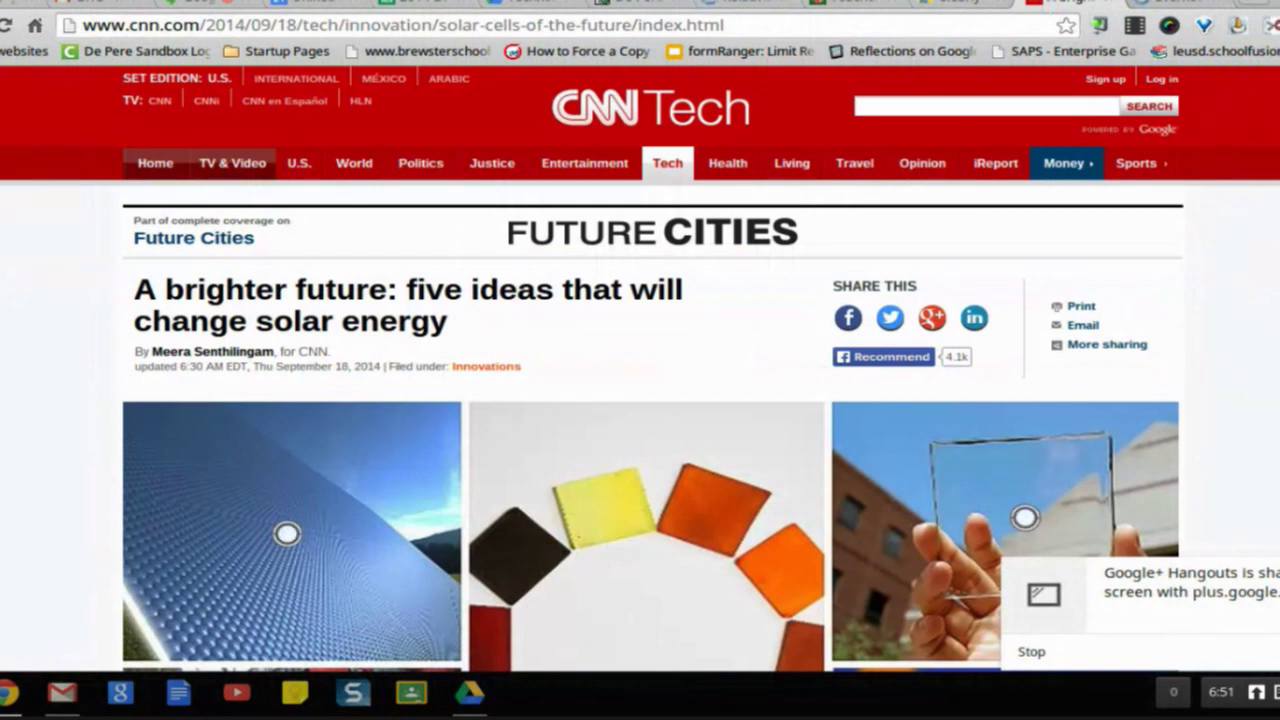
right_click(1238, 25)
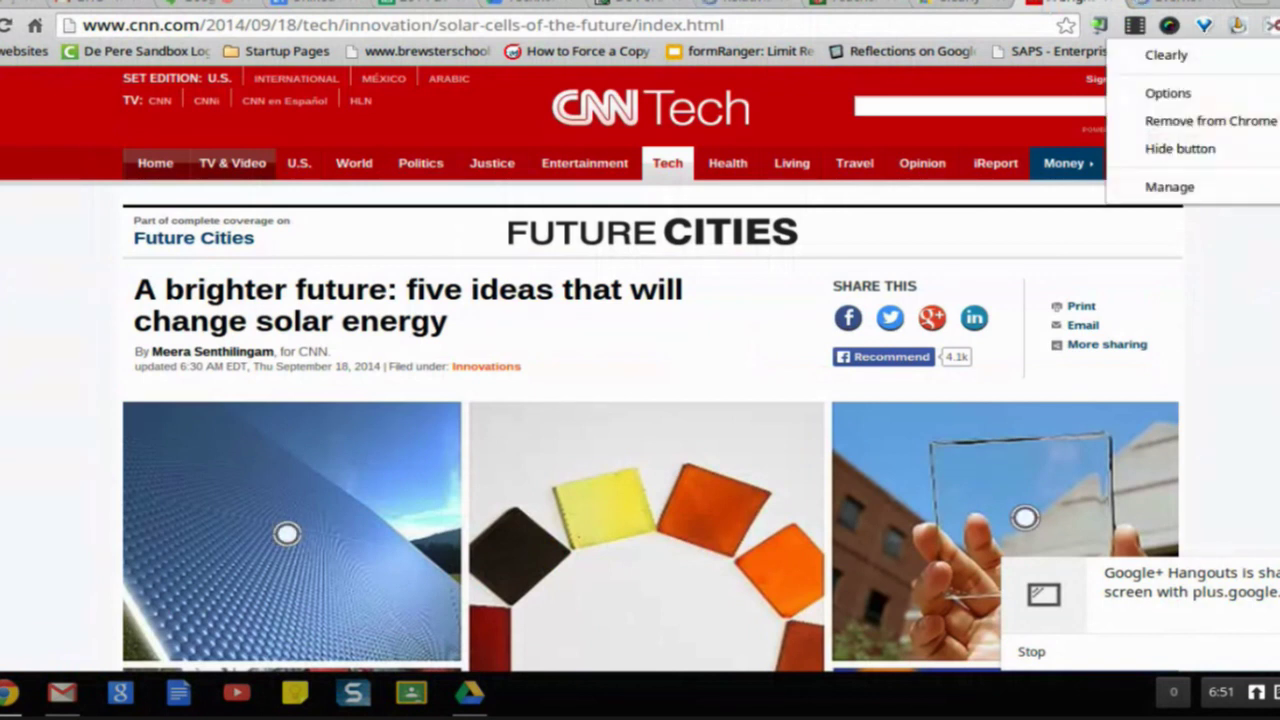
left_click(1246, 58)
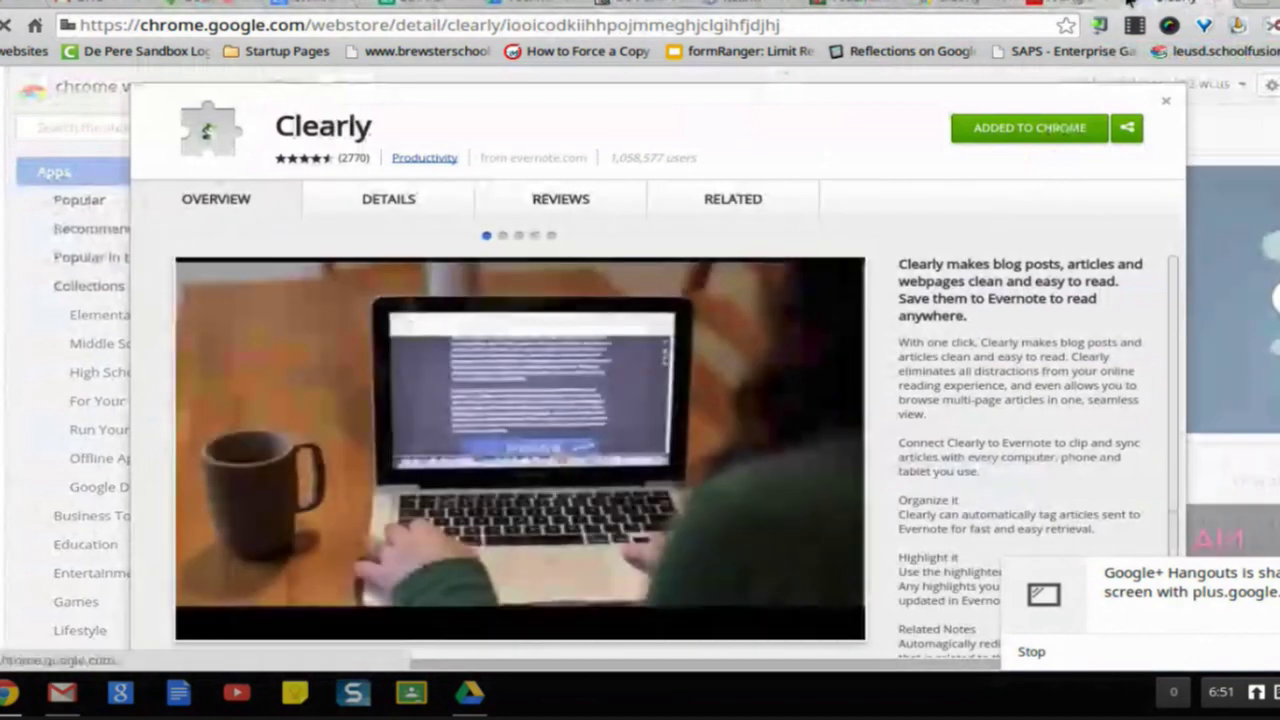
left_click(1052, 5)
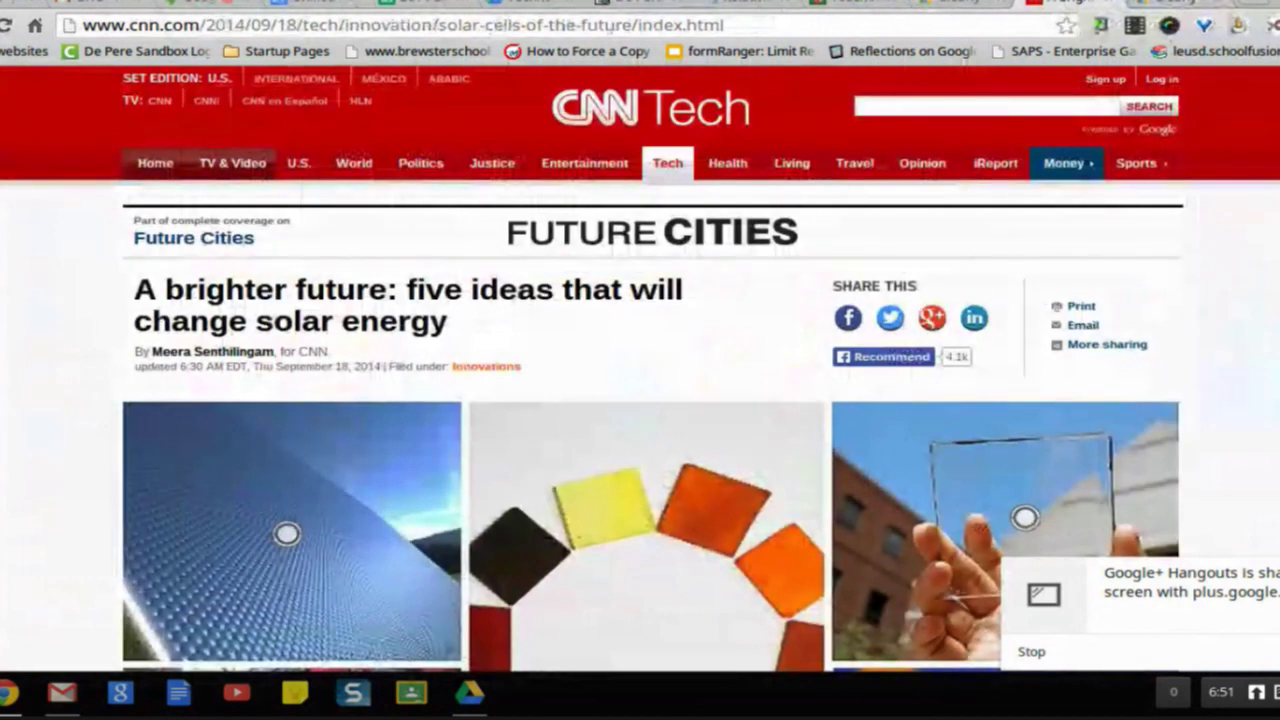
- Open the Clearly extension's options and review the shortcut, tag, notebook, Smart Filing and Related Notes settings
scroll(640, 380, "down", 10)
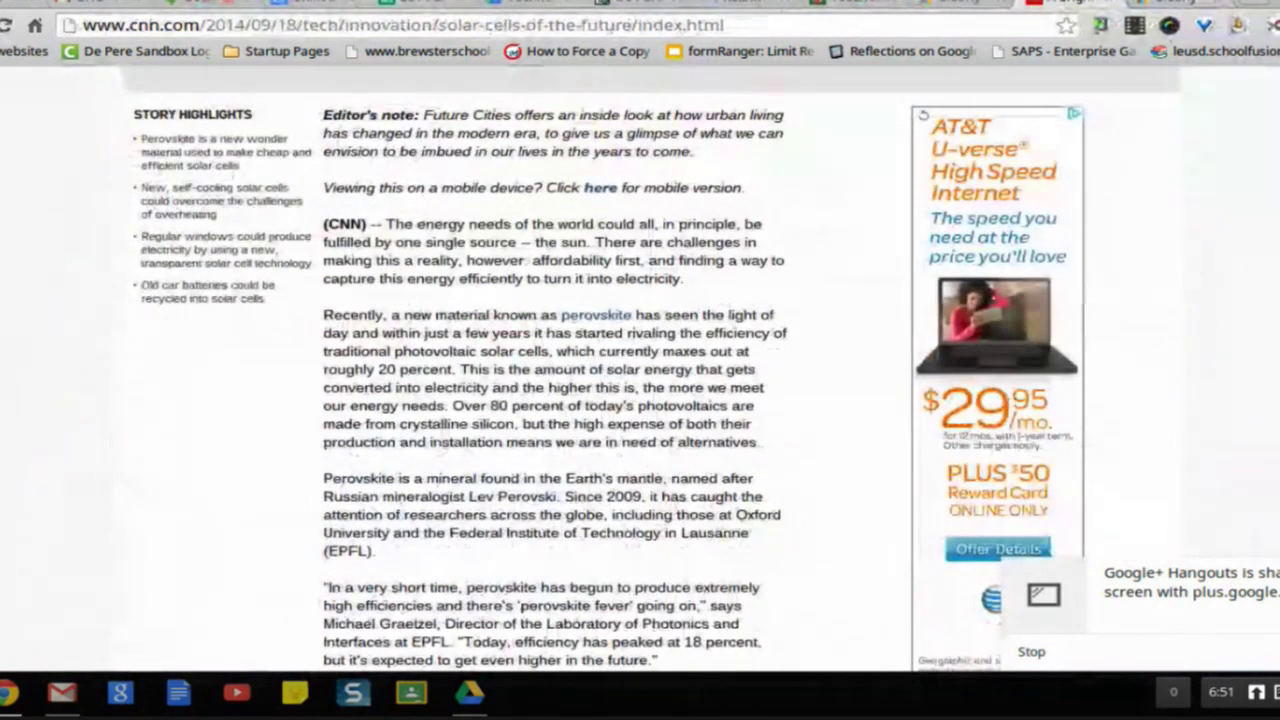
right_click(1238, 24)
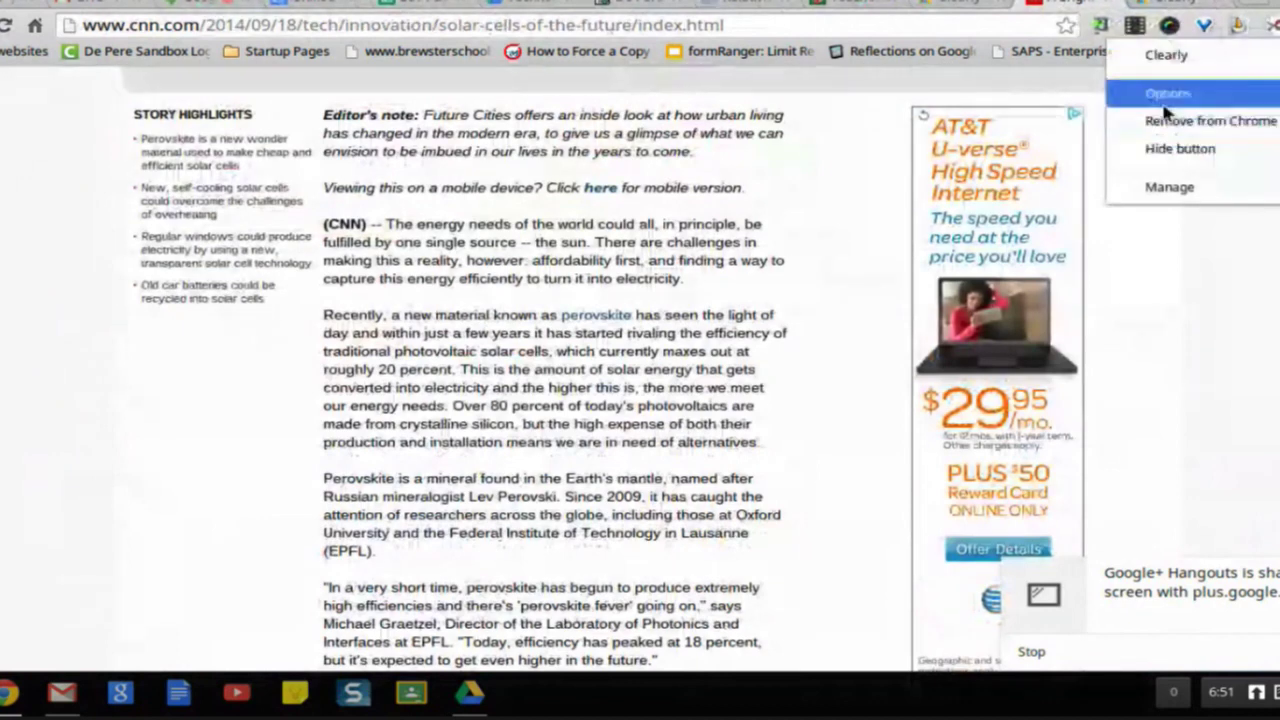
left_click(1163, 95)
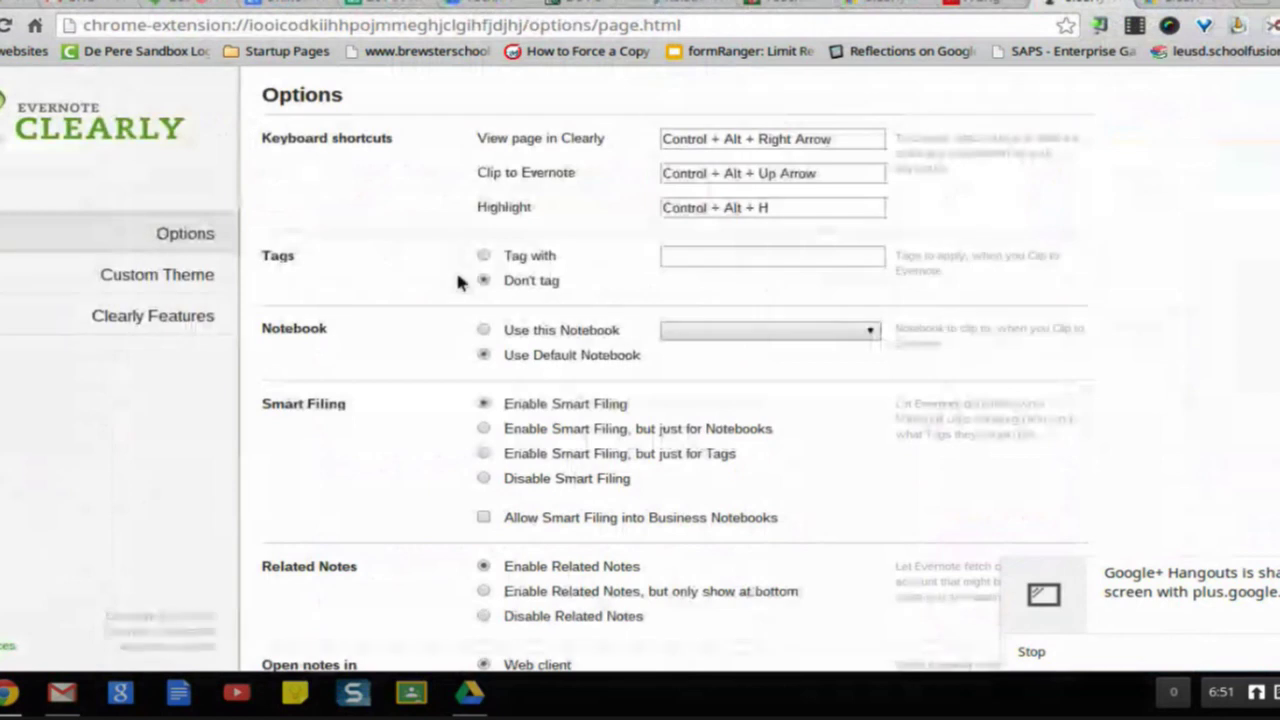
scroll(457, 280, "down", 3)
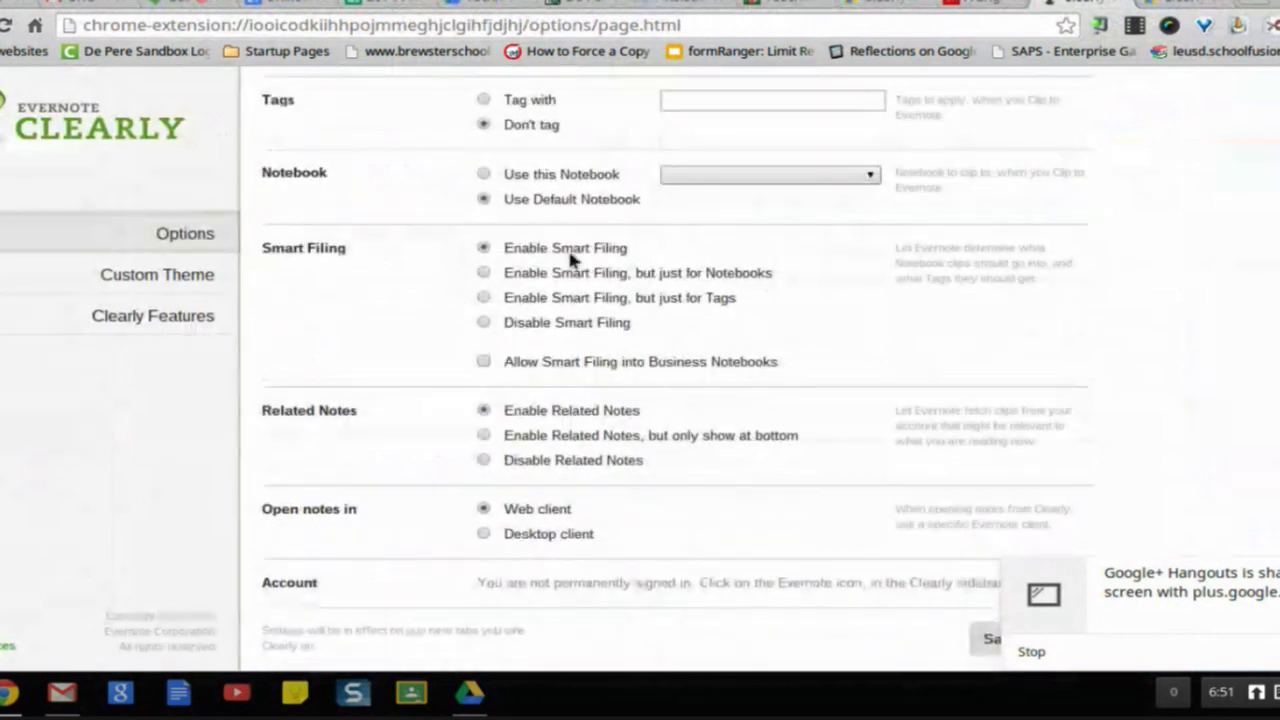
- Return from the Clearly options to the CNN solar energy article, reload it, and display it in Clearly's reading view
left_click(1116, 7)
left_click_drag(1008, 7, 1092, 6)
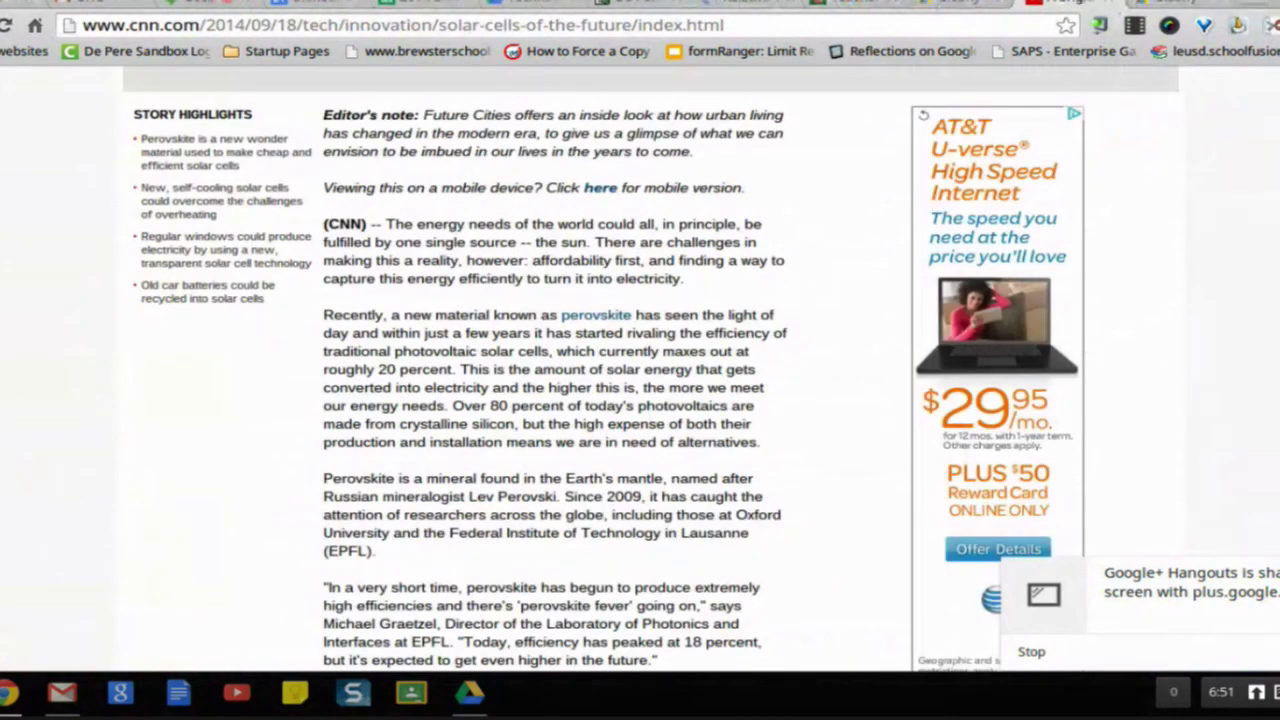
right_click(1134, 25)
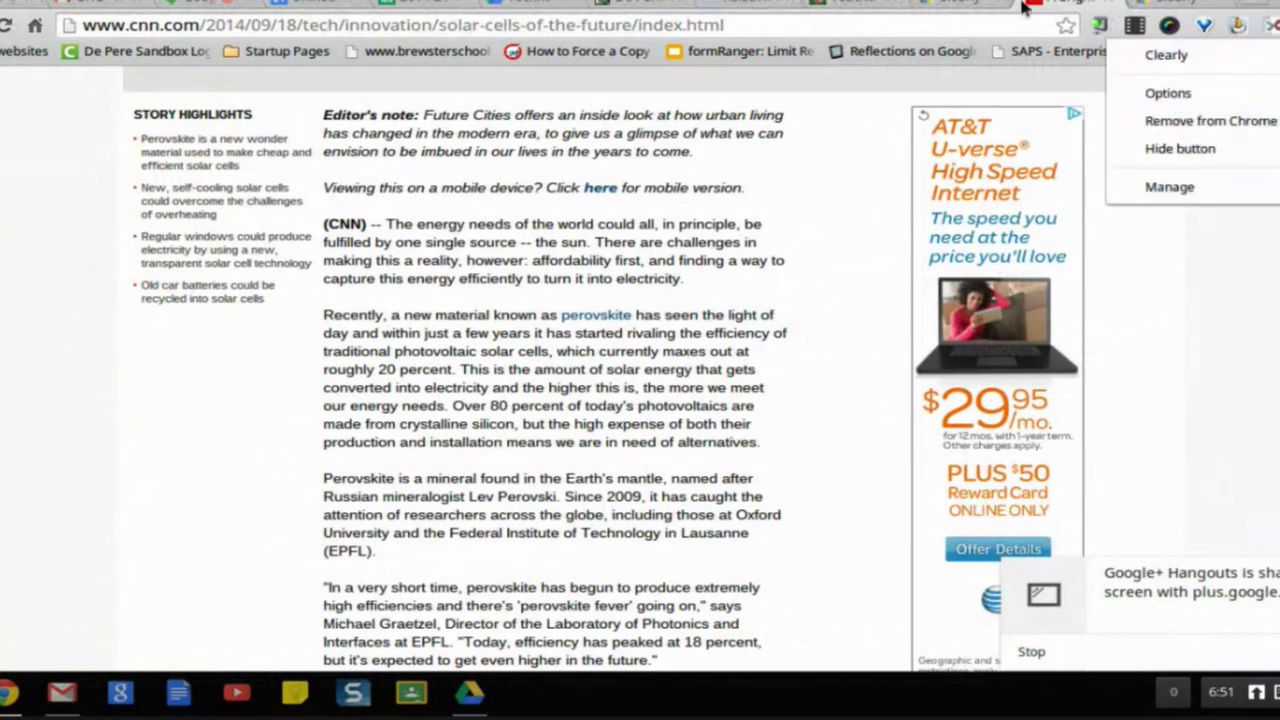
left_click(16, 31)
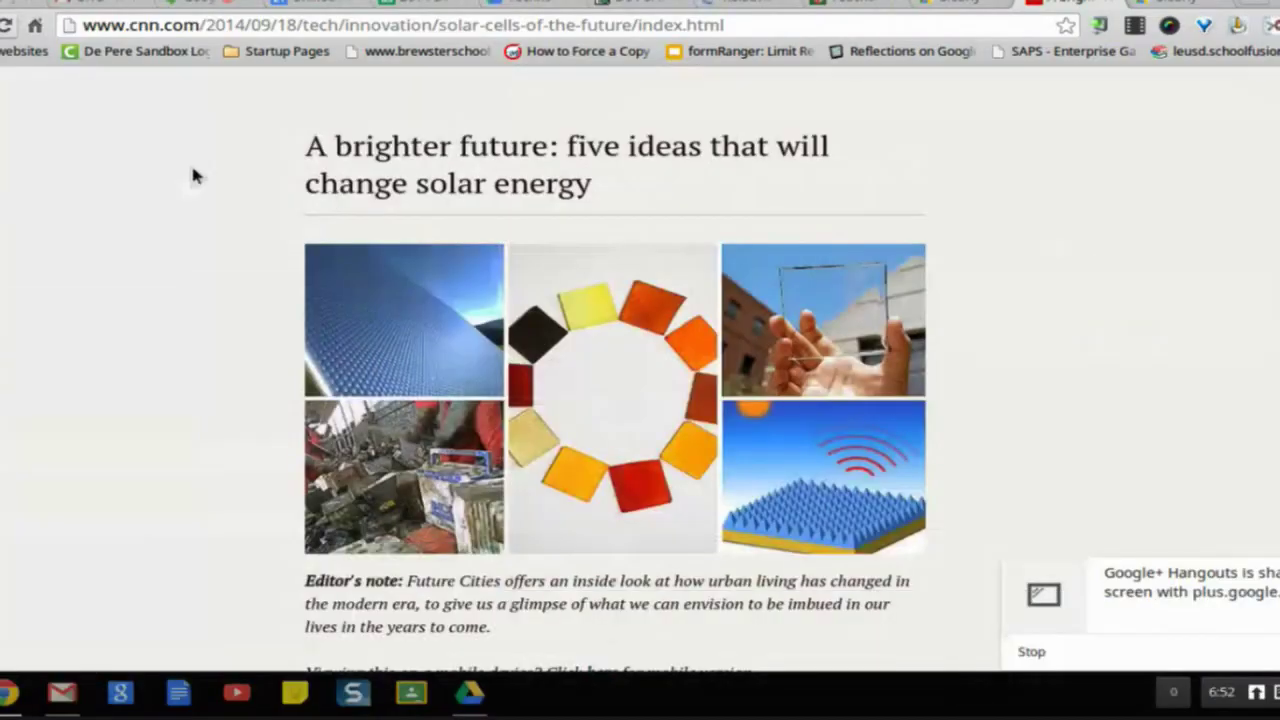
- Read part of the solar energy article in Clearly, then return to the original page and look it over down to the comments area
scroll(196, 264, "down", 5)
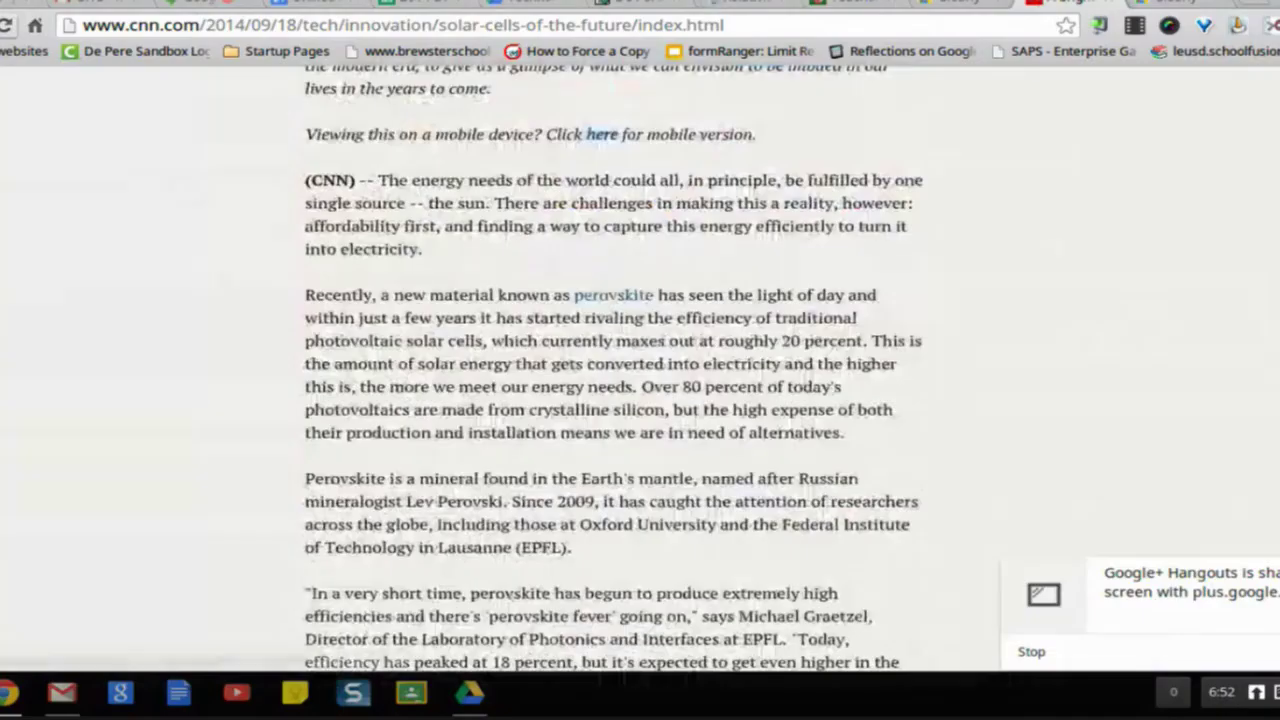
scroll(415, 360, "up", 5)
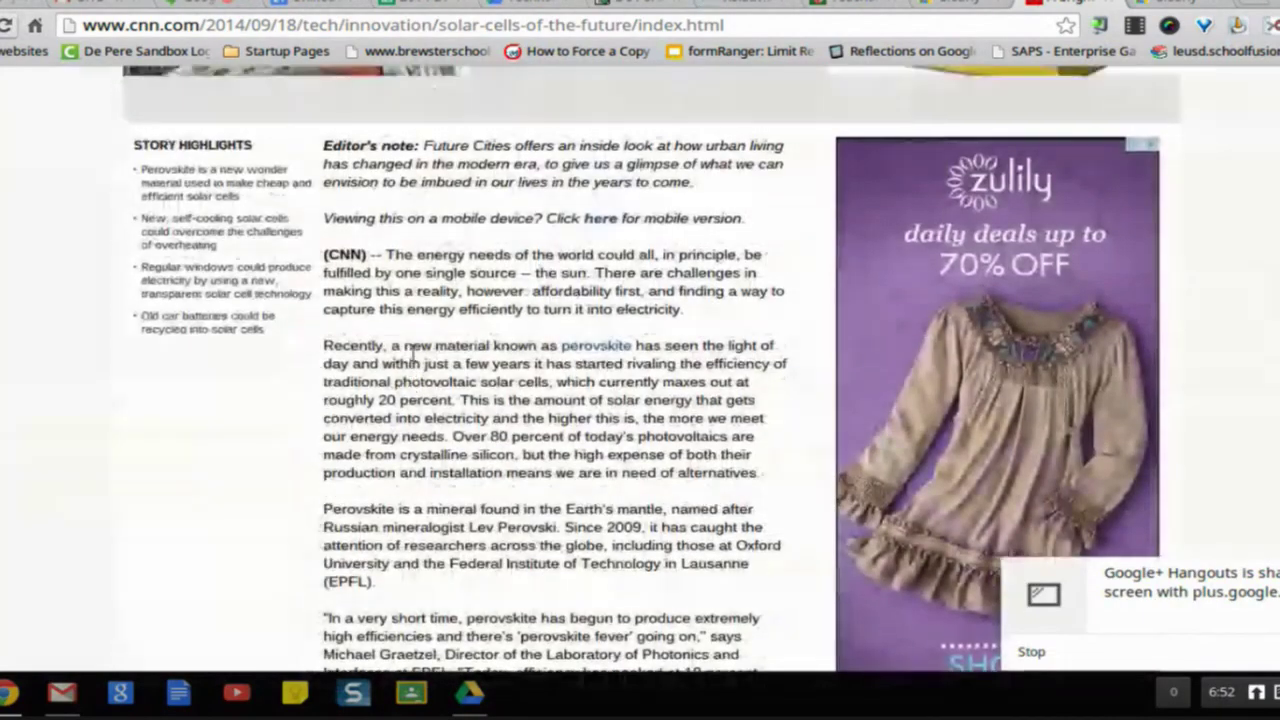
scroll(415, 360, "down", 10)
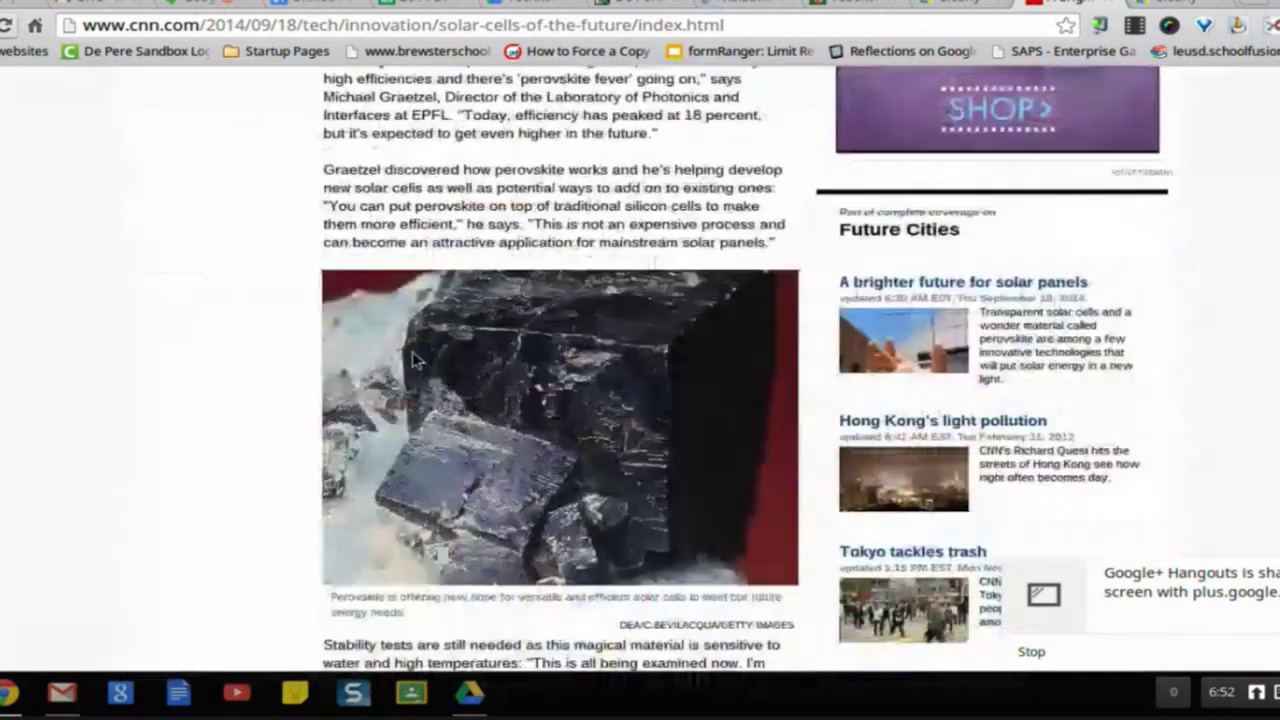
scroll(412, 360, "down", 15)
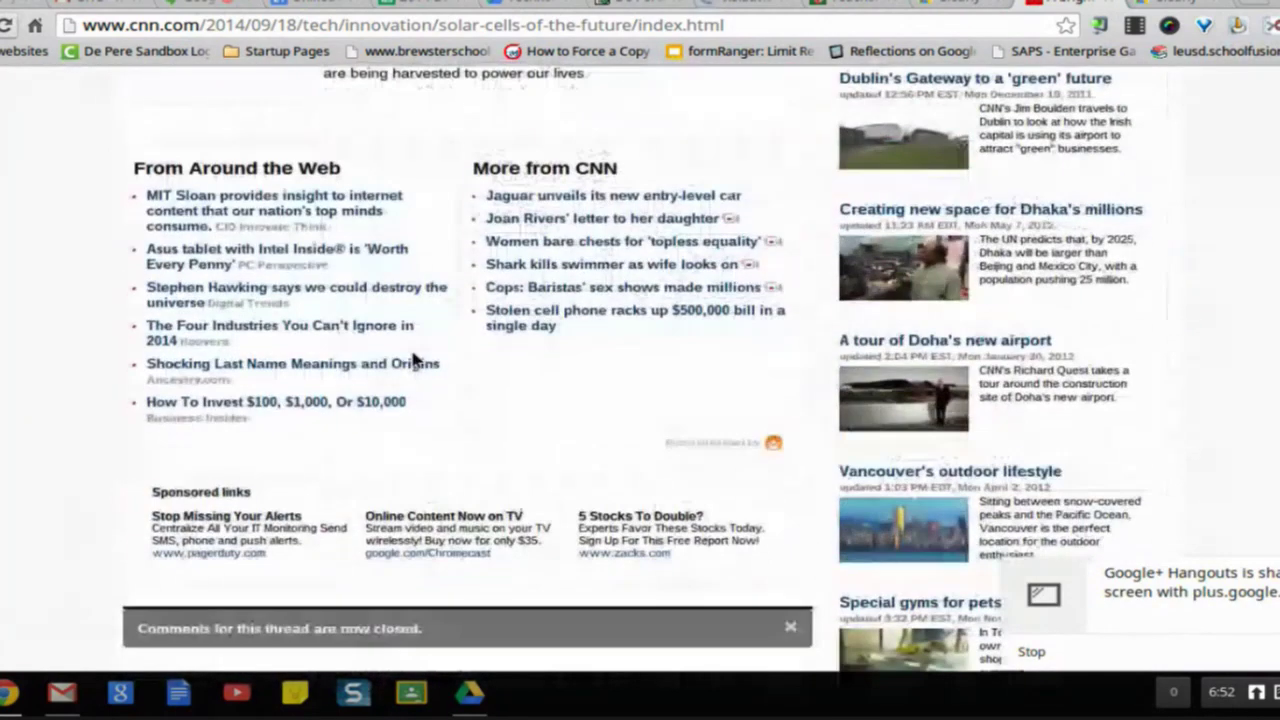
scroll(412, 352, "up", 20)
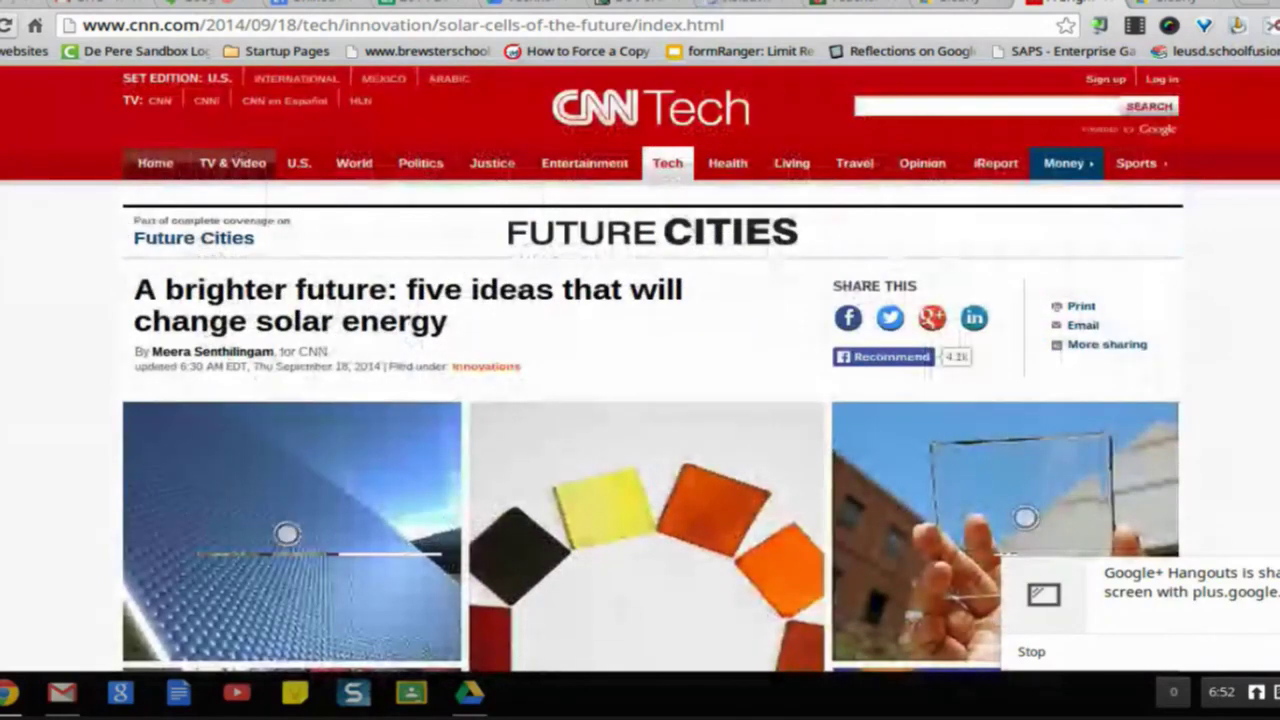
- Display the solar energy article in Clearly again and read it through to its closing paragraph
left_click(1238, 25)
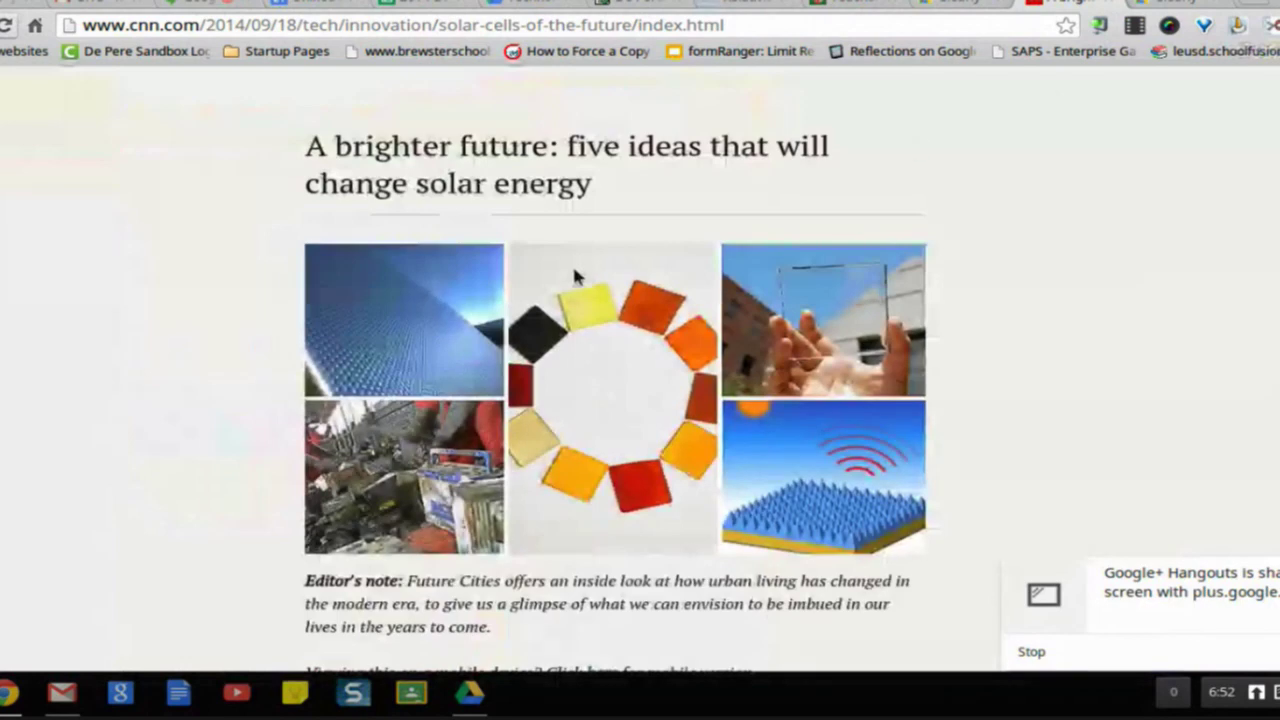
scroll(311, 283, "down", 2)
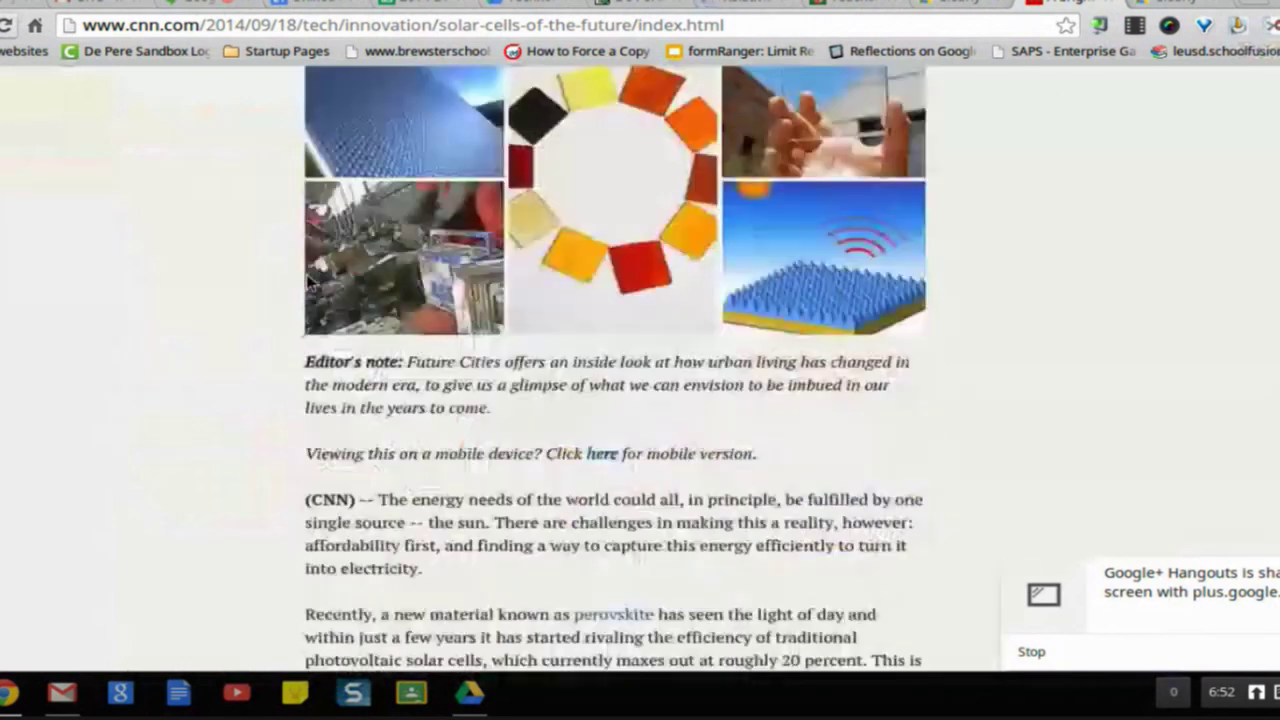
scroll(309, 283, "down", 12)
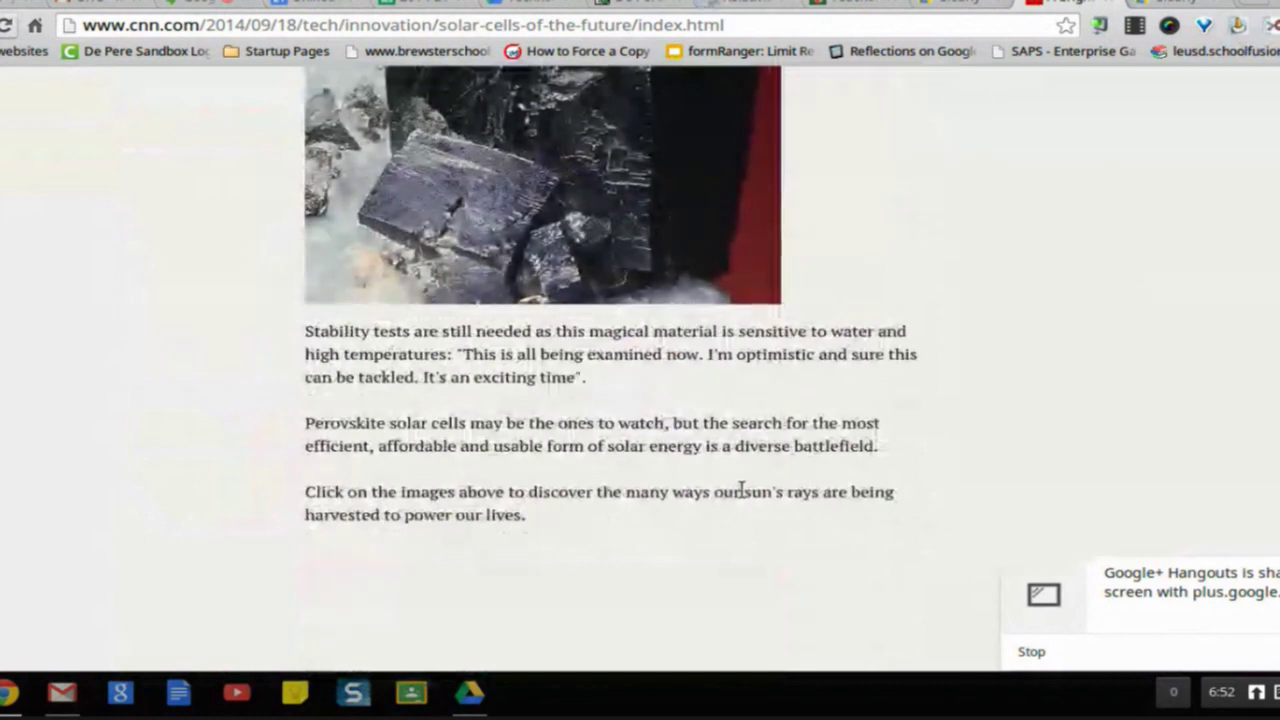
scroll(741, 489, "up", 14)
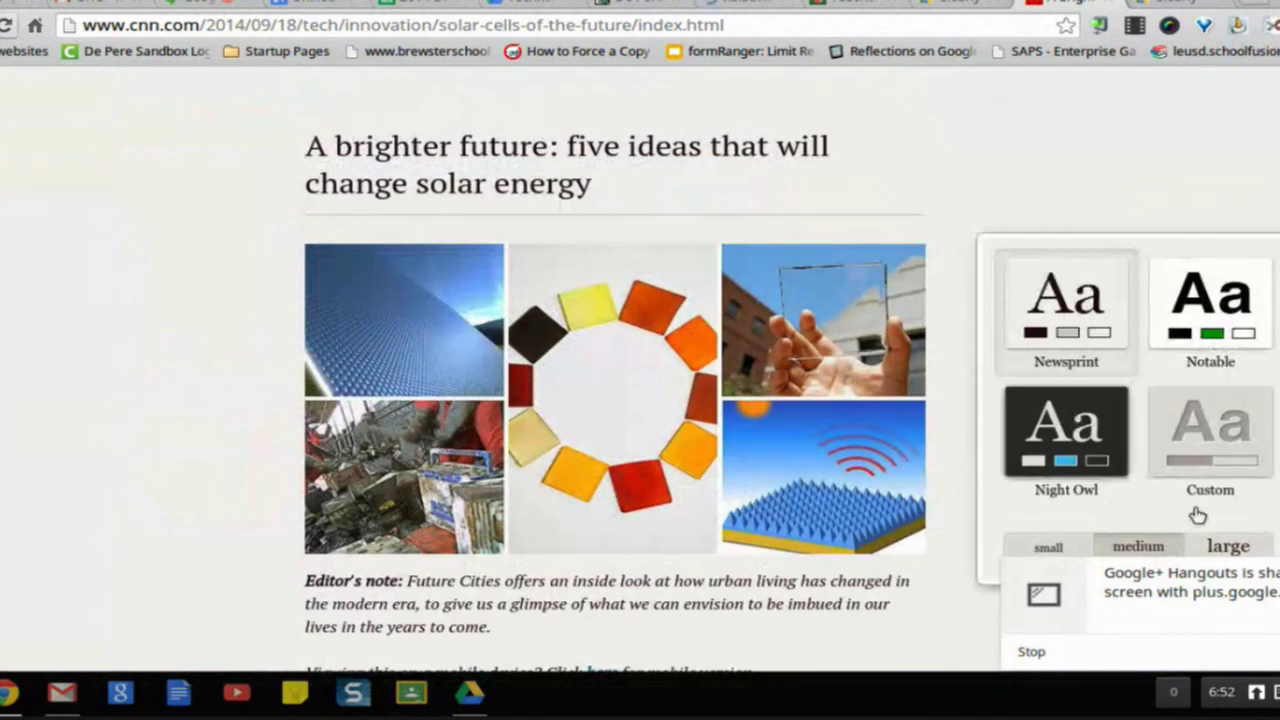
- Try the large text size, apply the Night Owl theme to the Clearly reading view, and look over the article
left_click(1225, 545)
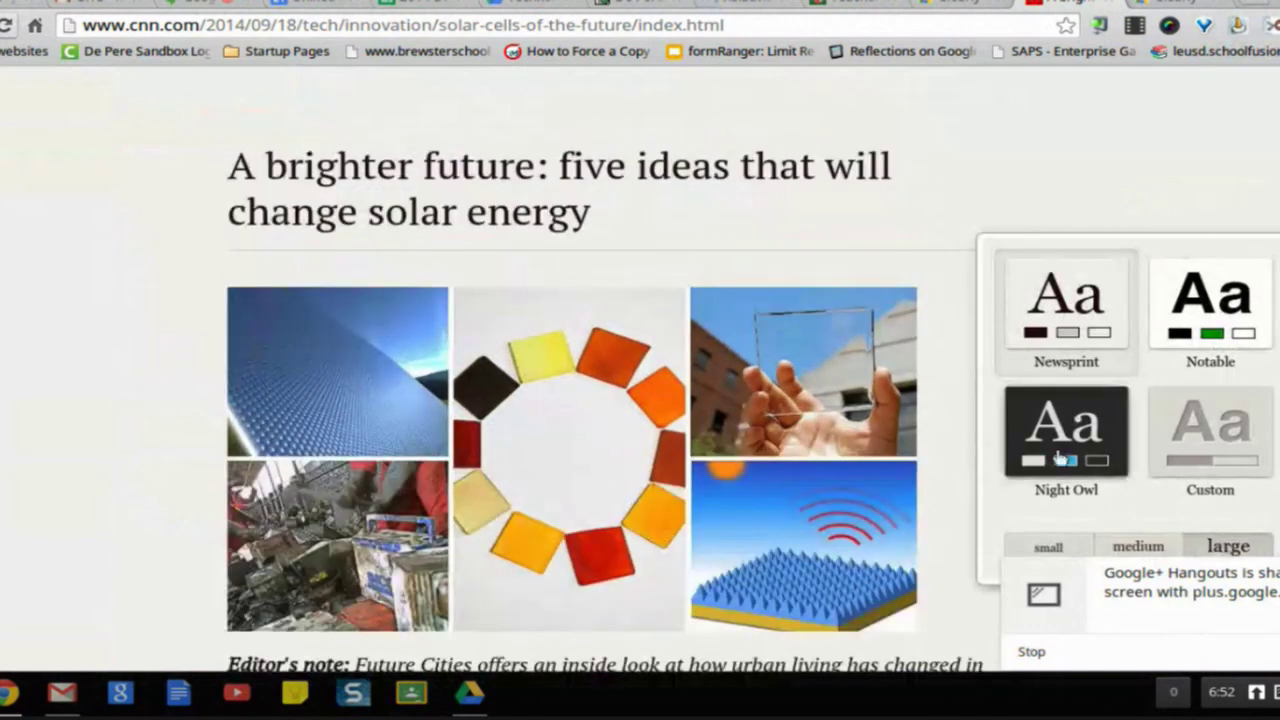
left_click(1086, 430)
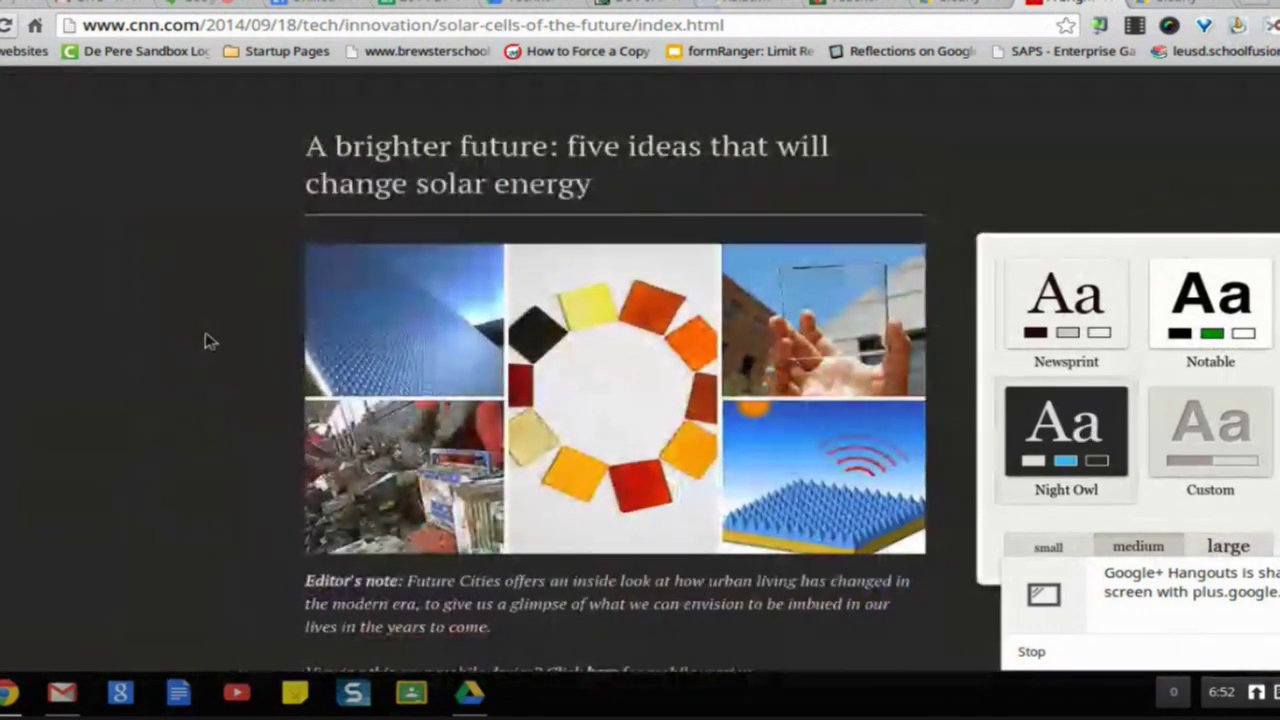
scroll(729, 557, "down", 3)
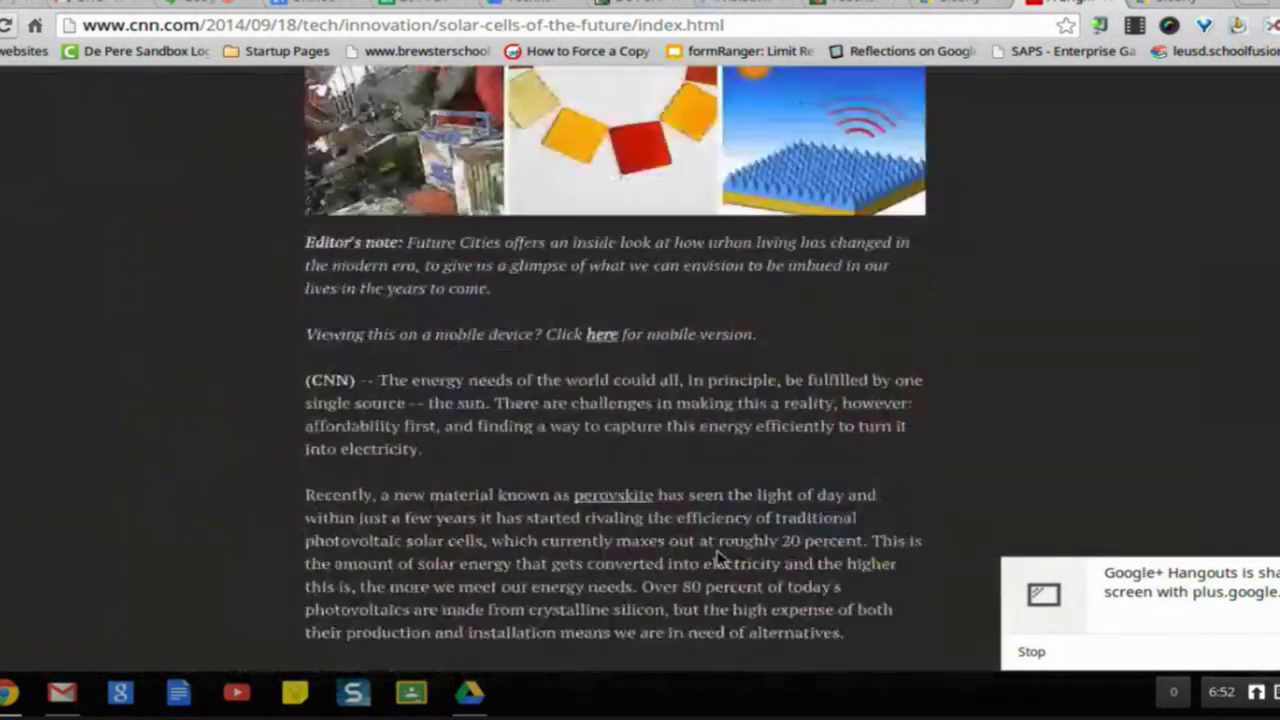
scroll(1118, 422, "up", 1)
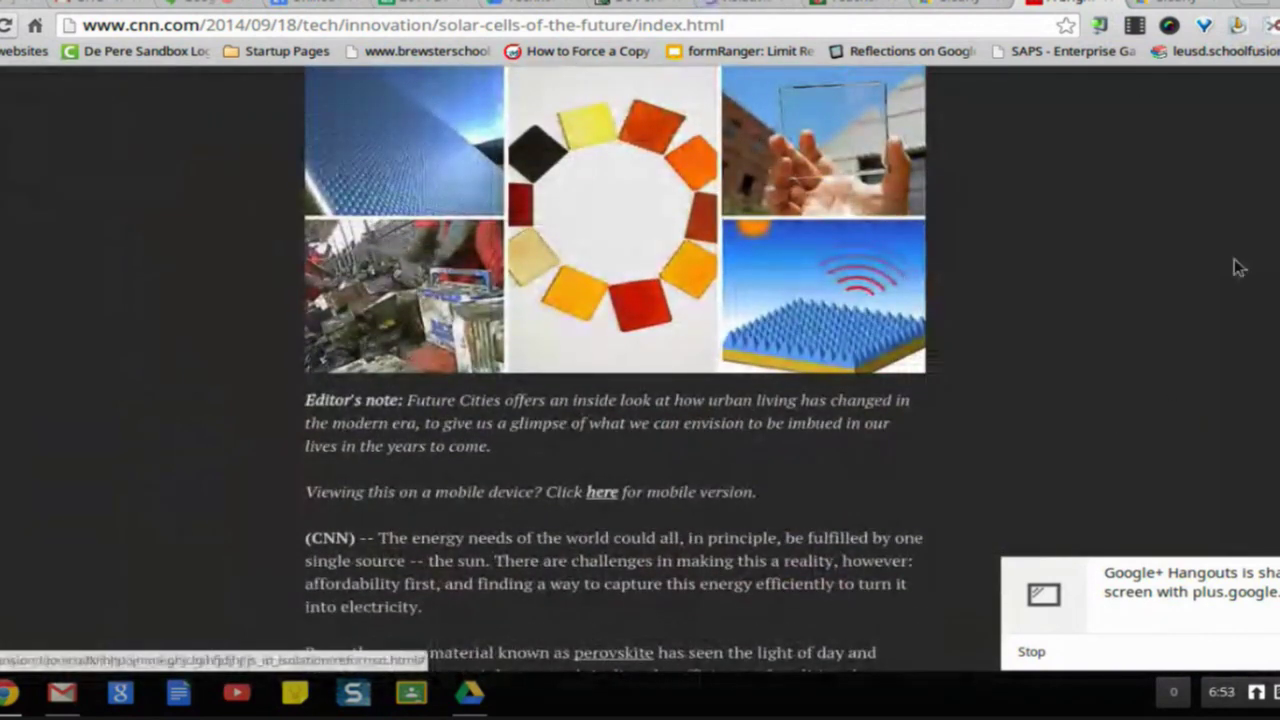
scroll(1067, 275, "up", 2)
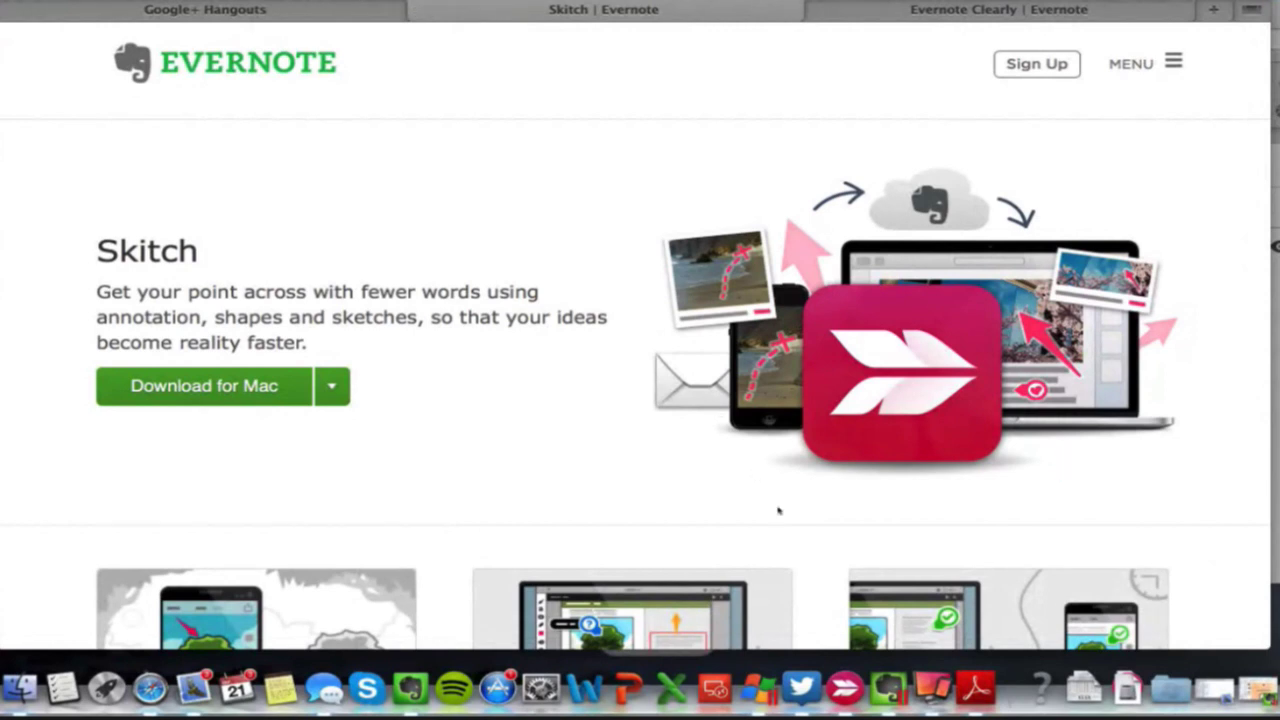
- Bring up the Evernote Clearly page and capture a 1109 by 586 region of the browser window into Skitch
left_click(818, 9)
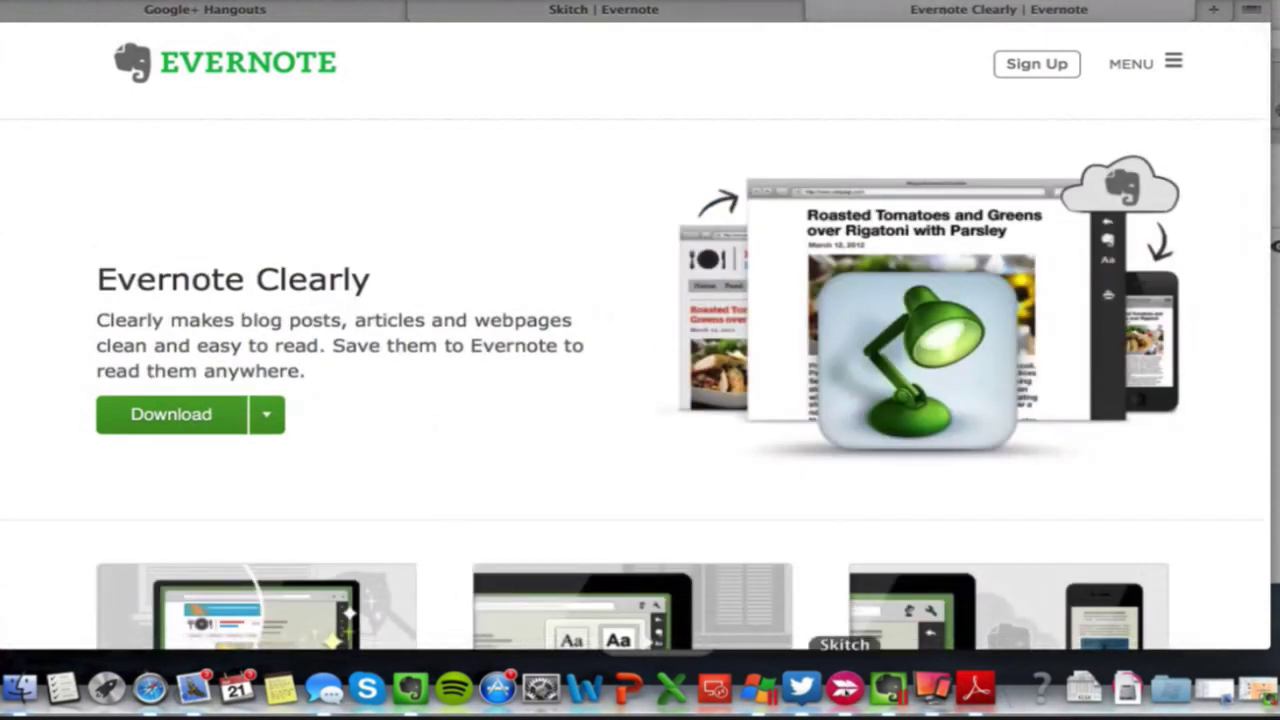
left_click(845, 688)
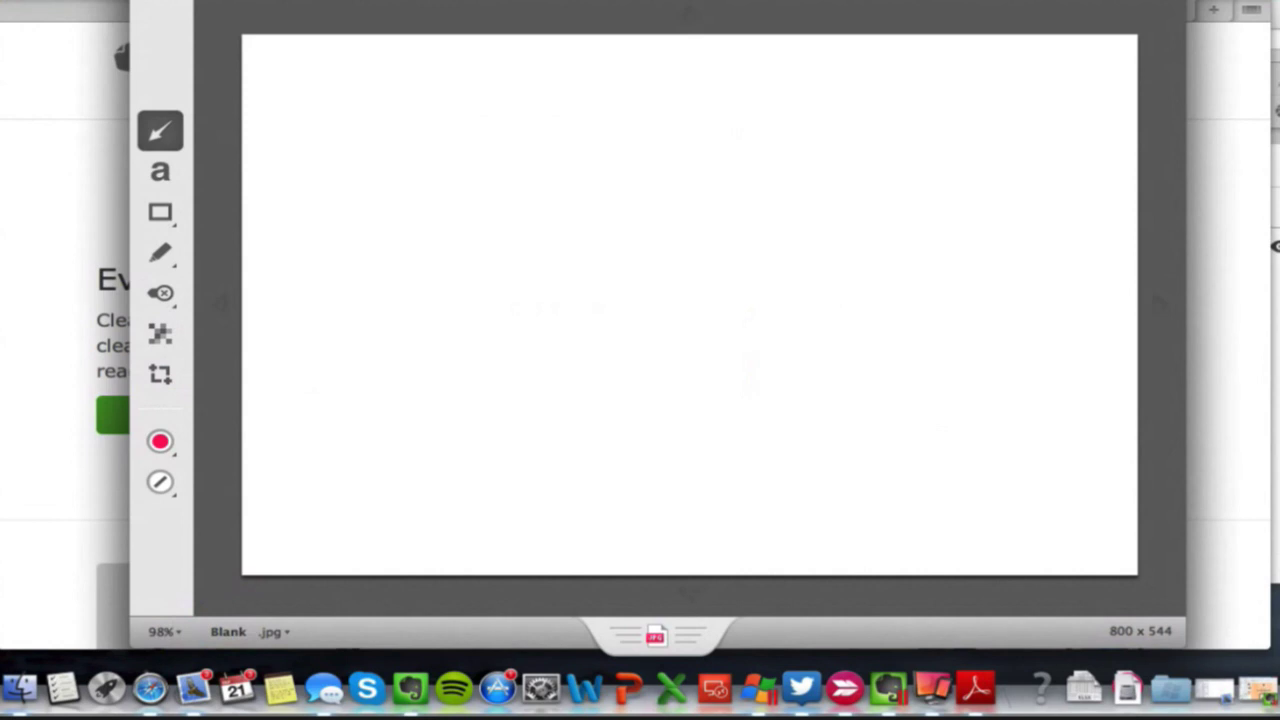
key("super+shift+5")
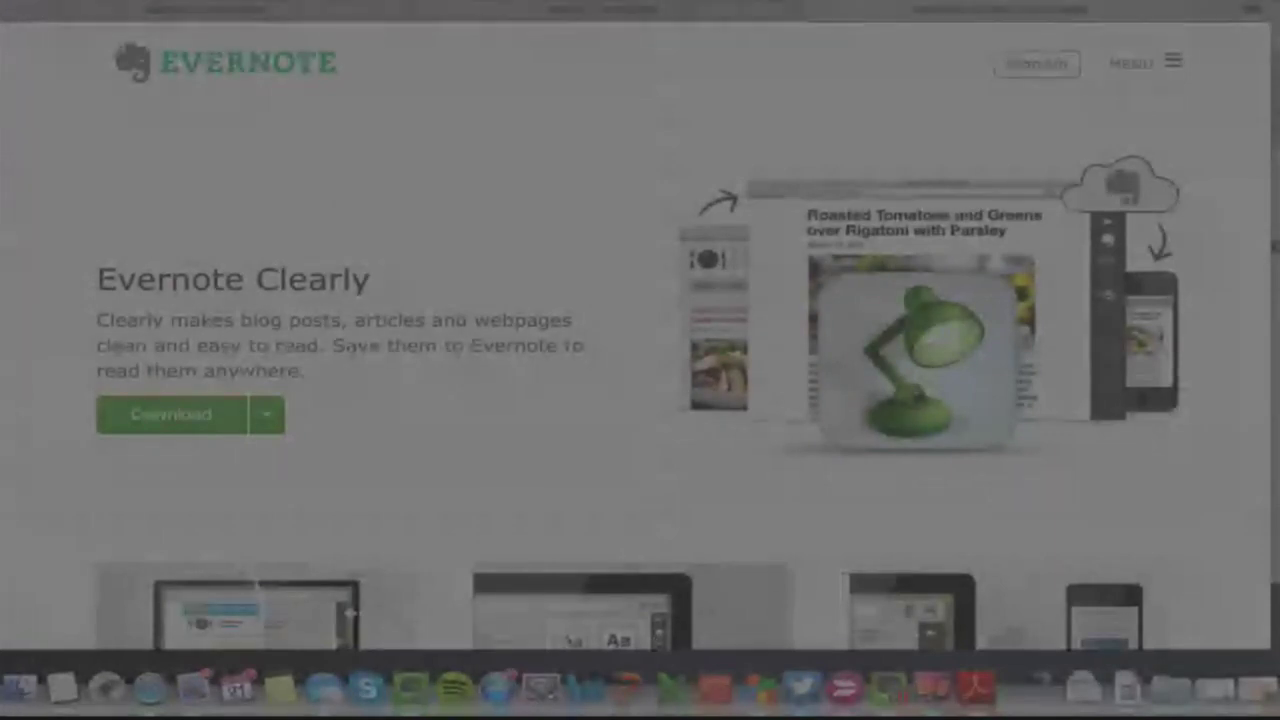
left_click_drag(2, 2, 1268, 528)
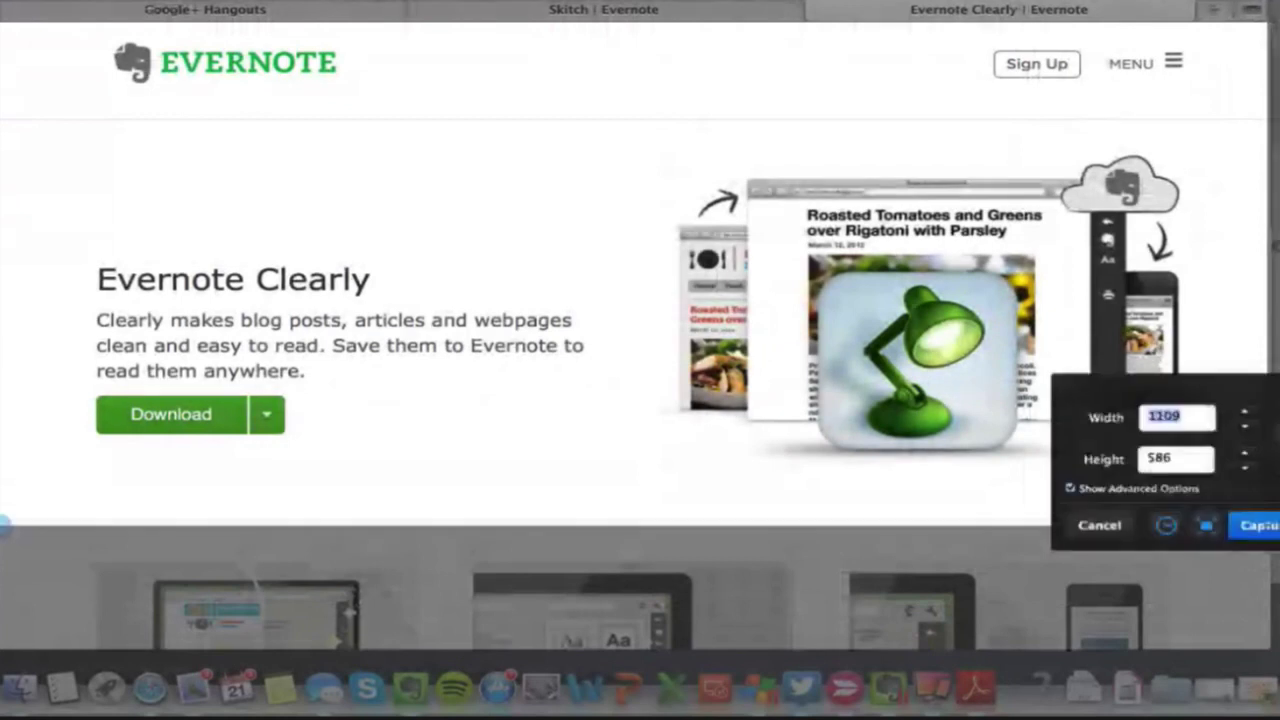
left_click(1258, 525)
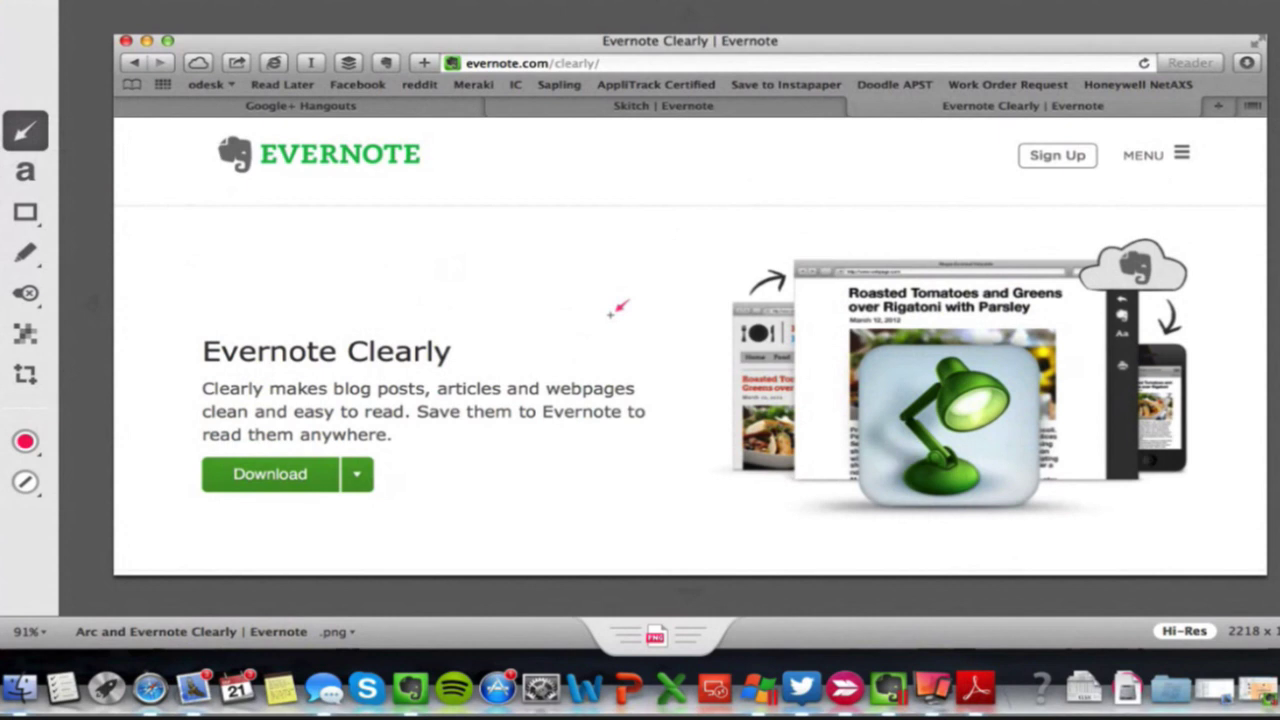
- Try an arrow pointing at the Download button in the capture and delete it
mouse_move(612, 316)
left_mouse_down()
mouse_move(443, 380)
mouse_move(355, 462)
left_mouse_up()
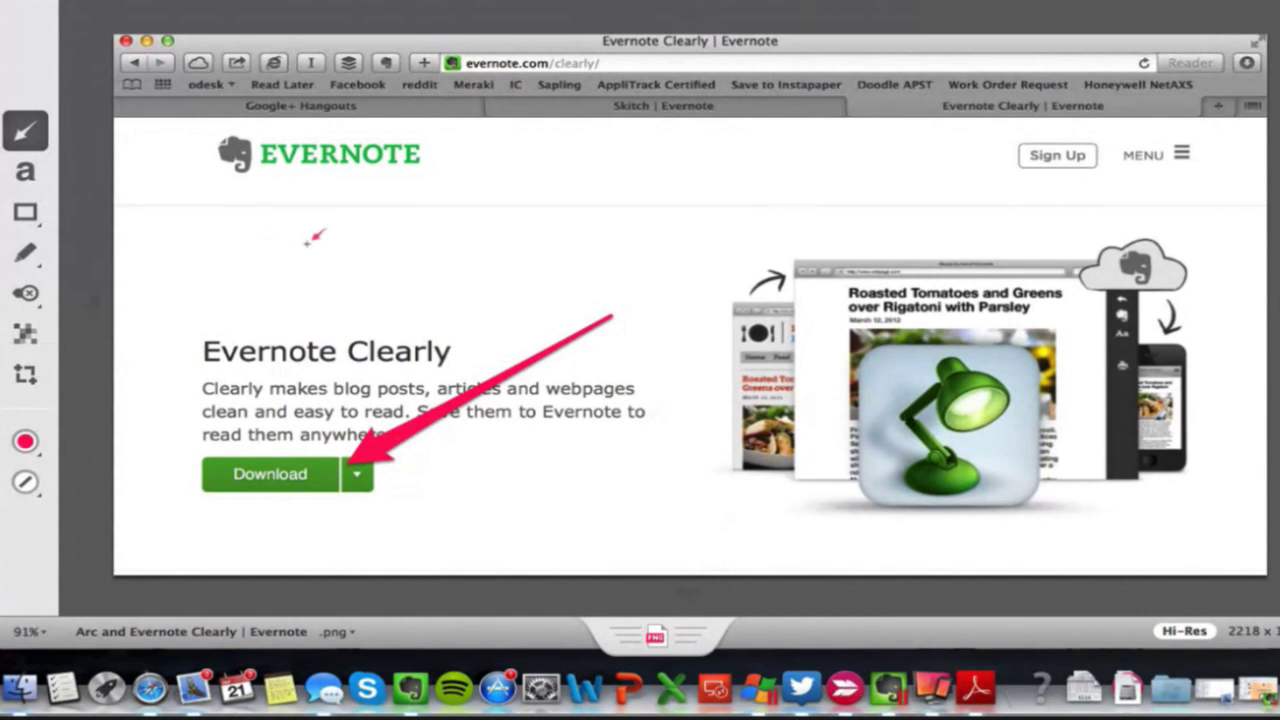
left_click(404, 424)
key("BackSpace")
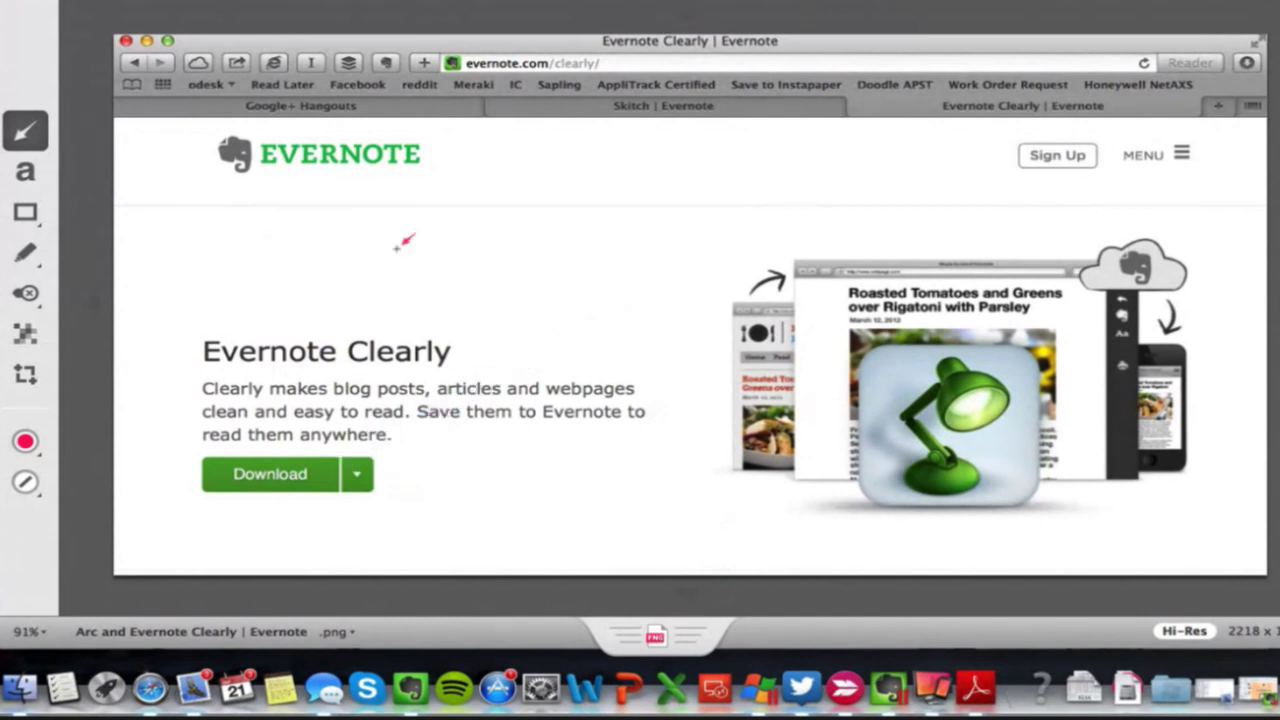
- Draw an arrow up to the elephant button in the captured browser toolbar and label it "Click this button to use Web Clipper"
left_click_drag(358, 290, 388, 62)
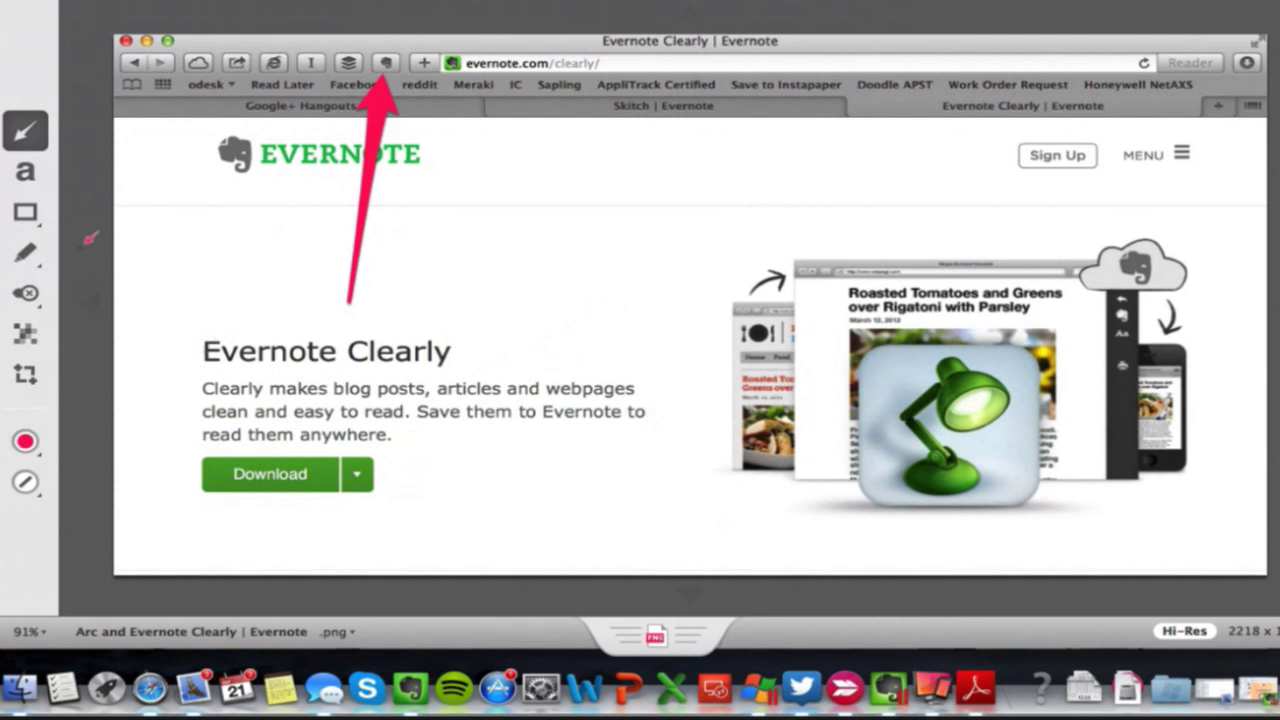
left_click(25, 172)
left_click(240, 352)
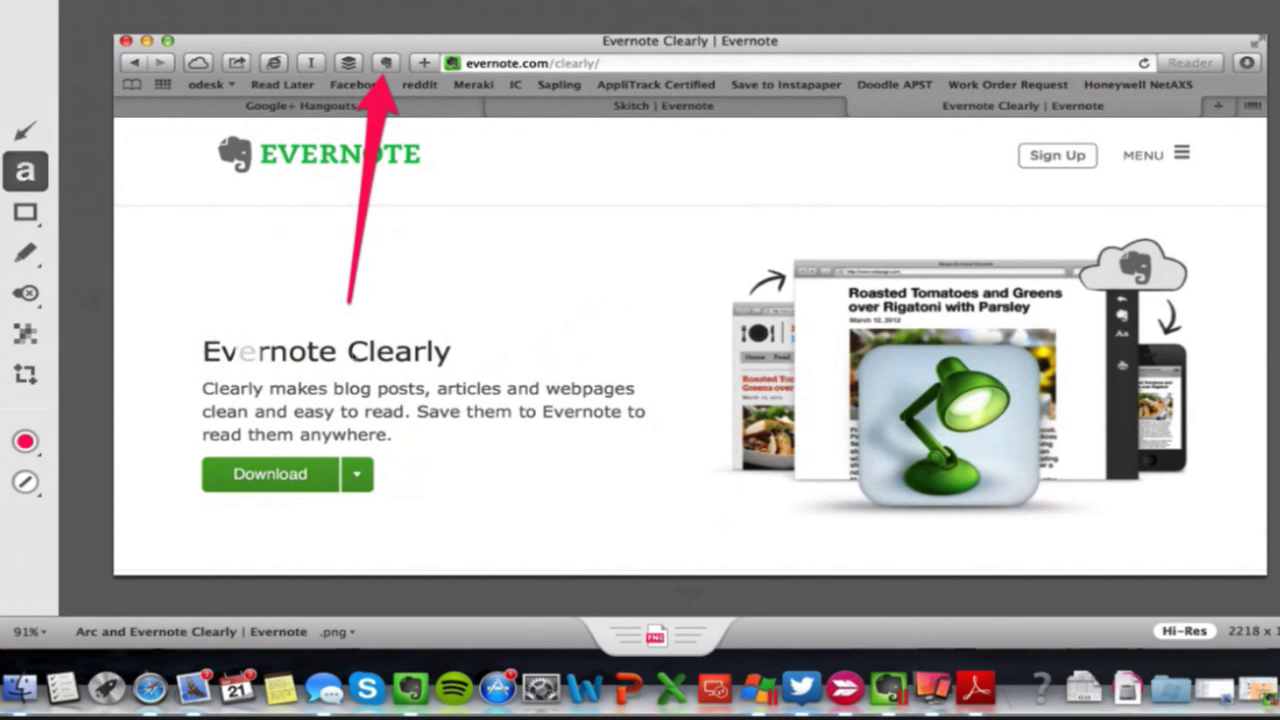
type("Click this butt")
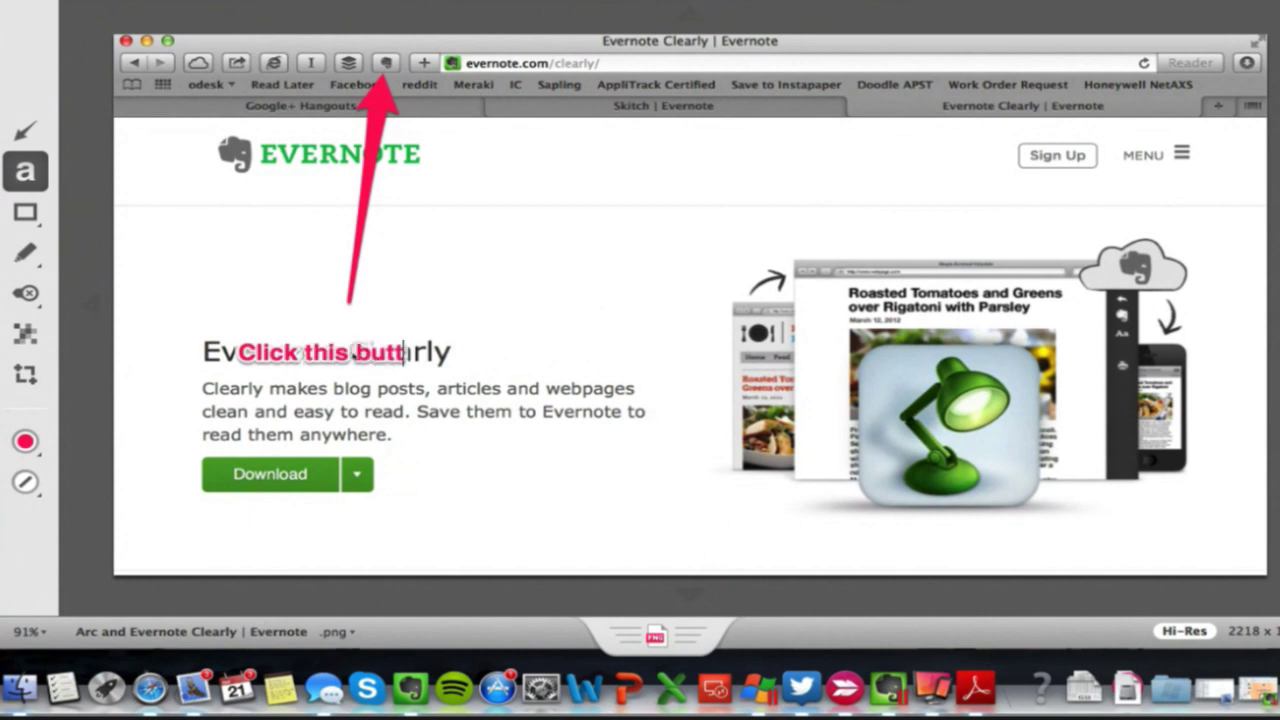
type("on to use ")
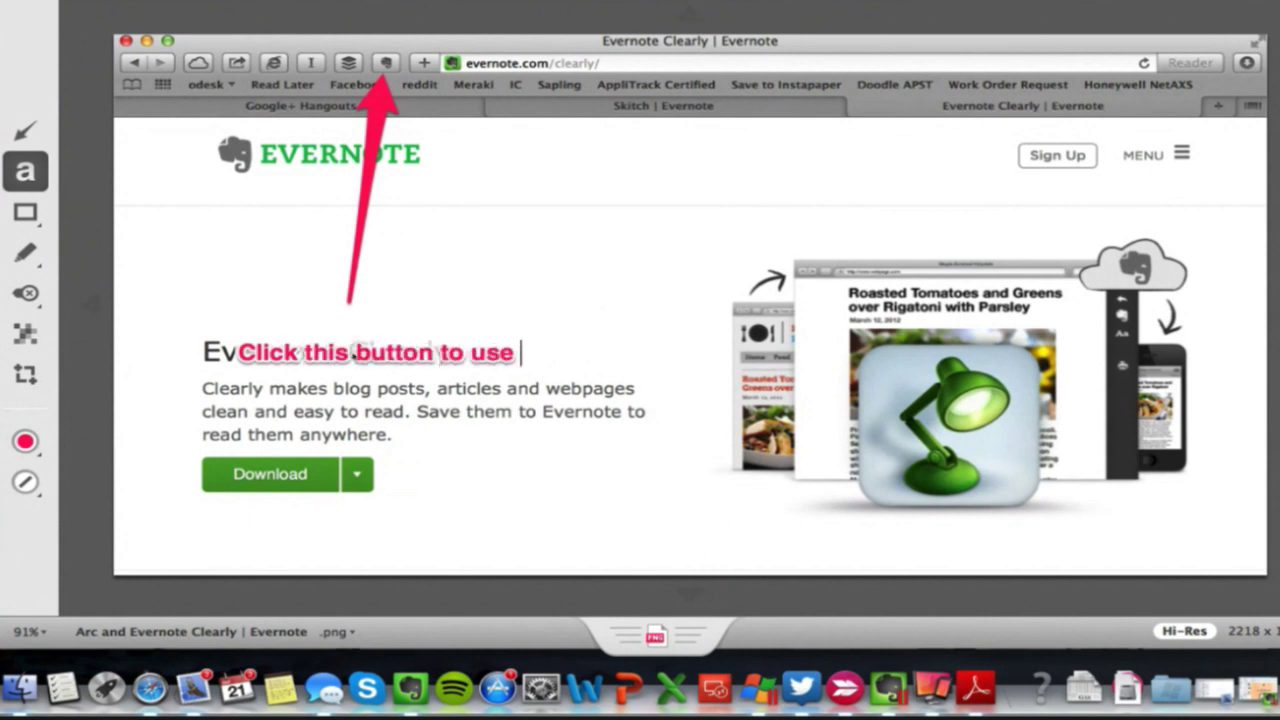
type("Web Clipper")
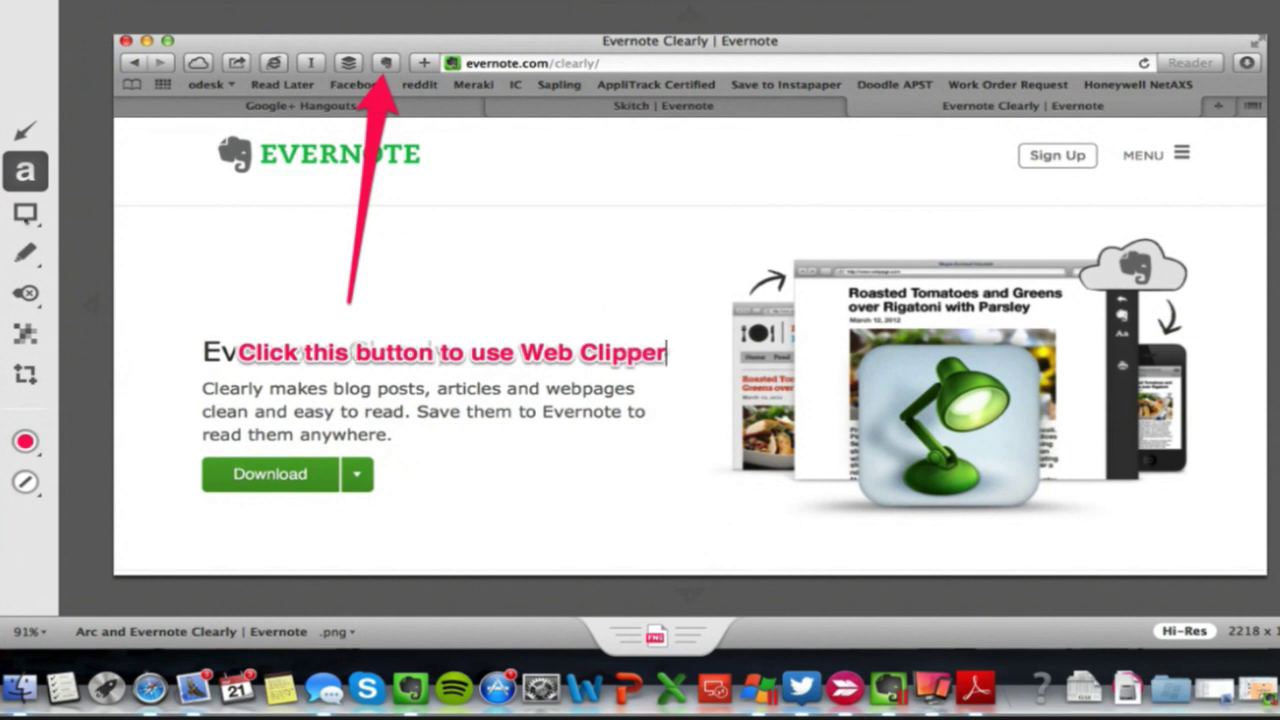
- Frame the captured elephant button with a rectangle and pixelate the Honeywell NetAXS bookmark
left_click(25, 212)
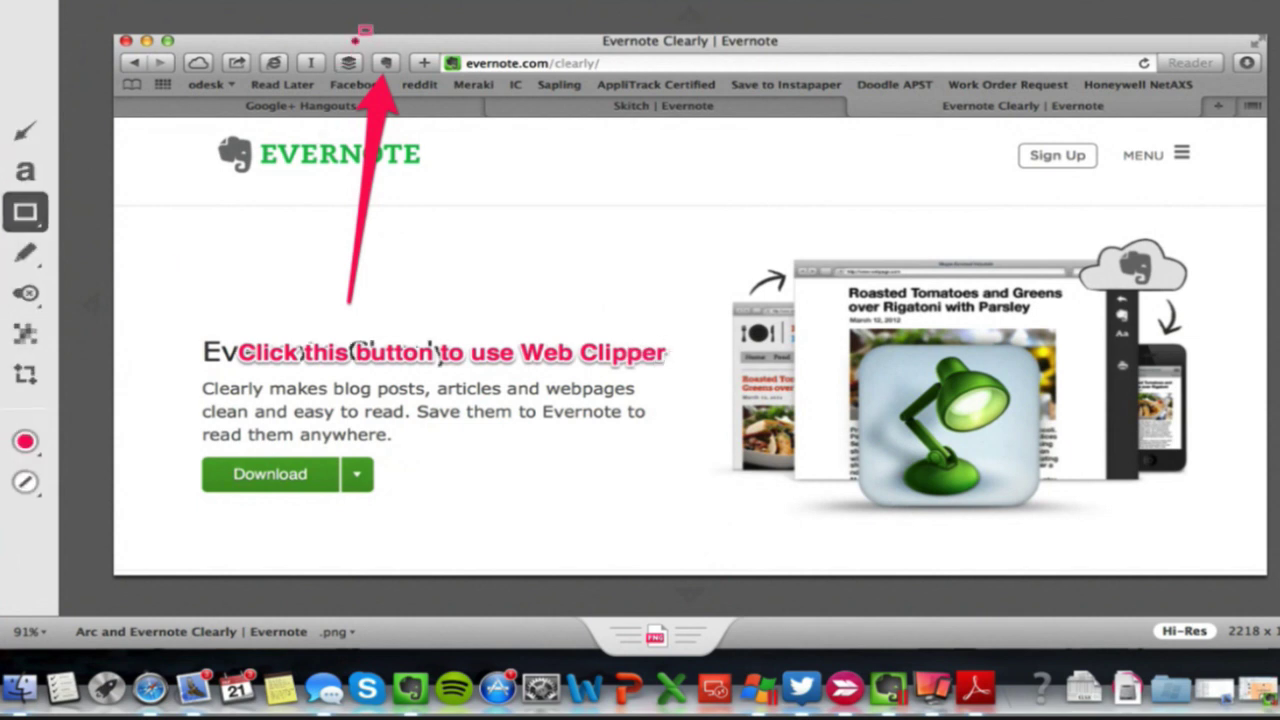
left_click_drag(352, 40, 421, 80)
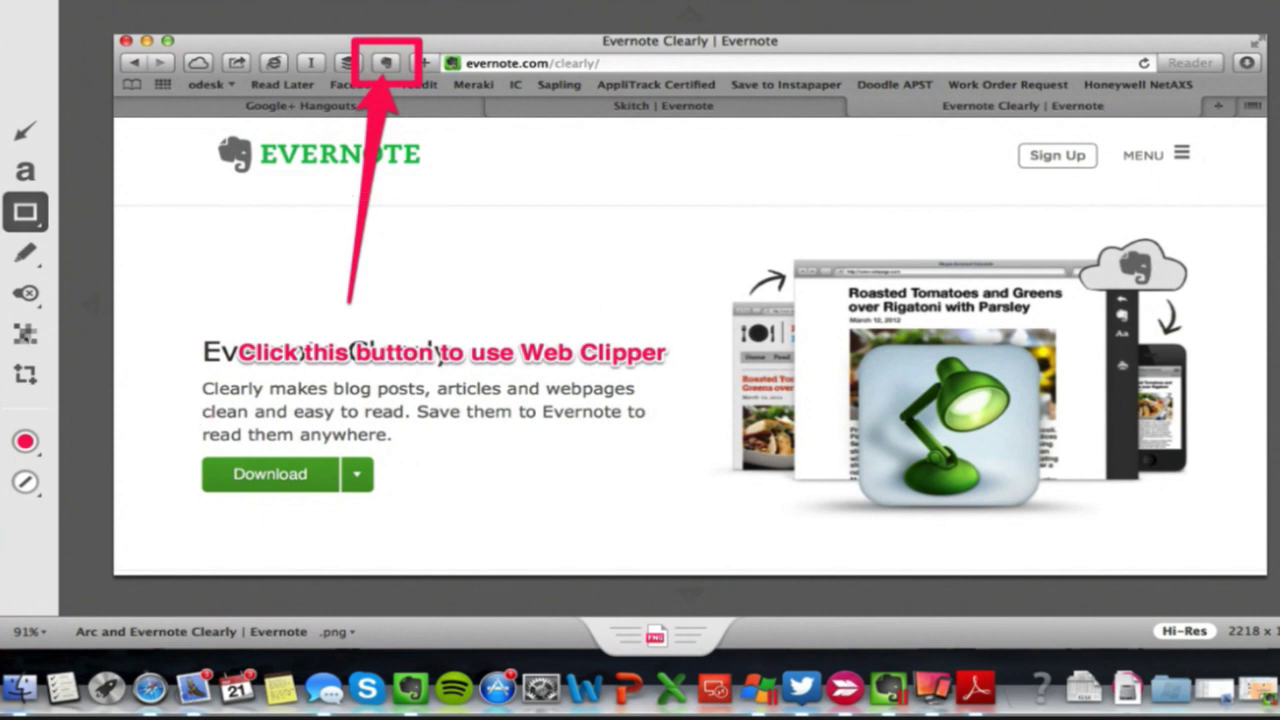
left_click(25, 333)
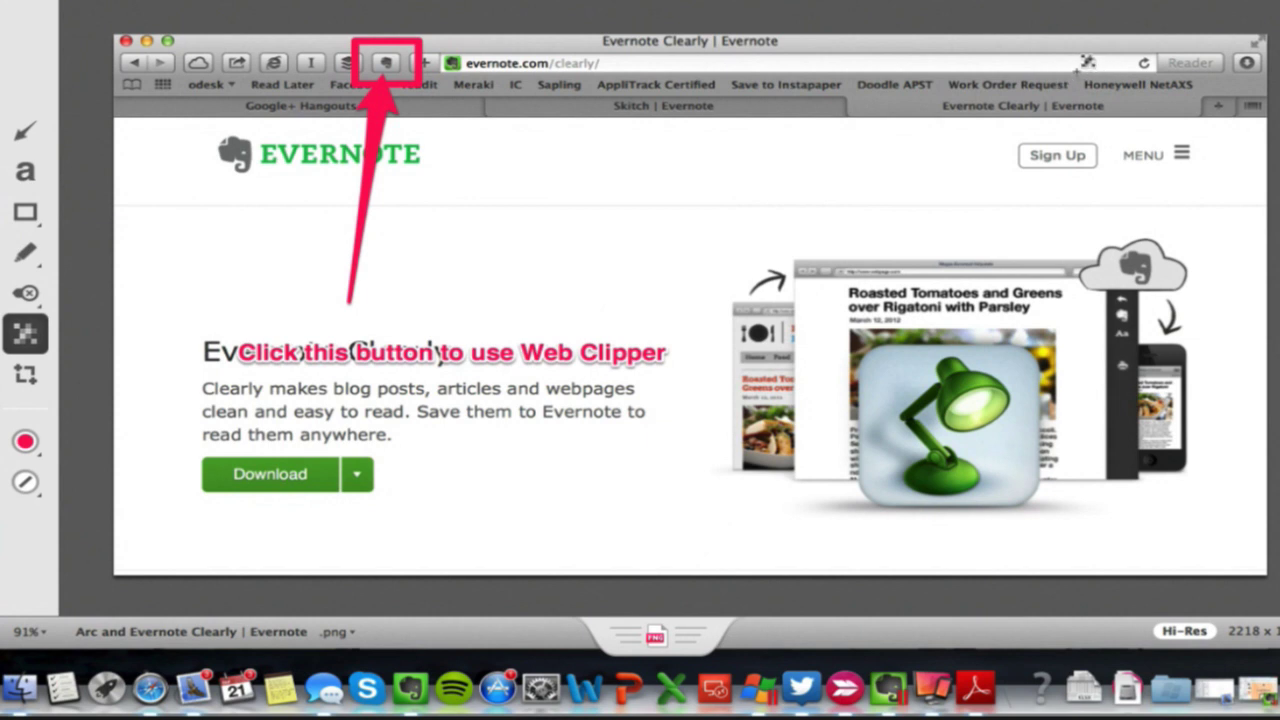
left_click_drag(1078, 94, 1202, 76)
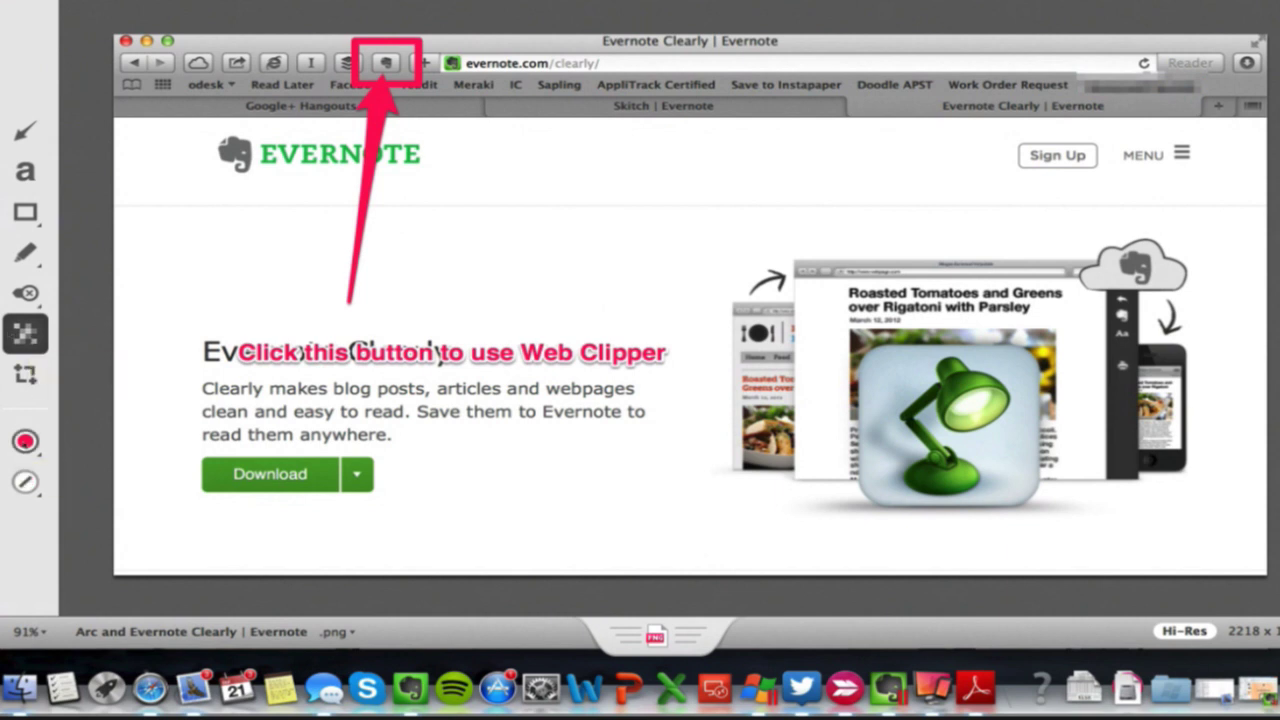
- Check the Evernote account's monthly upload usage and Premium offer, then view the image's sharing destinations and link format options
left_click(40, 456)
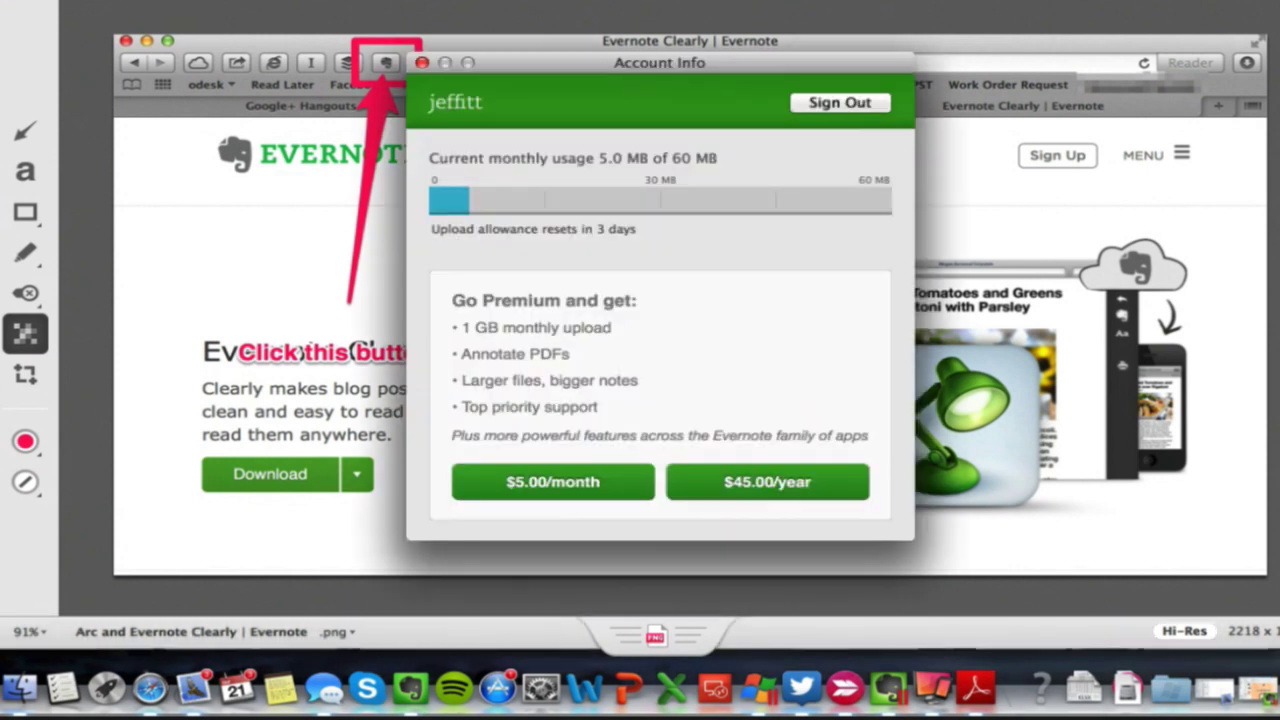
left_click(421, 62)
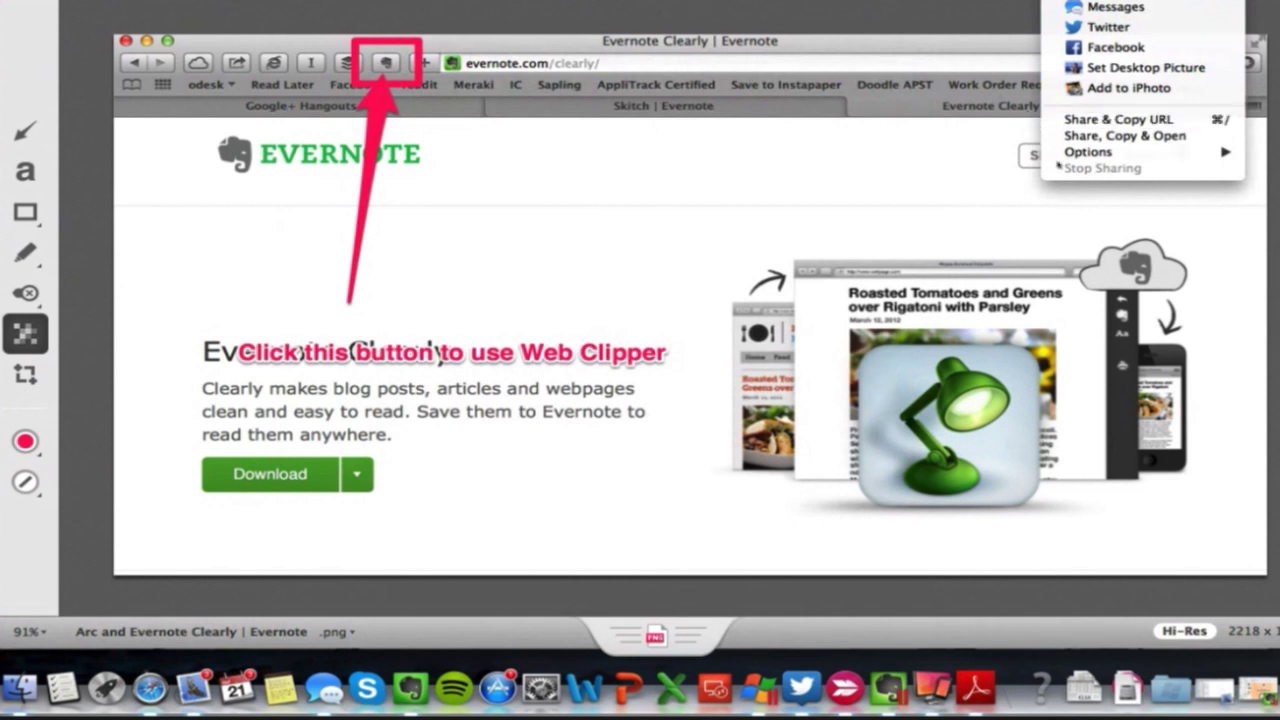
mouse_move(1062, 152)
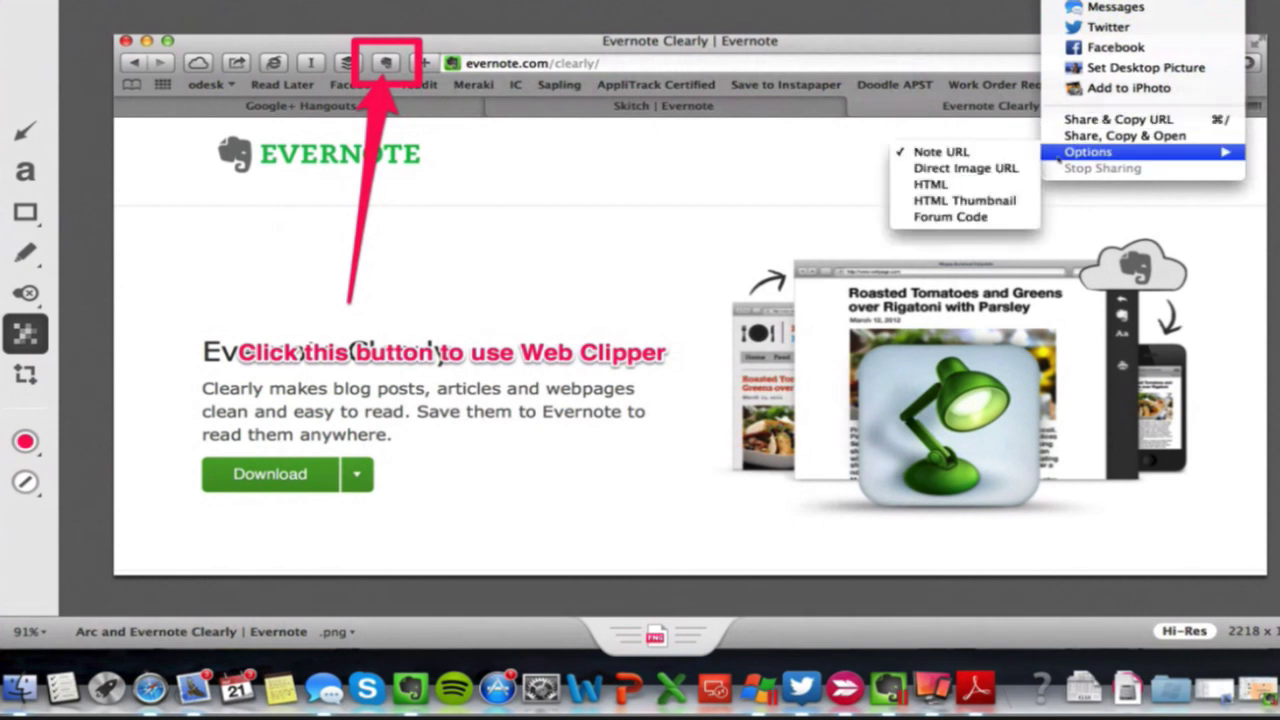
- Save the annotated capture to Evernote and open its "Arc and Evernote Clearly | Evernote" note in a separate window
left_click(785, 5)
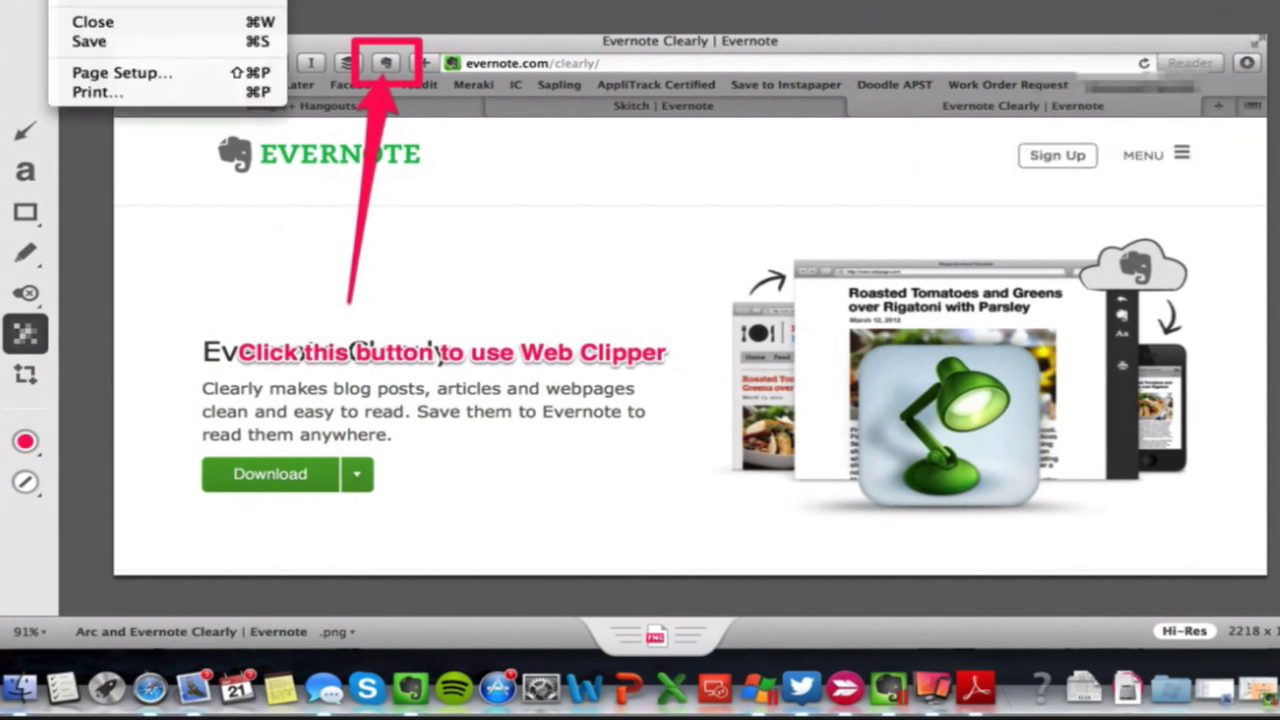
left_click(97, 41)
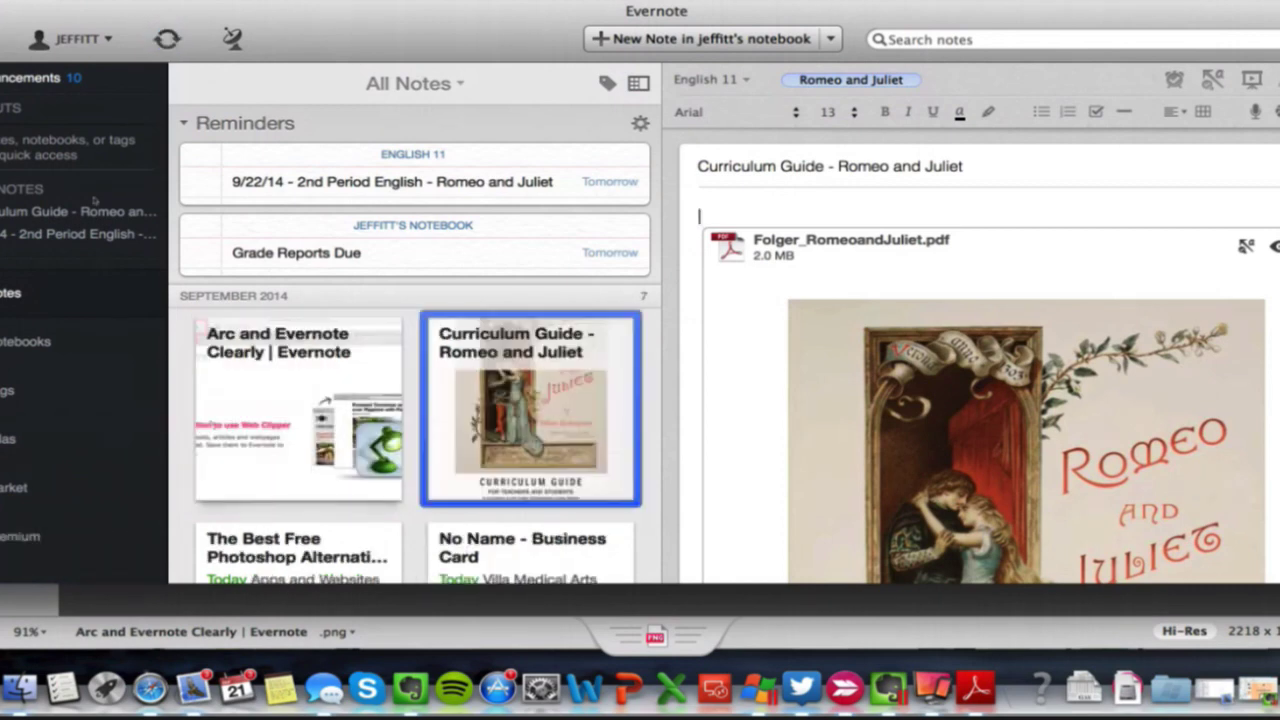
left_click(292, 453)
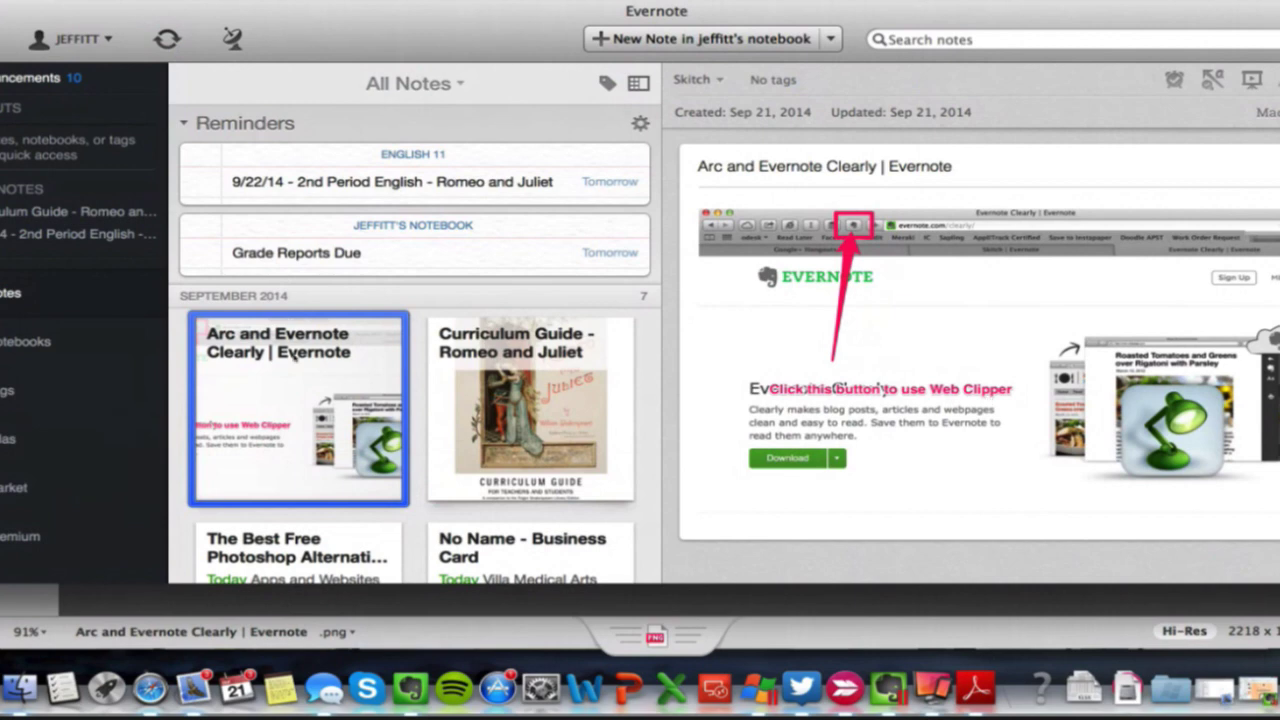
double_click(280, 400)
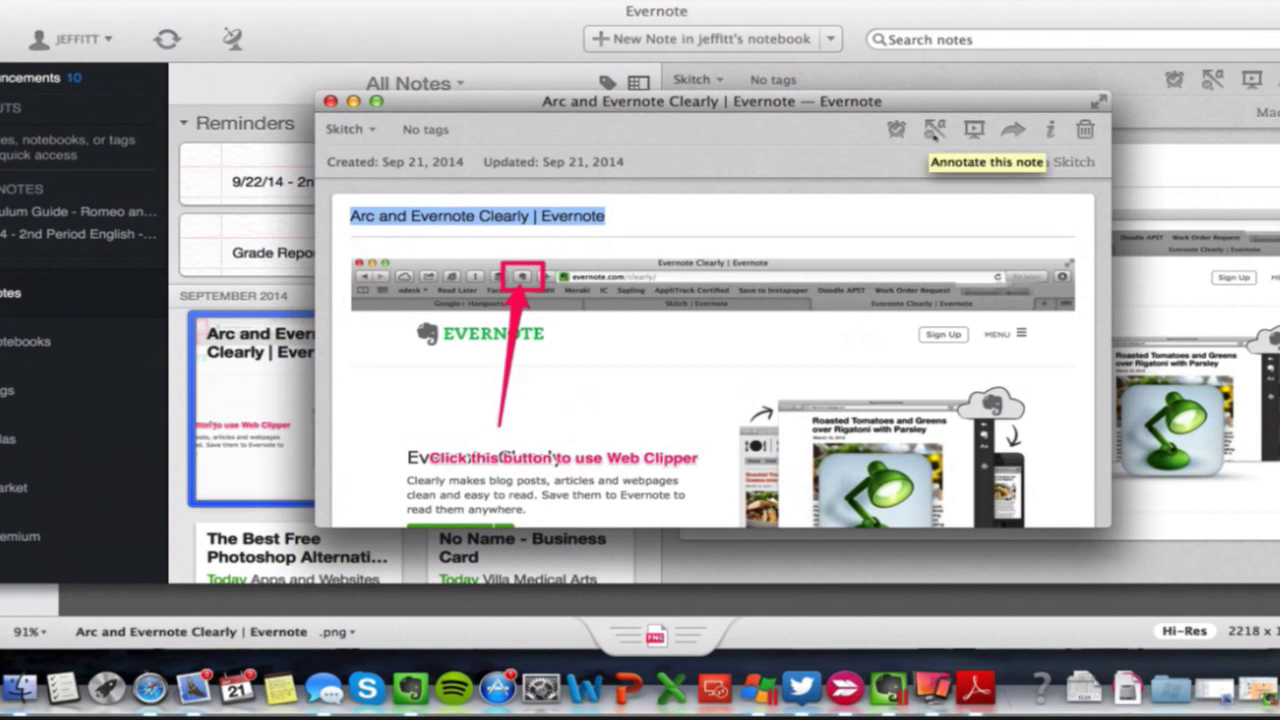
- Open the saved note's image for annotation and add four arrows across the blank areas of the captured page
left_click(935, 130)
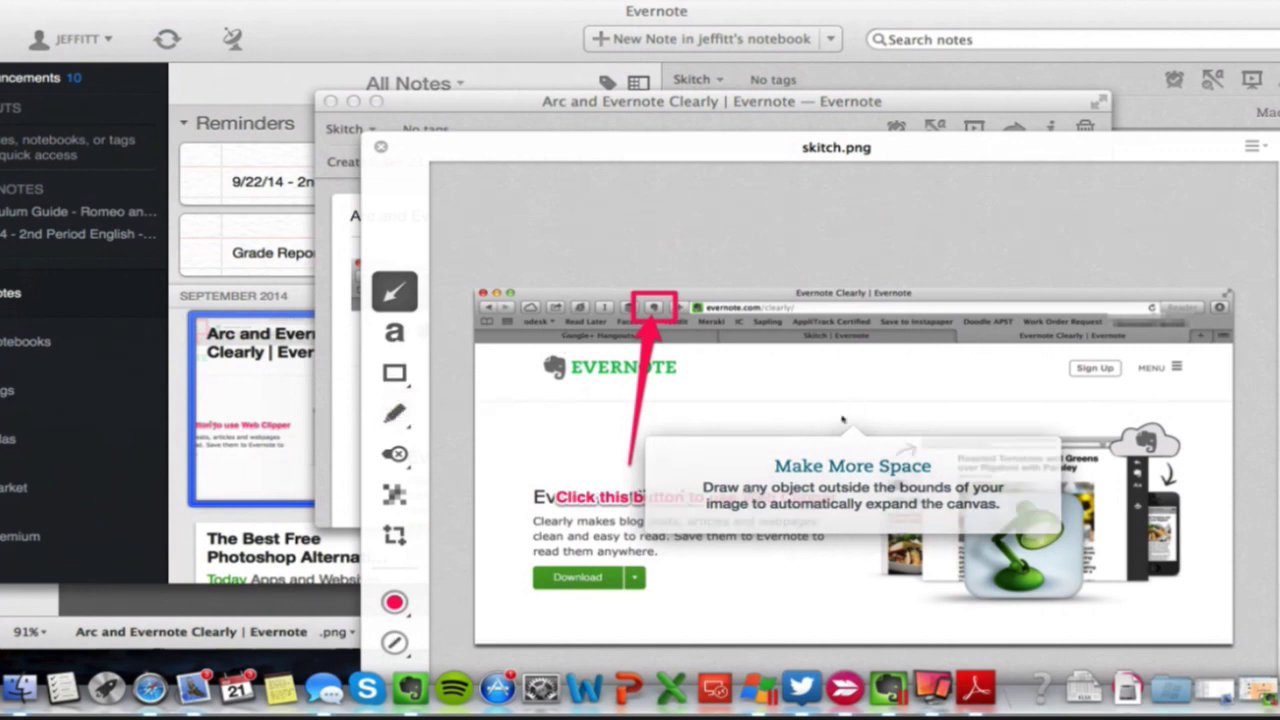
left_click_drag(848, 402, 660, 600)
left_click_drag(855, 610, 852, 410)
left_click_drag(1065, 376, 935, 408)
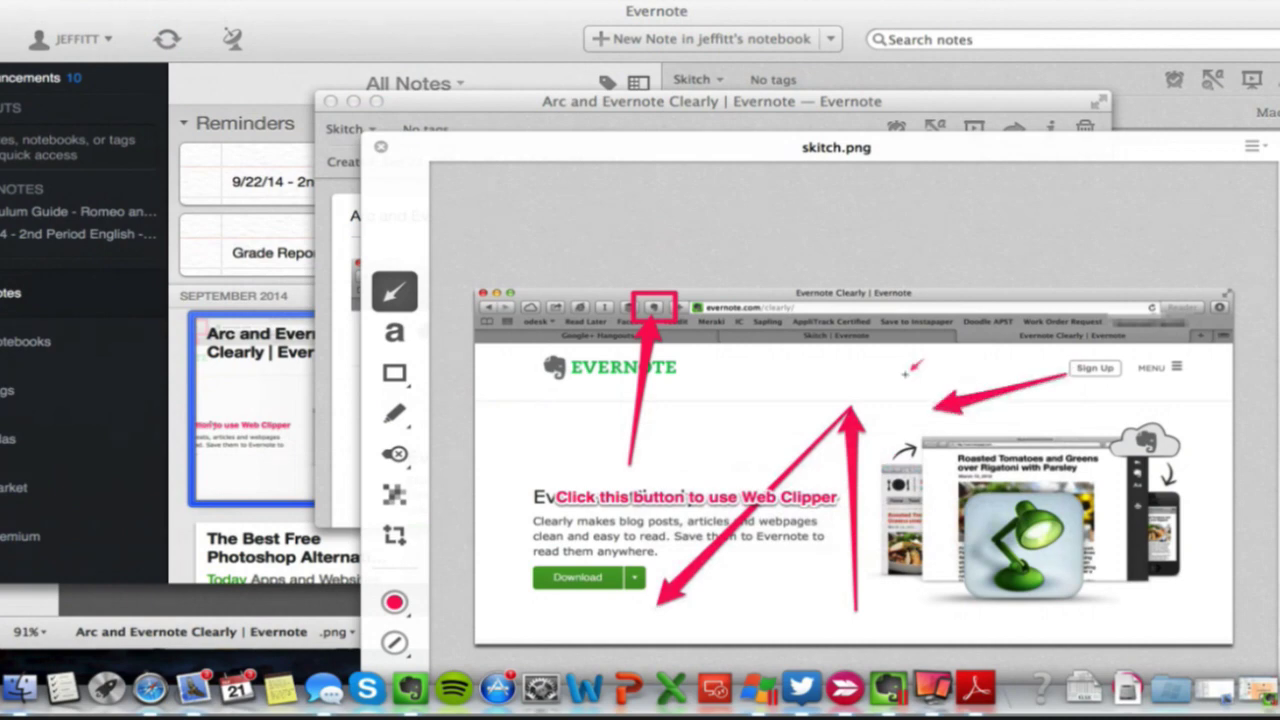
left_click_drag(880, 372, 757, 374)
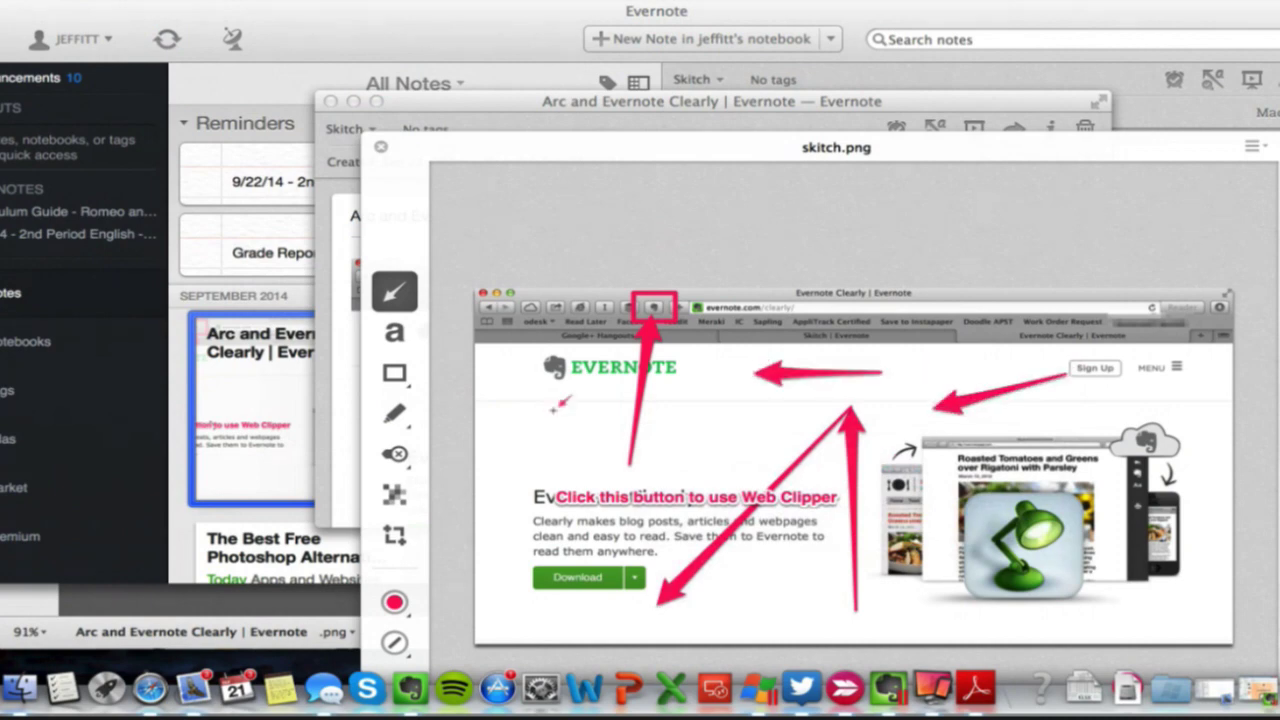